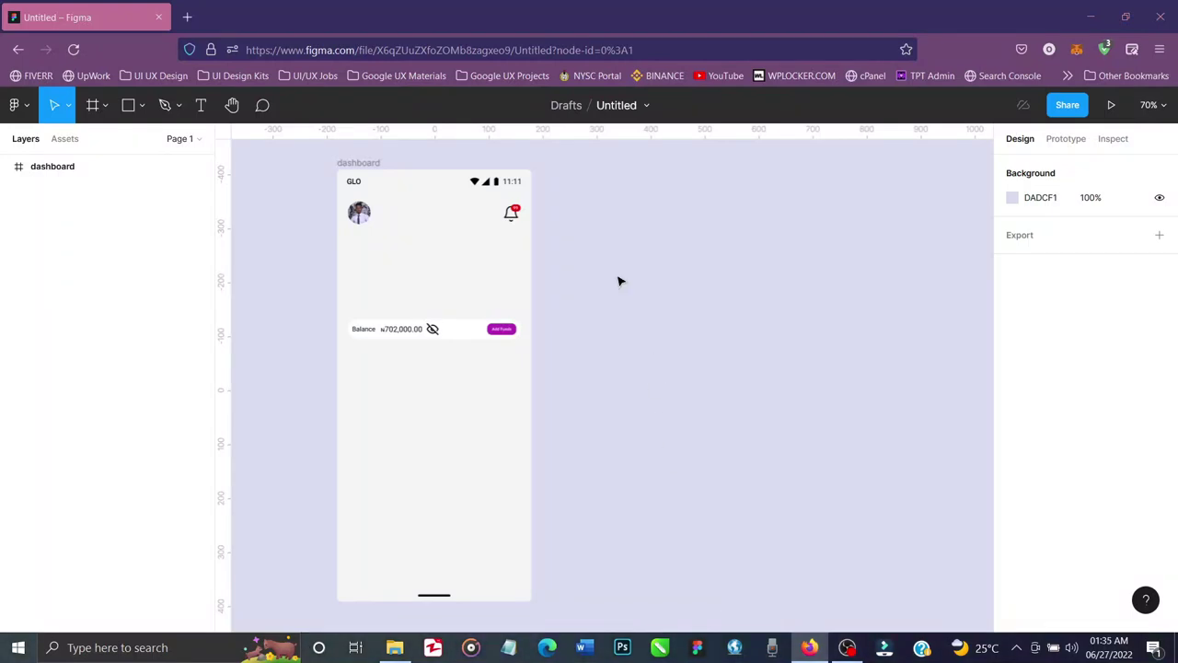
click(356, 171)
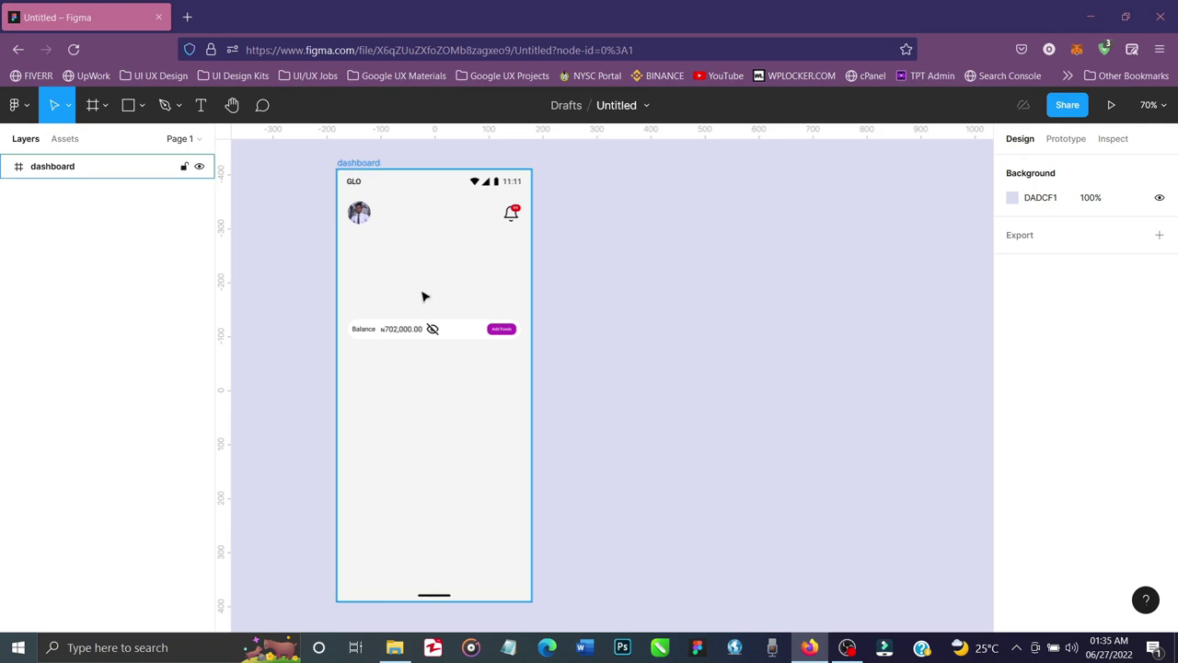
click(554, 275)
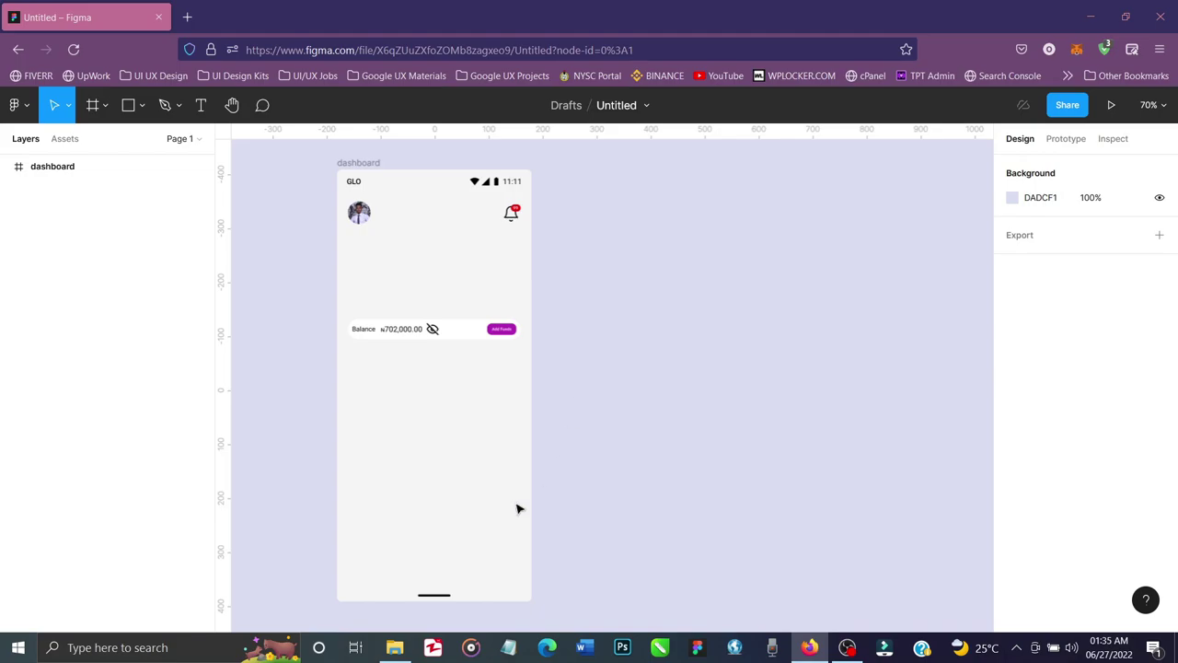
Bring the Group 3(1), Group 4 and Group 5 banner images from the Downloads folder onto the canvas beside the dashboard frame
click(397, 649)
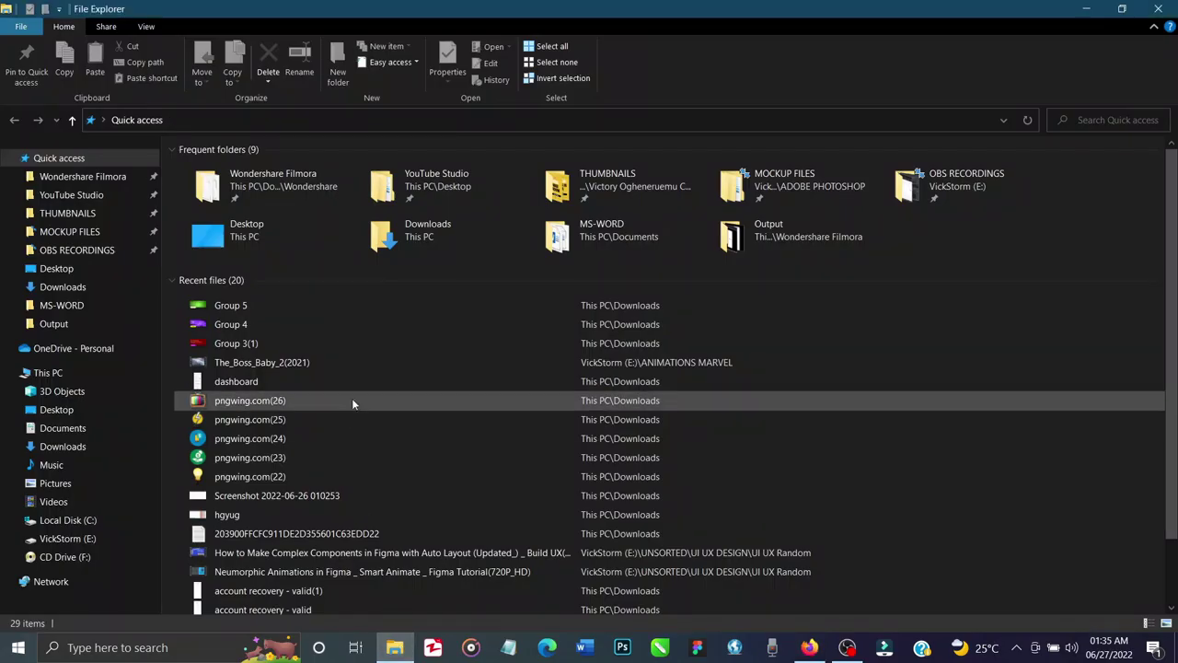
click(419, 237)
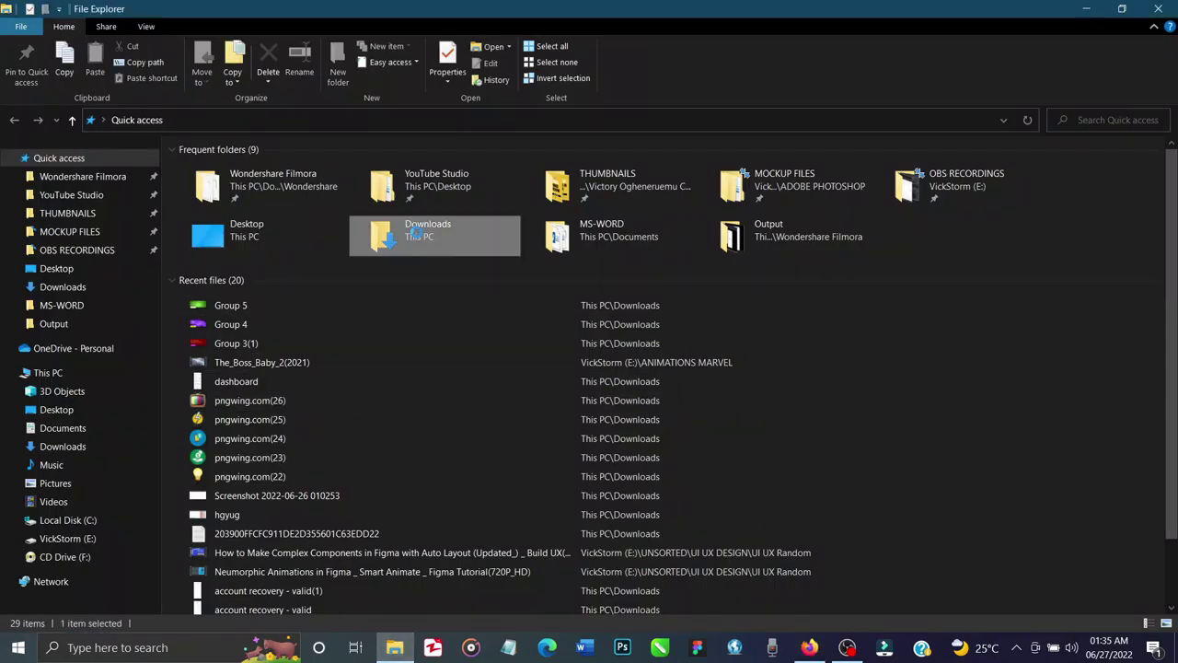
double_click(418, 238)
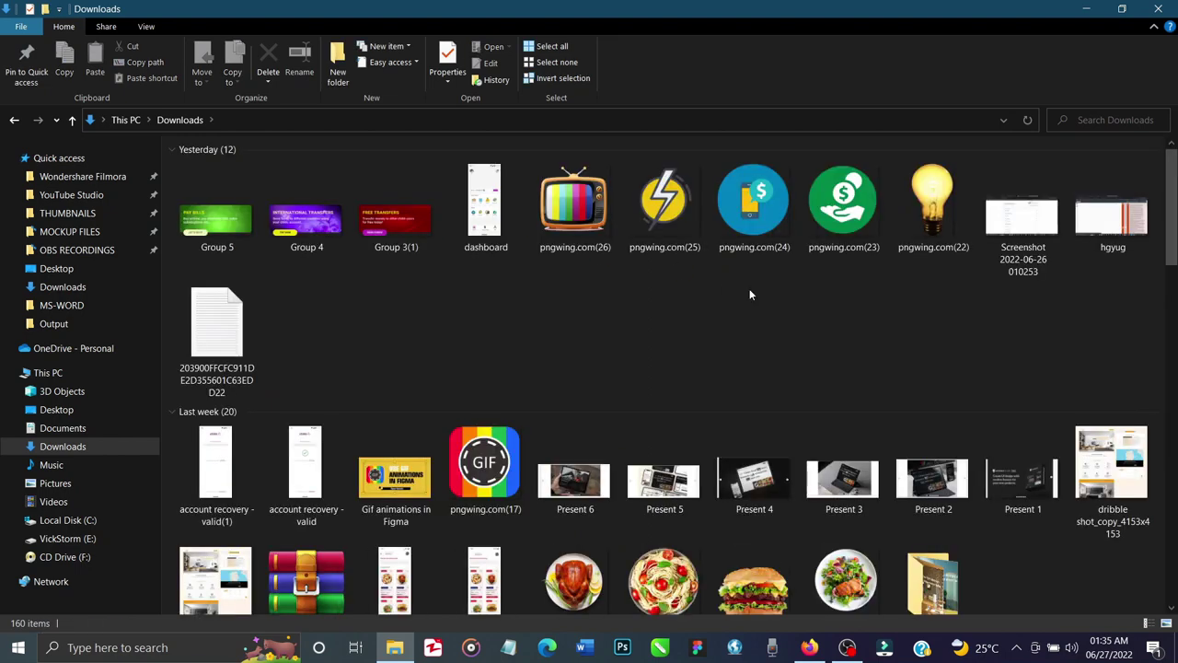
click(402, 223)
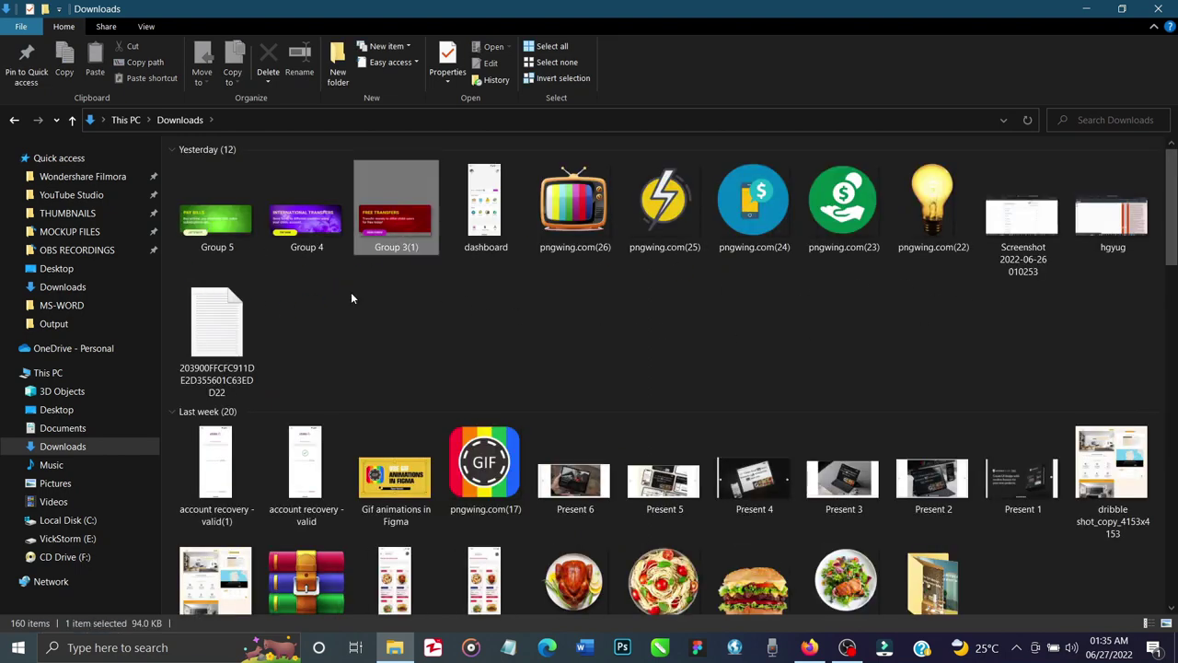
shift+click(219, 224)
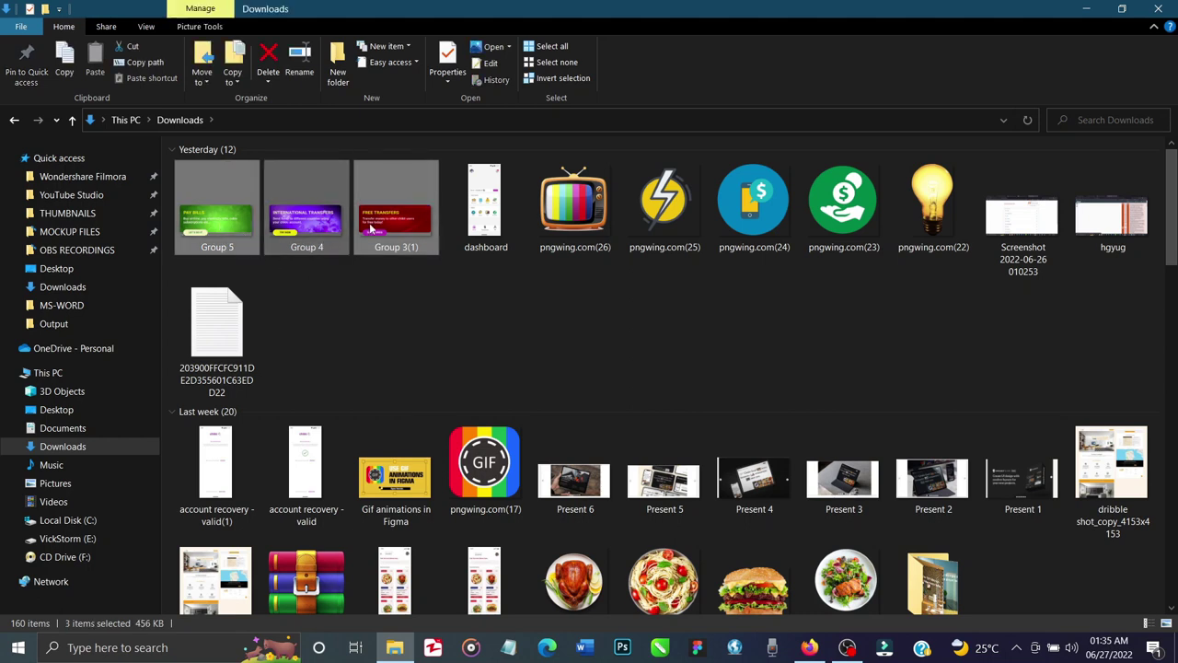
drag(385, 221, 723, 394)
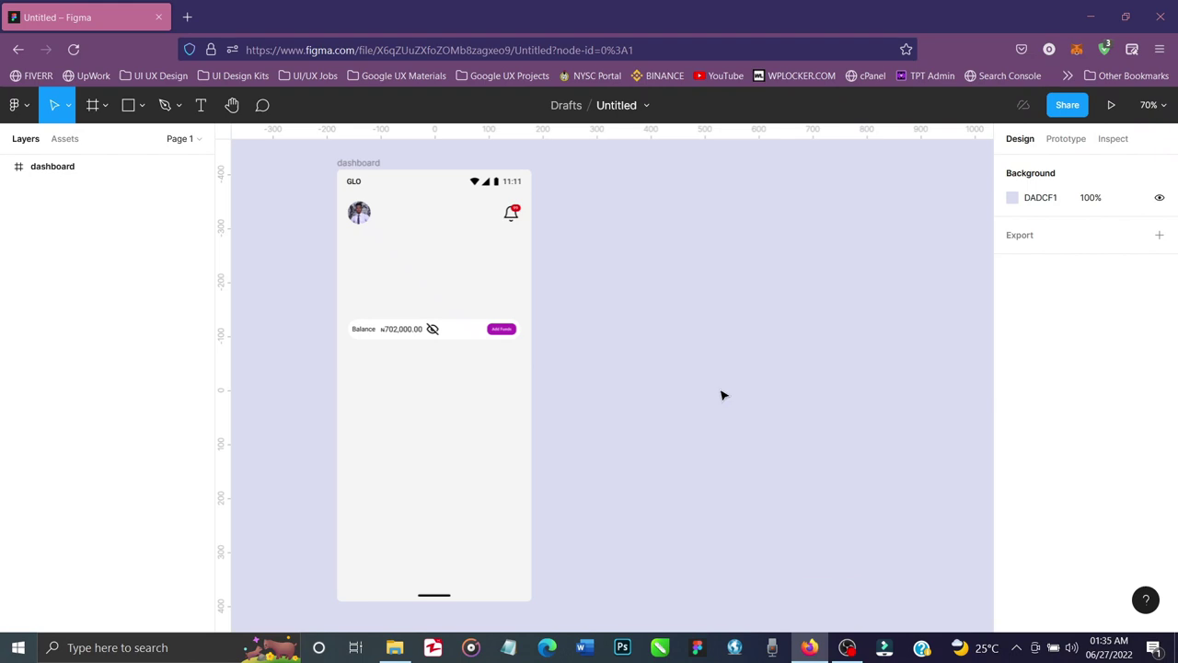
scroll(783, 494, right, 3)
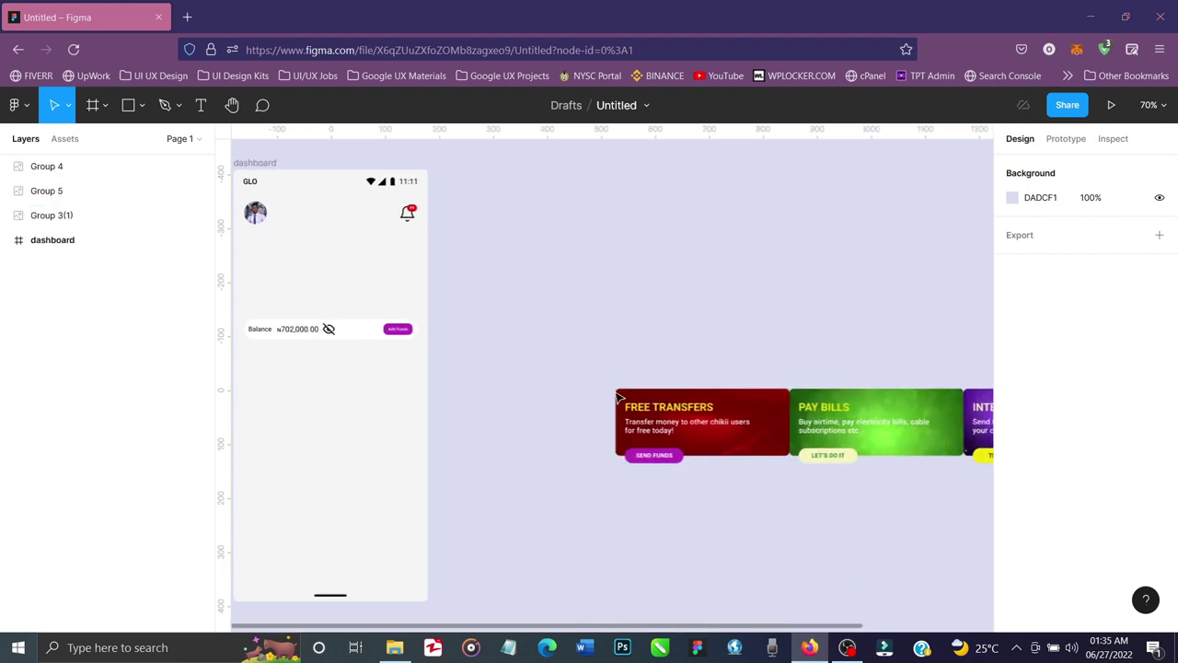
Rename the red Free Transfers banner layer to "image 1"
click(701, 426)
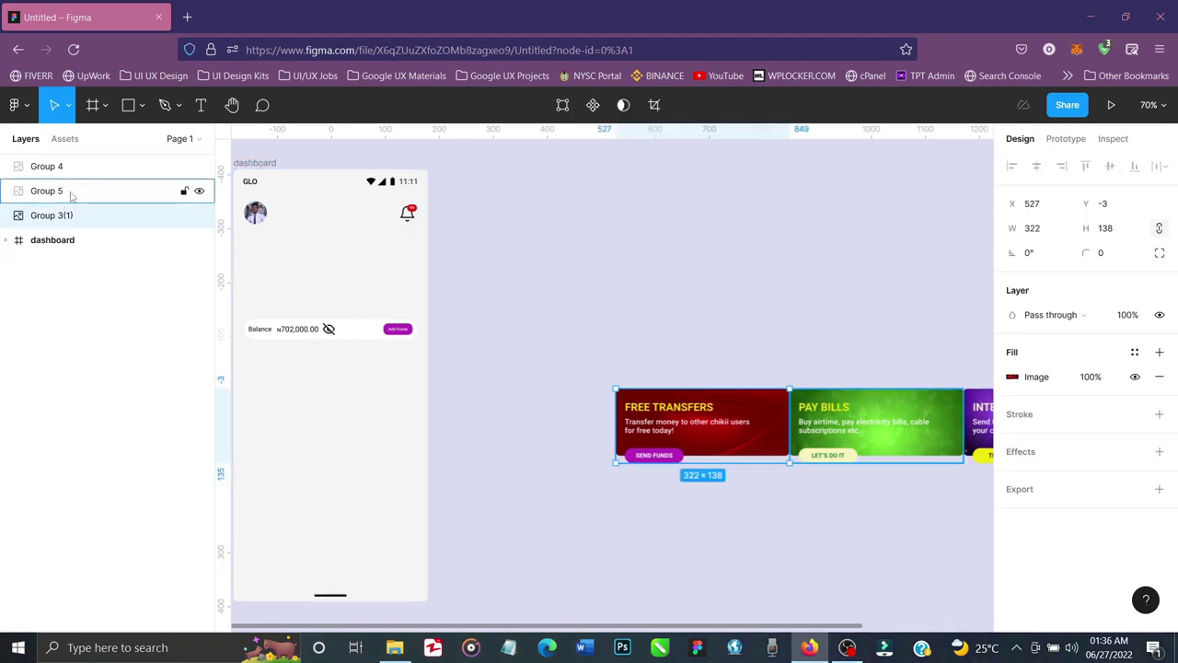
click(51, 167)
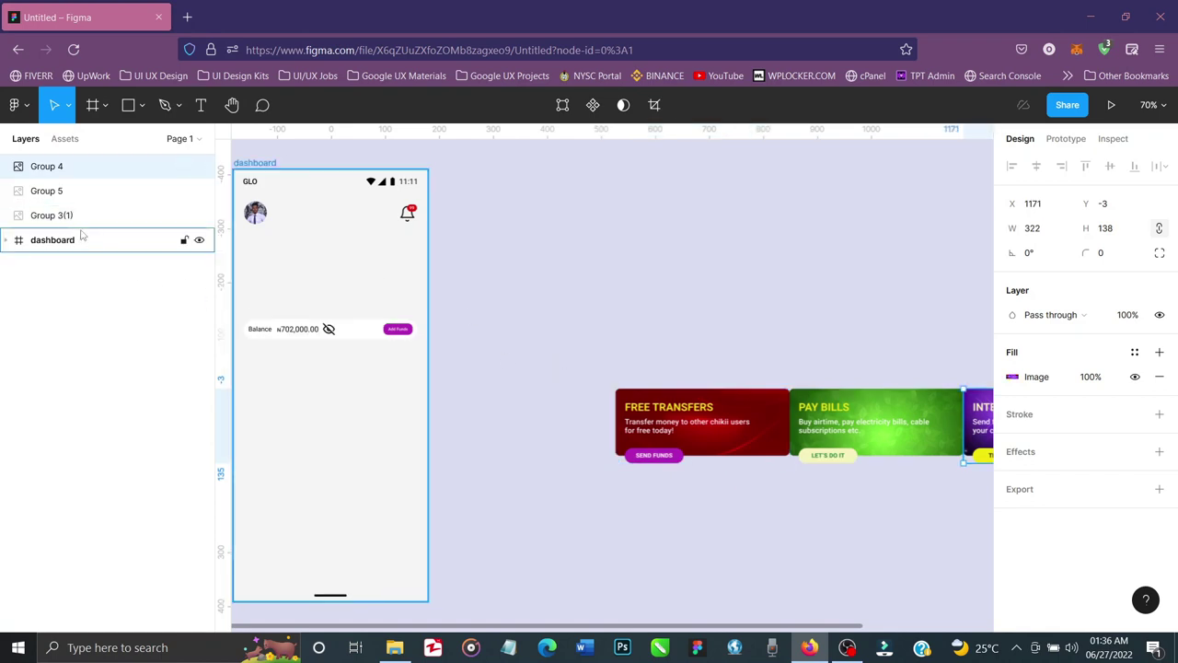
double_click(61, 220)
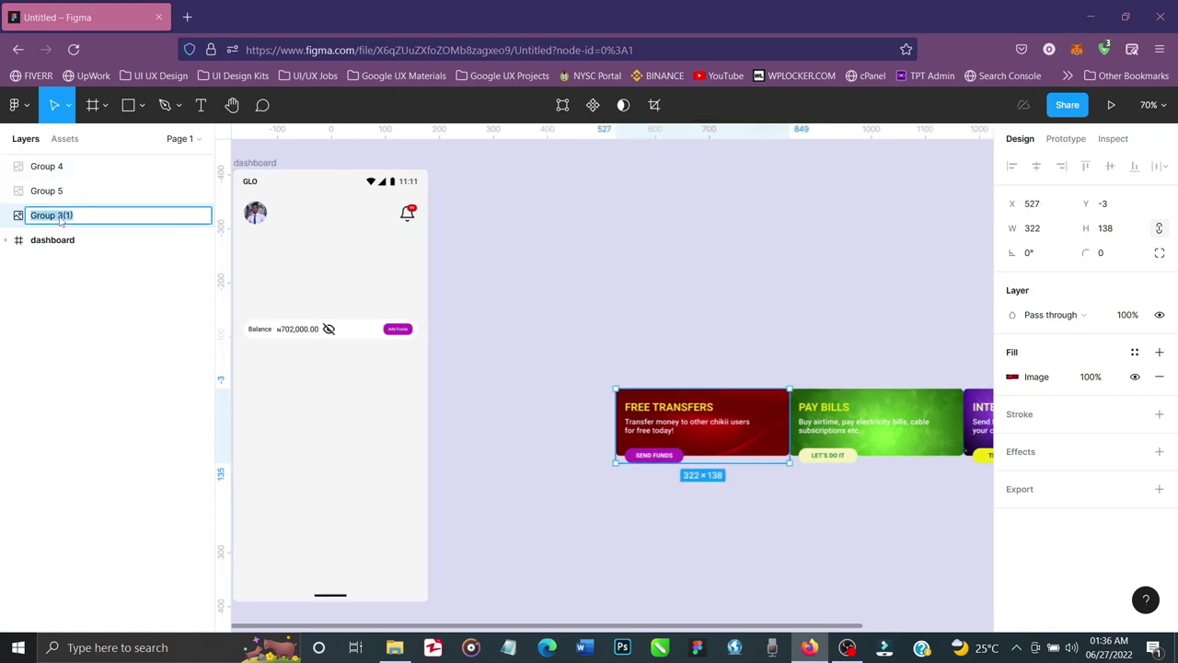
text(image 1)
key(Return)
Rename the green Pay Bills banner layer to "image 2" and the purple International Transfers banner layer to "image 3"
click(41, 193)
double_click(42, 194)
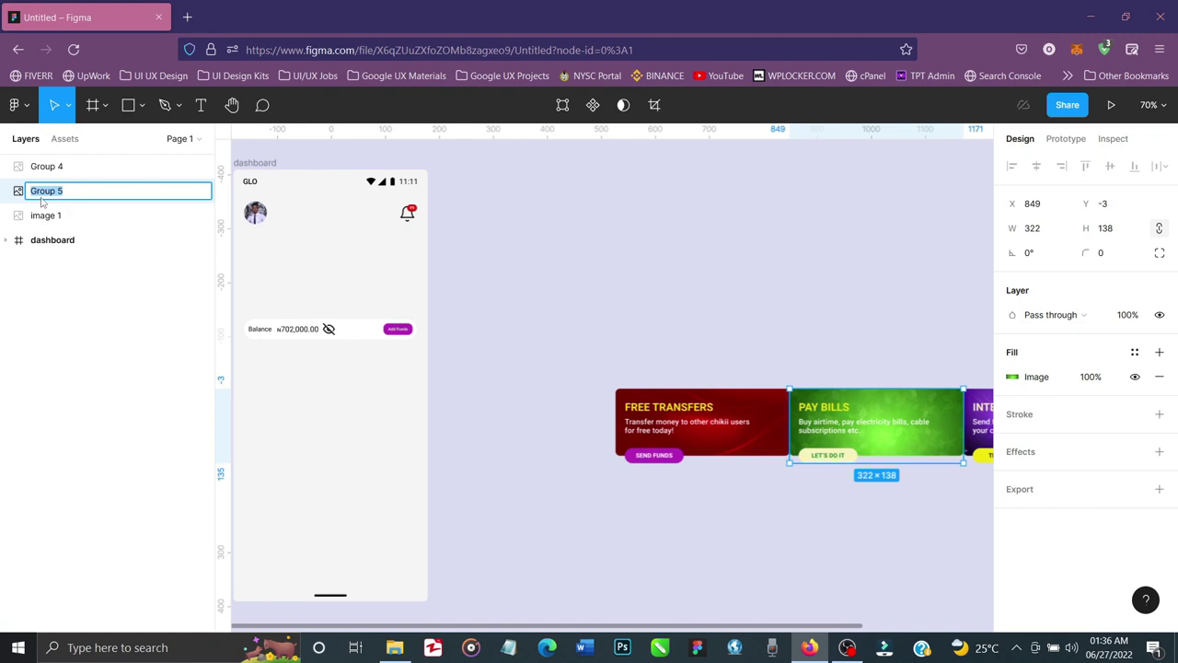
text(image 2)
key(Return)
click(47, 167)
double_click(46, 168)
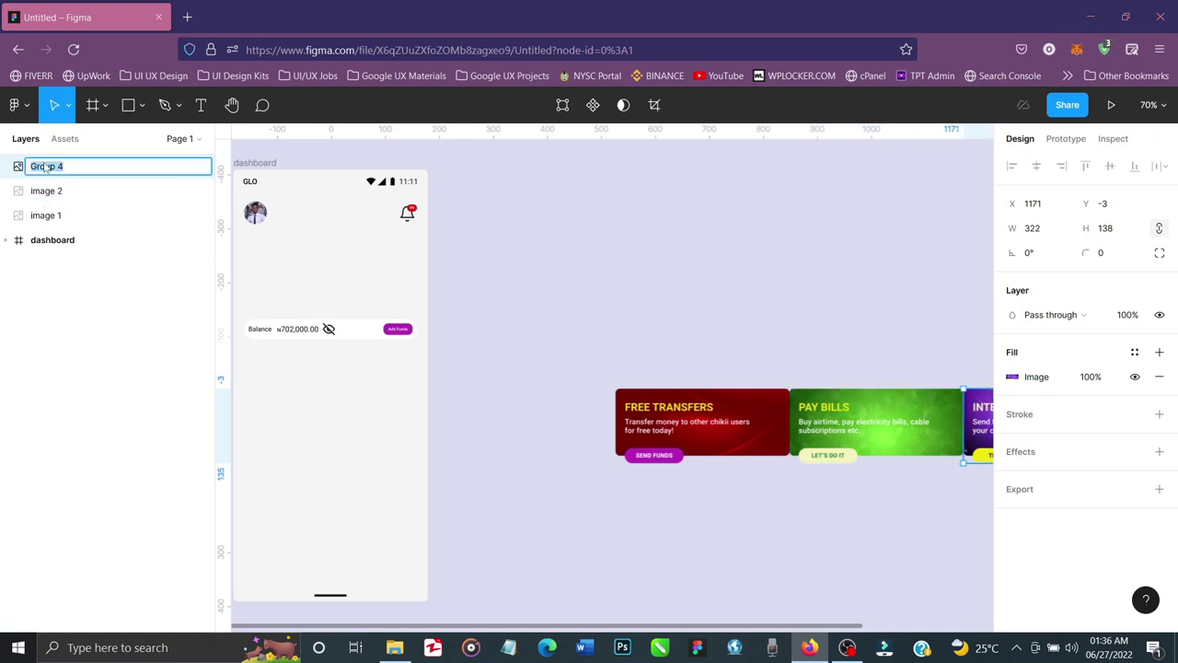
text(image 3)
key(Return)
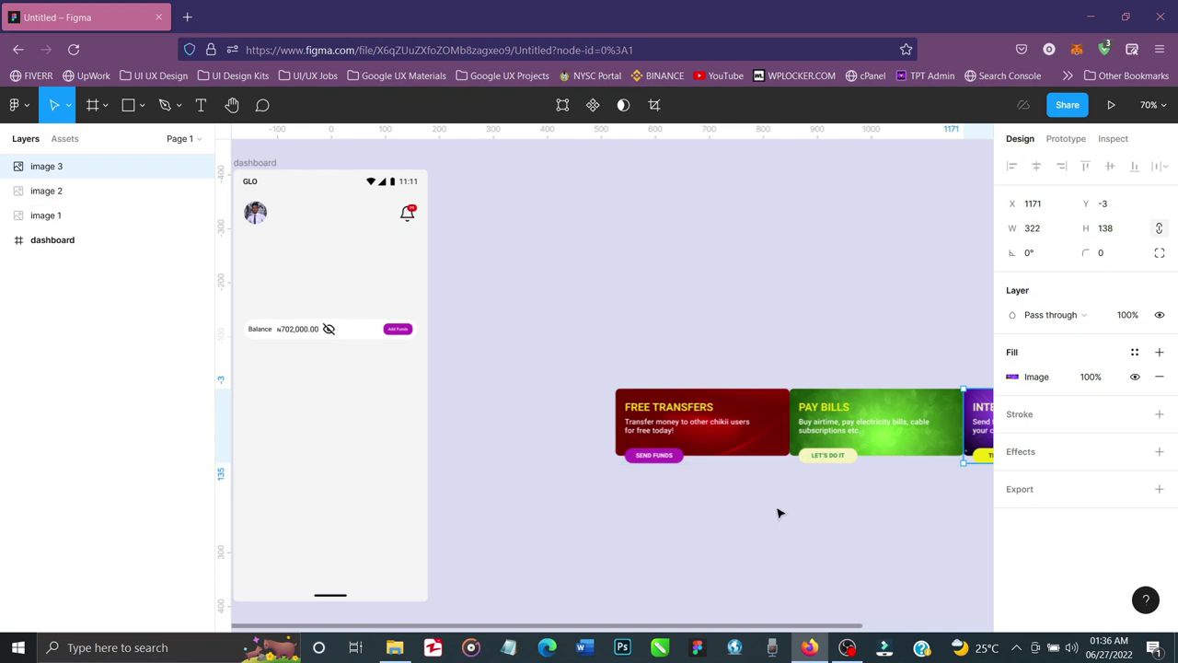
Select all three banner images and set the horizontal spacing between them to 10
scroll(779, 512, right, 3)
scroll(779, 511, right, 2)
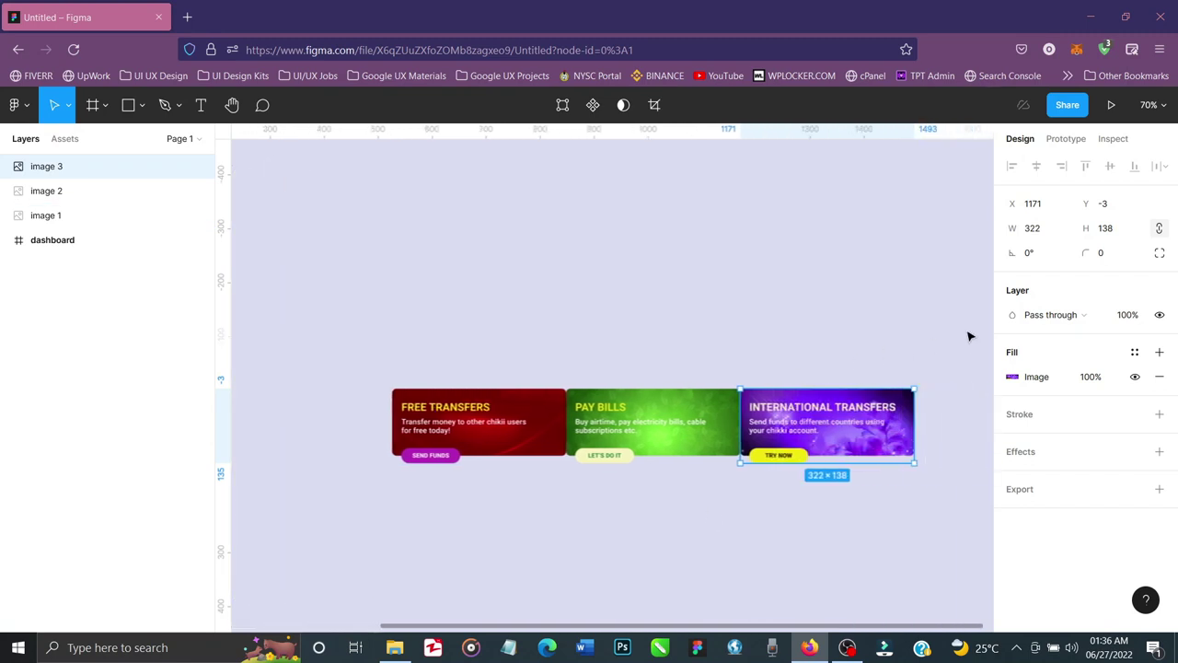
click(947, 368)
drag(941, 361, 431, 488)
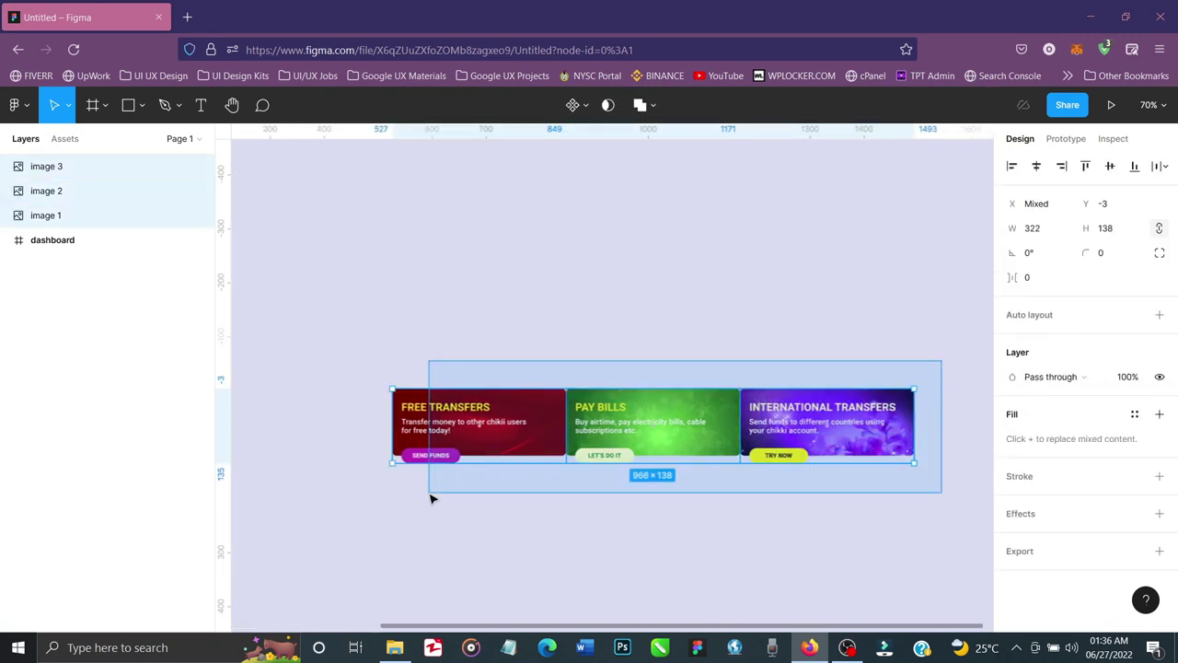
click(1033, 285)
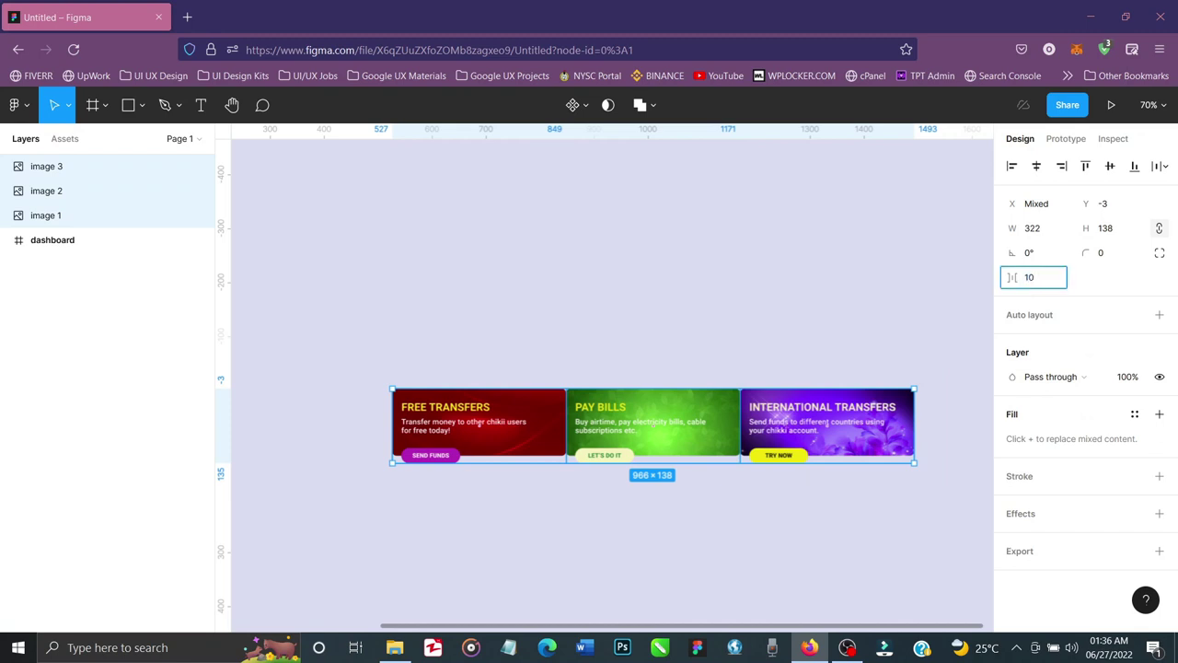
key(Return)
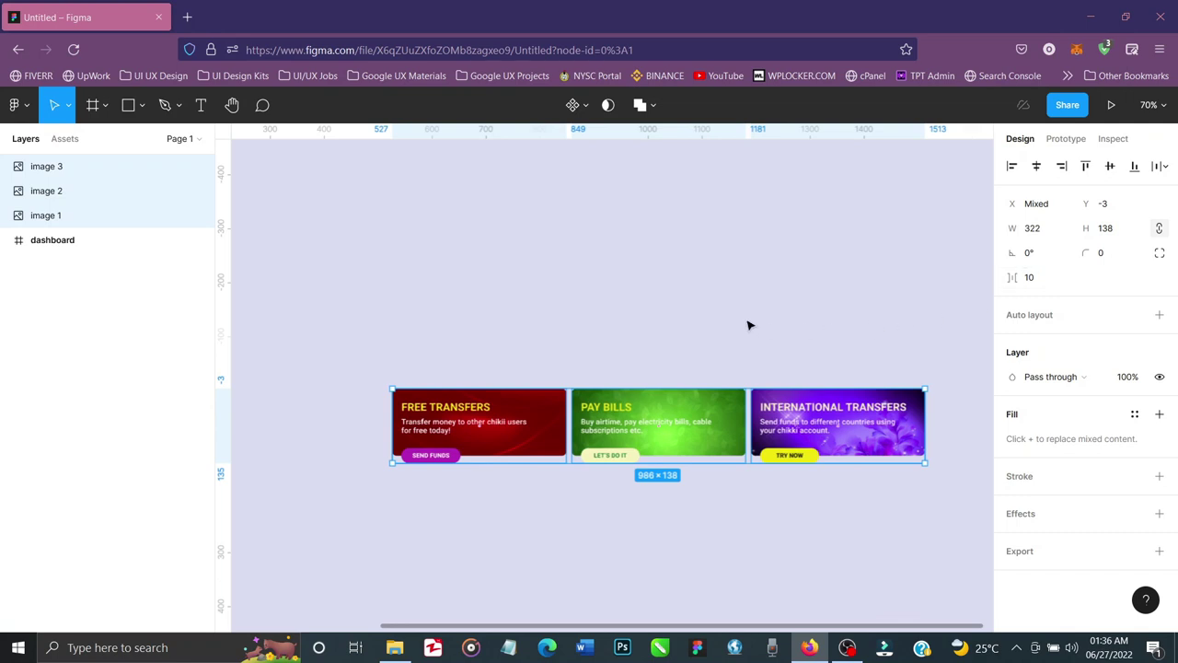
Show the 8-column layout grid on the dashboard frame
scroll(747, 325, down, 2)
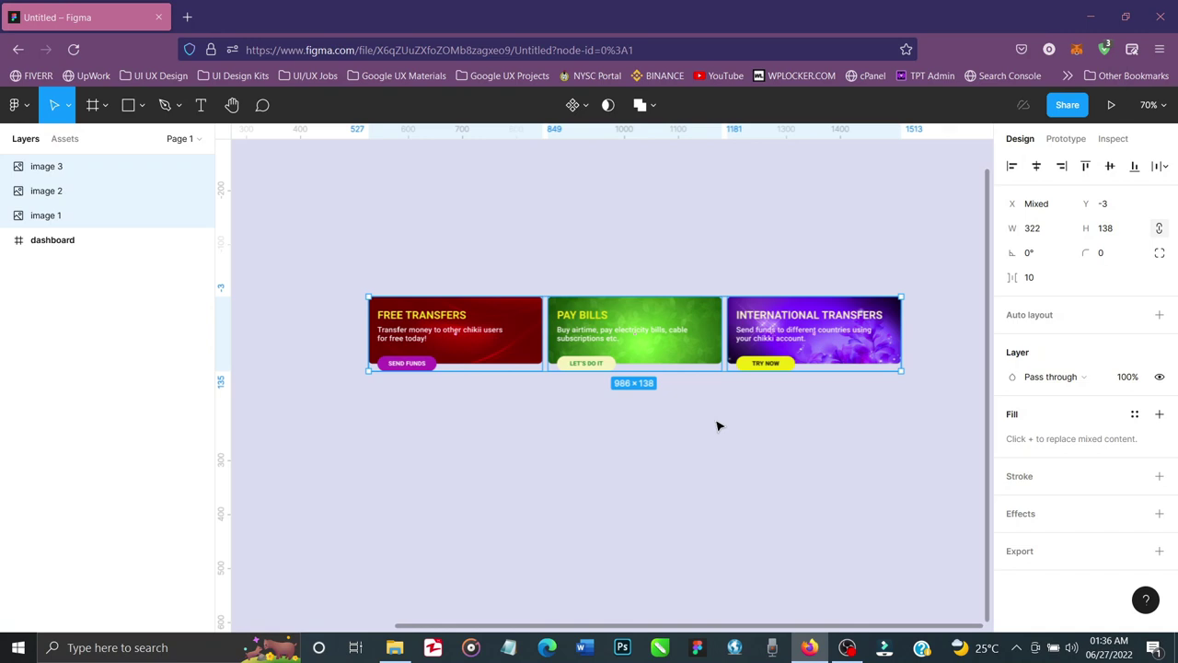
scroll(718, 424, left, 7)
scroll(714, 419, up, 2)
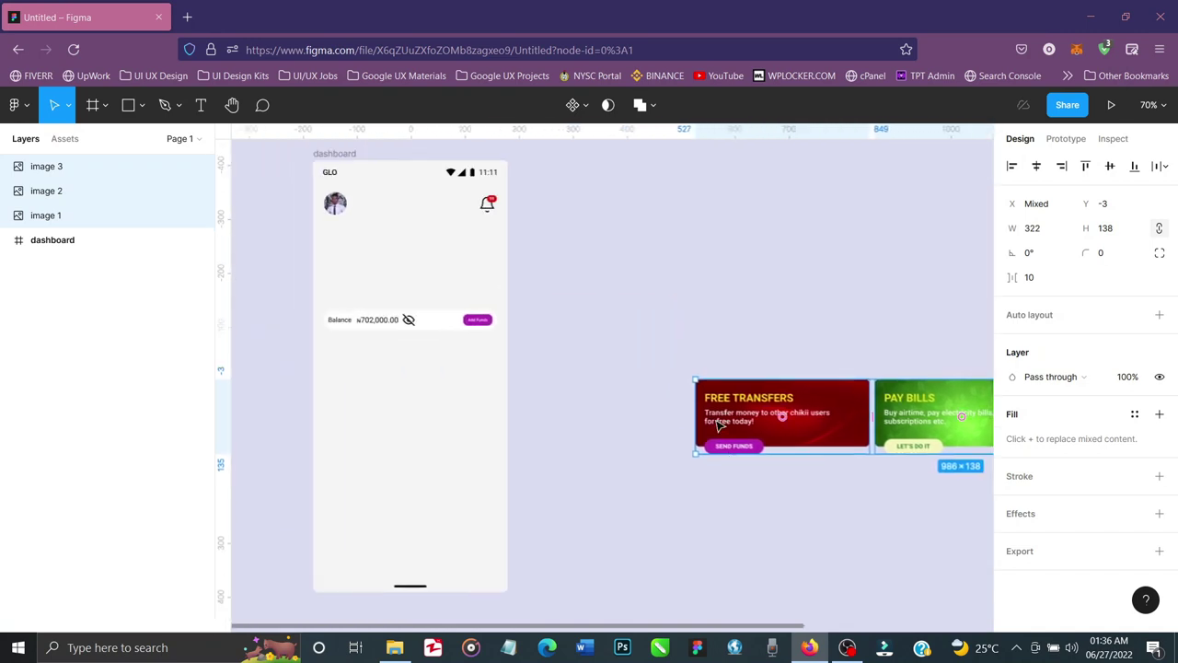
click(363, 162)
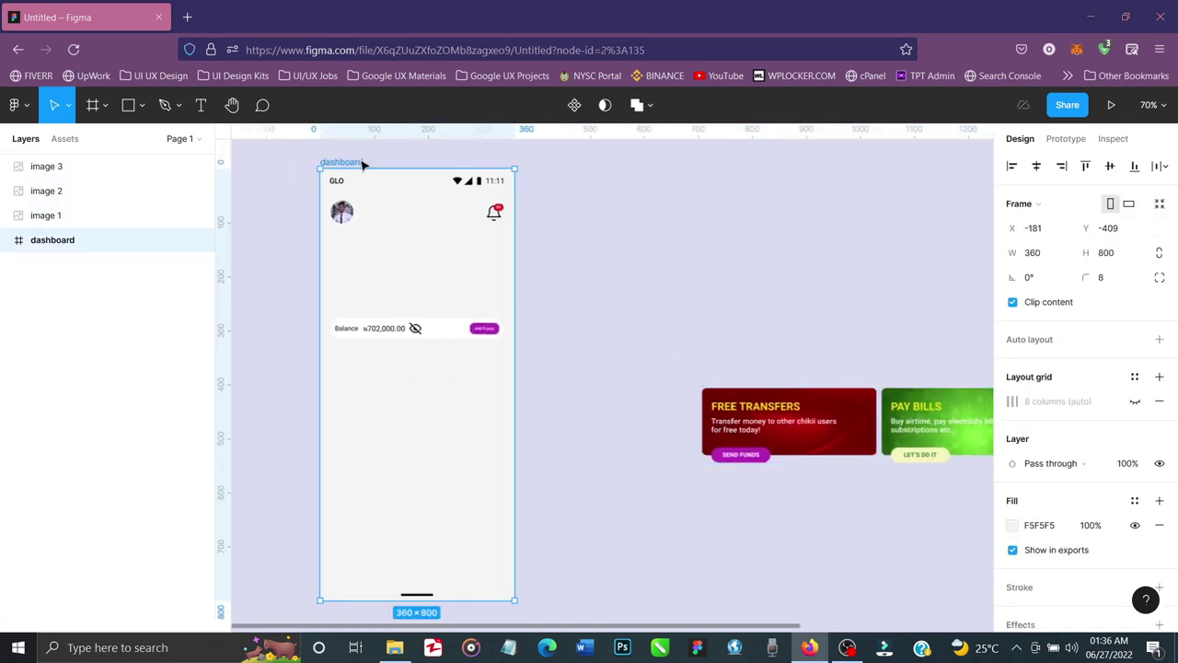
click(1135, 401)
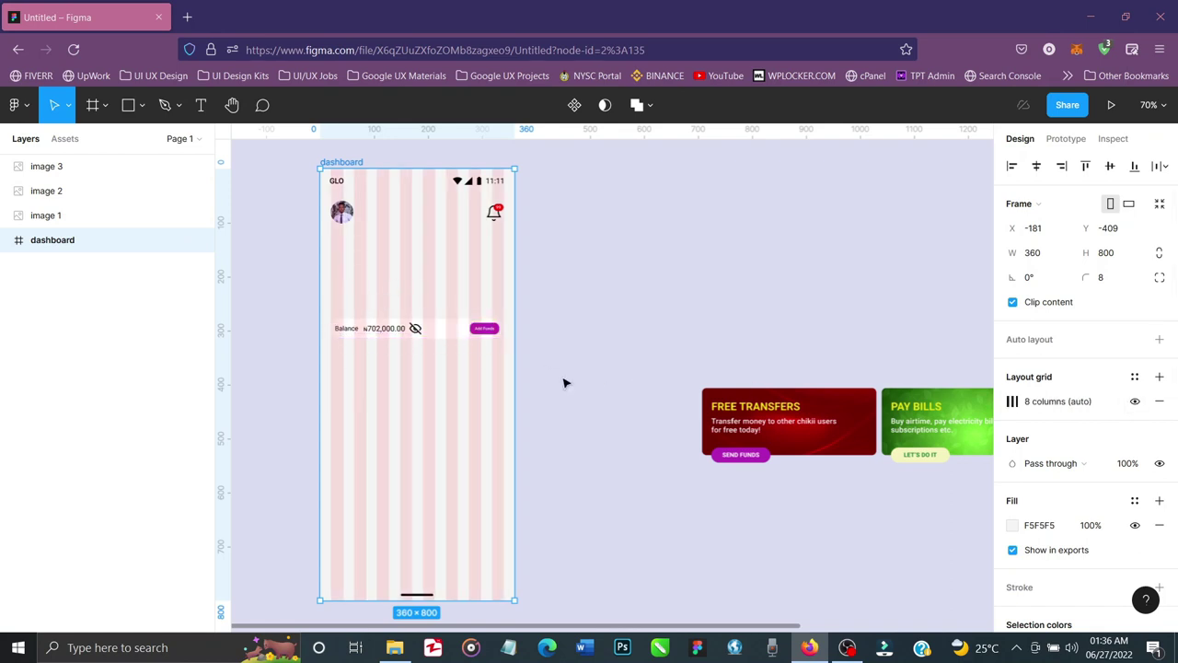
Try out a duplicate of the Free Transfers banner centred horizontally above the dashboard's balance bar, and delete it
click(787, 438)
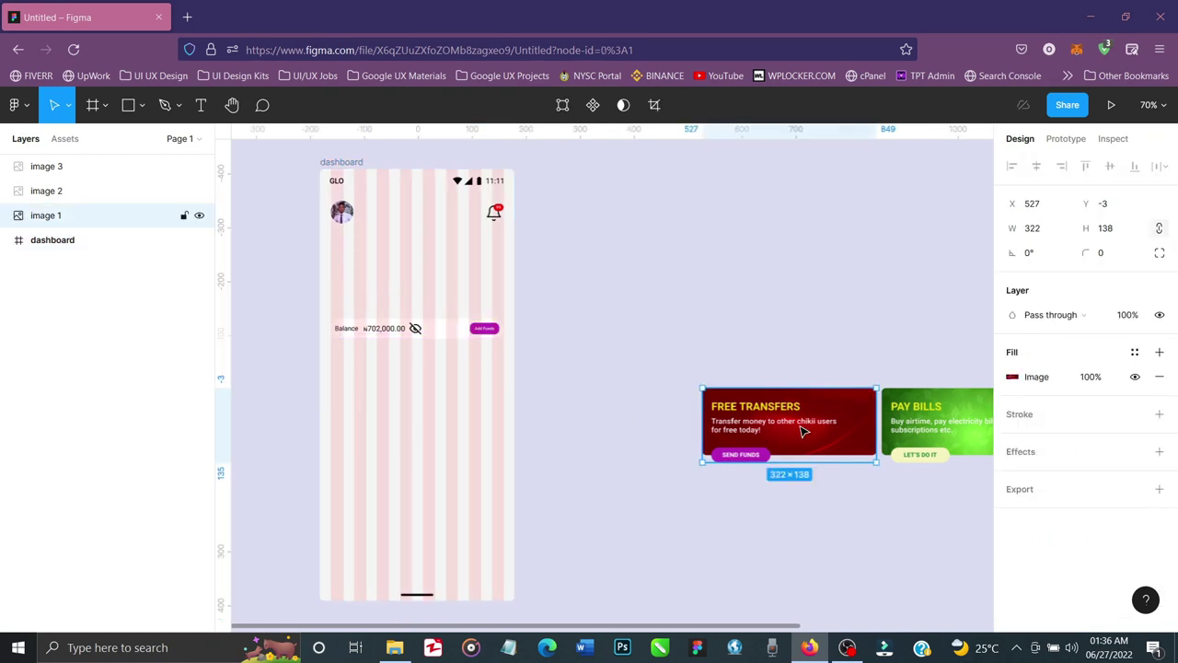
key(ctrl+d)
drag(802, 430, 413, 275)
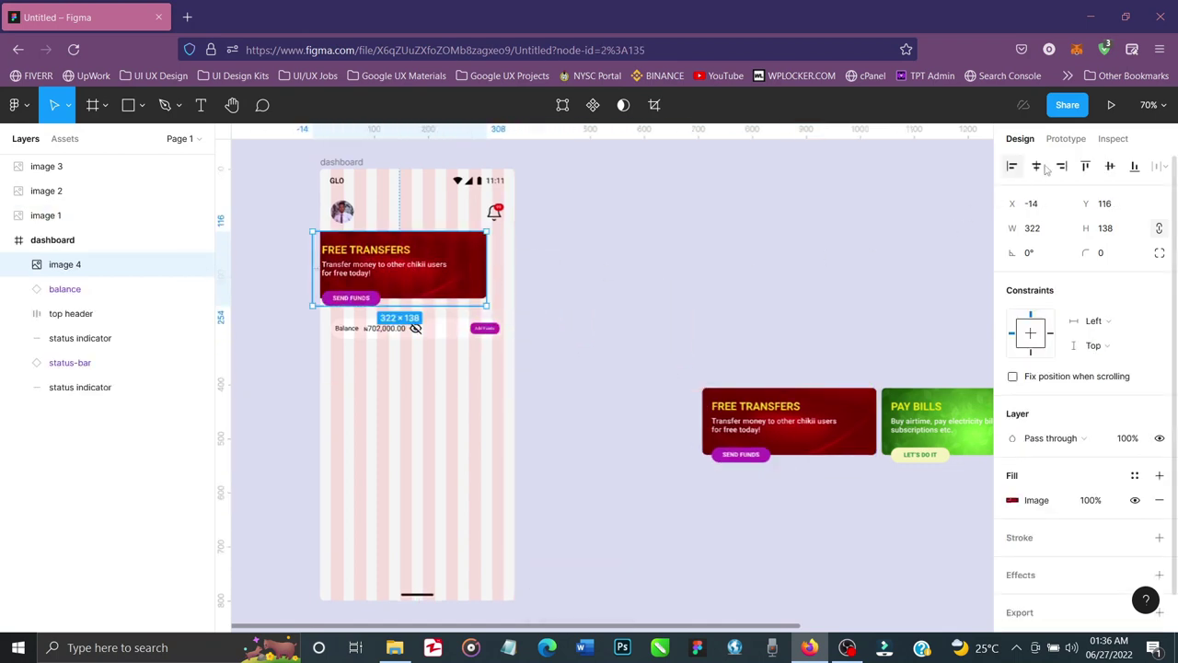
key(alt+h)
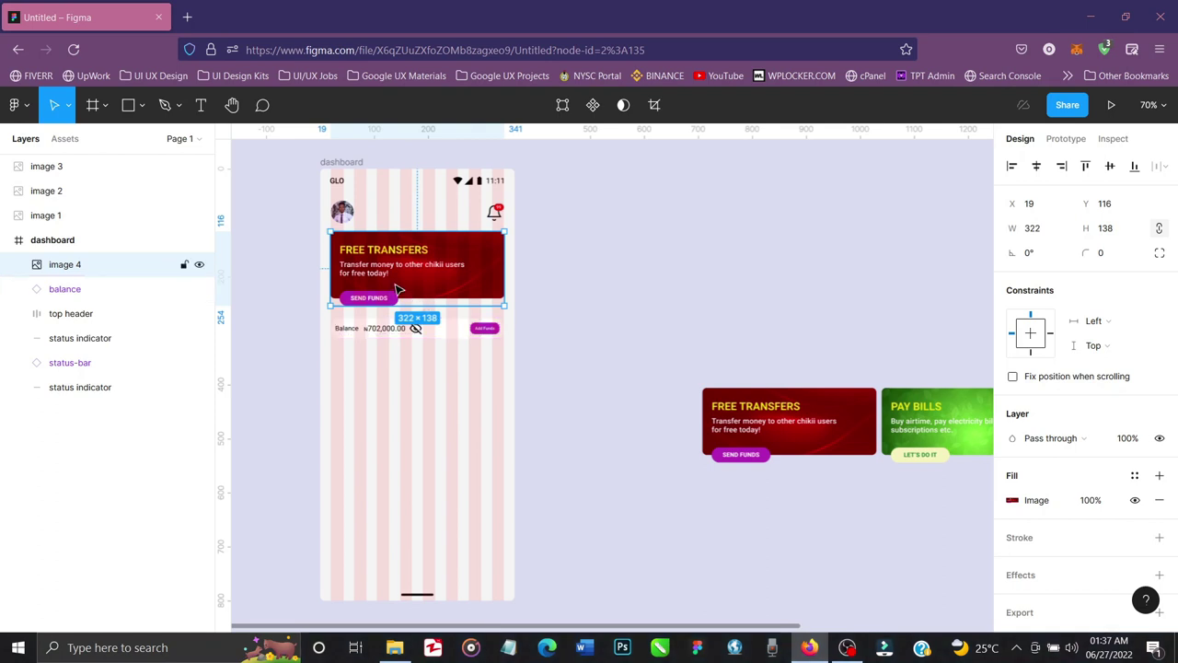
key(Delete)
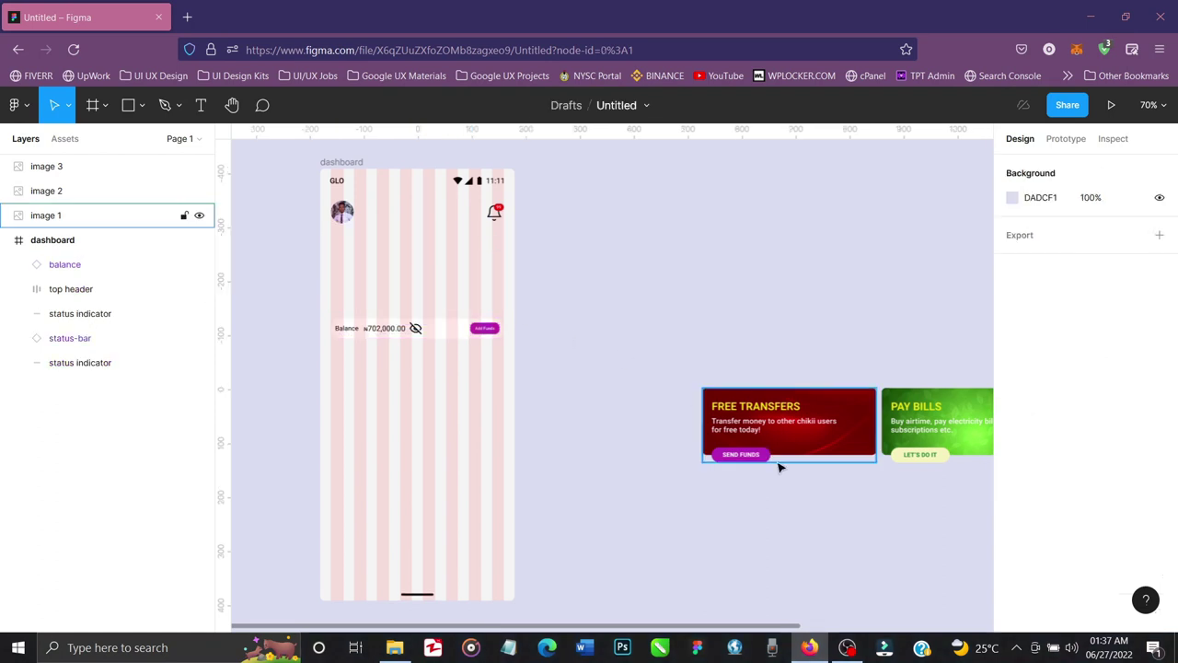
scroll(828, 497, right, 3)
scroll(829, 497, down, 1)
scroll(845, 510, right, 2)
scroll(846, 510, down, 1)
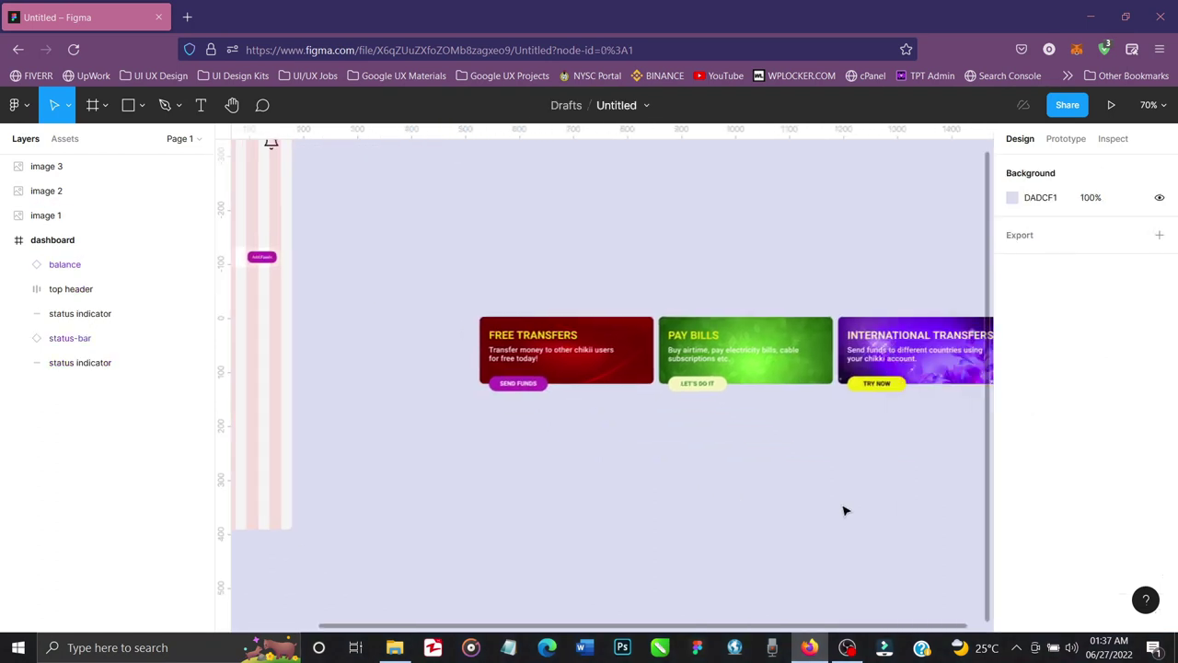
scroll(845, 510, right, 3)
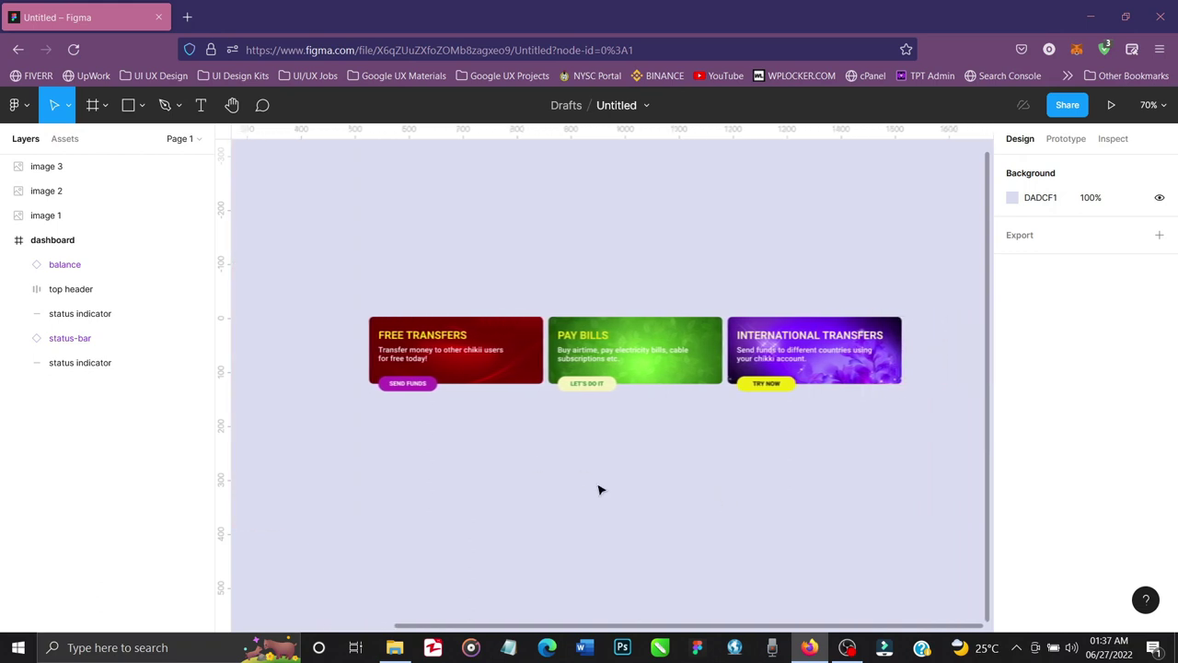
scroll(598, 490, left, 5)
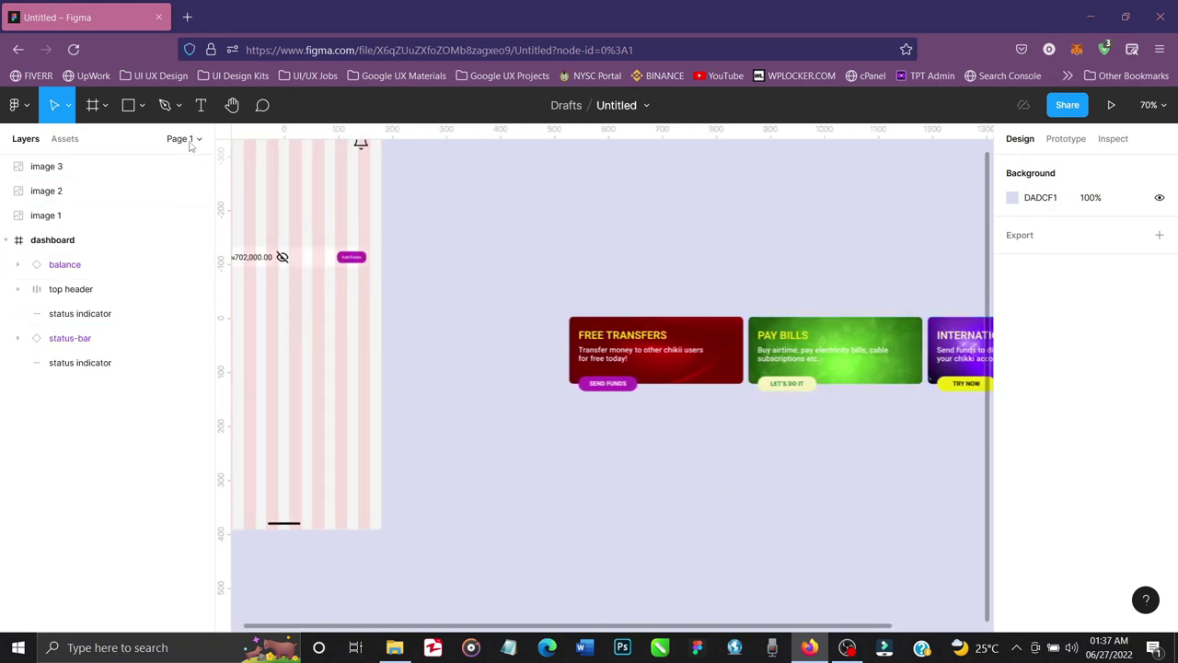
Rename the file's Page 1 to "Design"
click(198, 140)
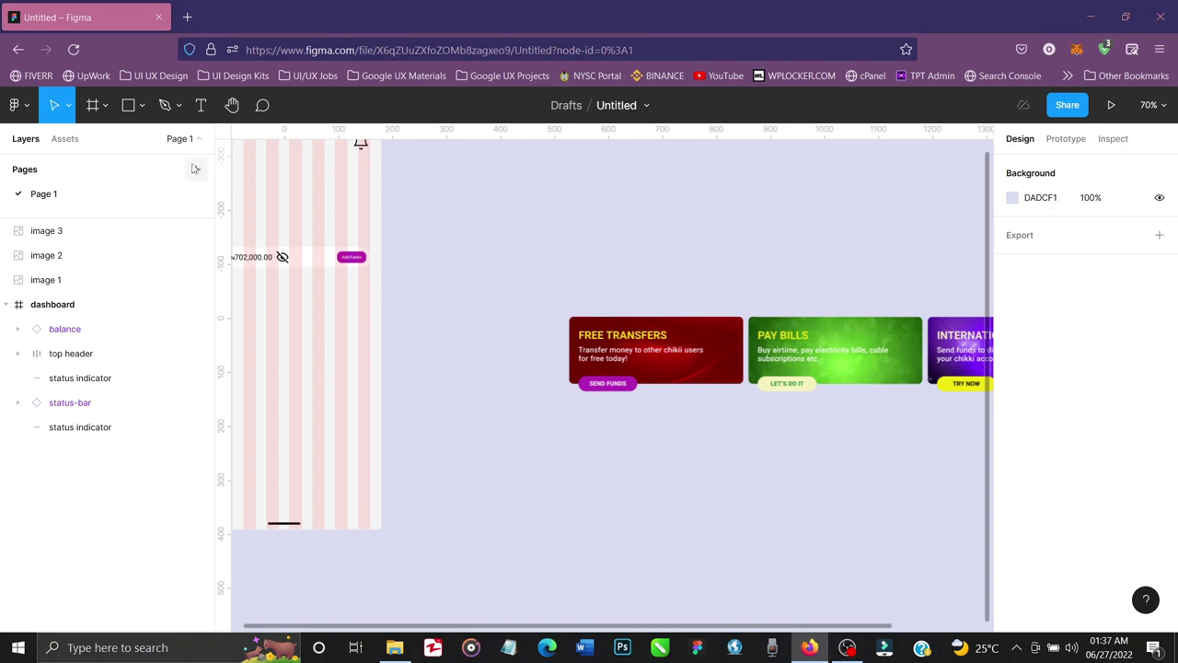
double_click(42, 195)
text(Design)
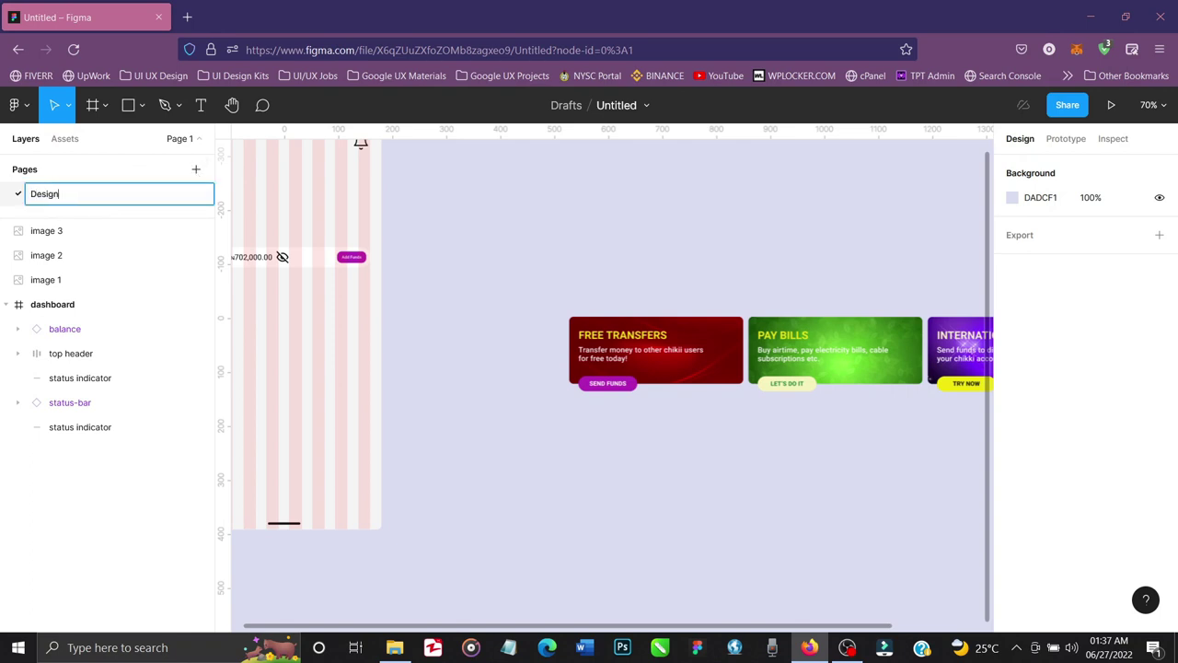
key(Return)
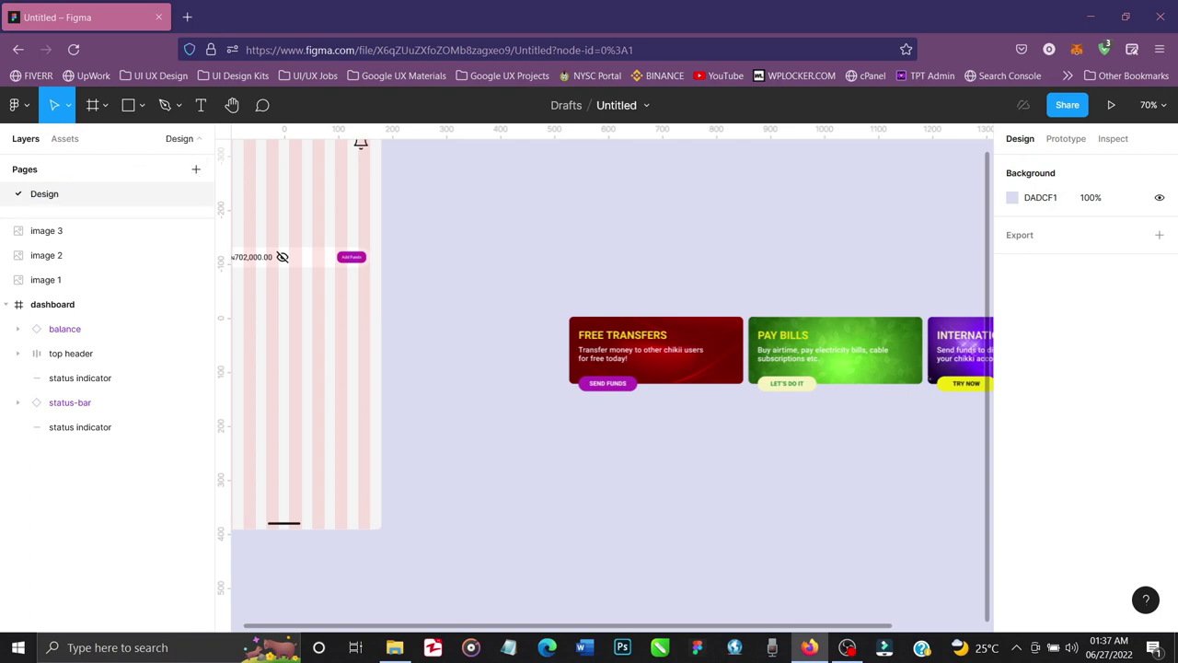
Add a second page to the file and name it "Components"
click(196, 171)
text(Components)
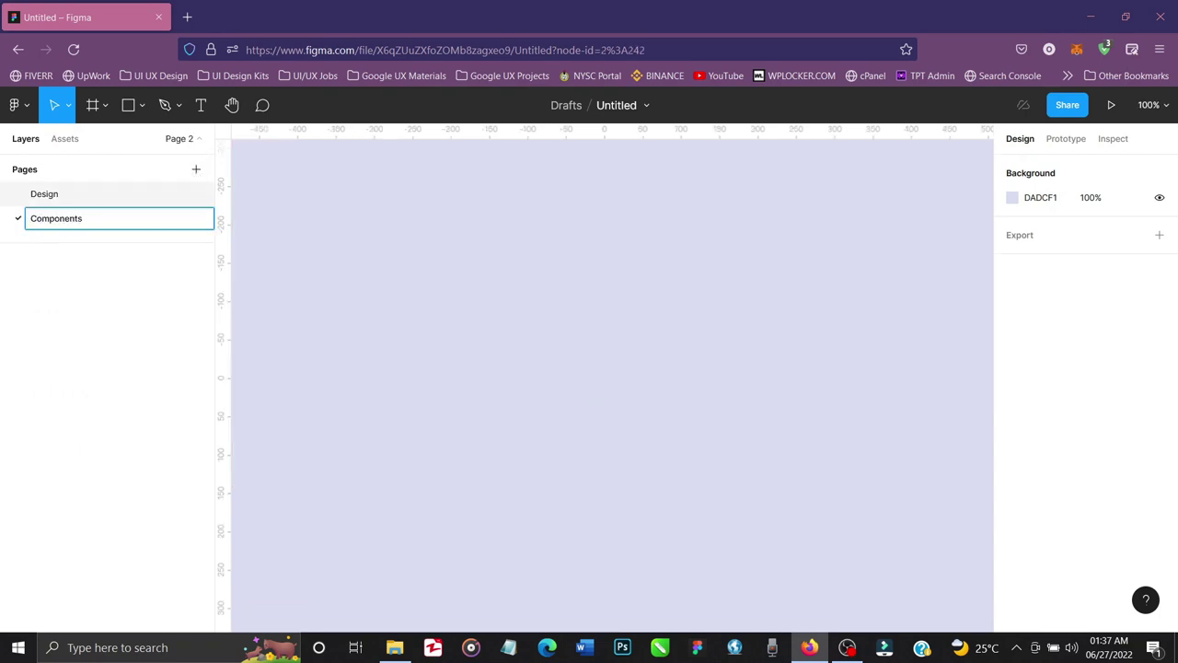
key(Return)
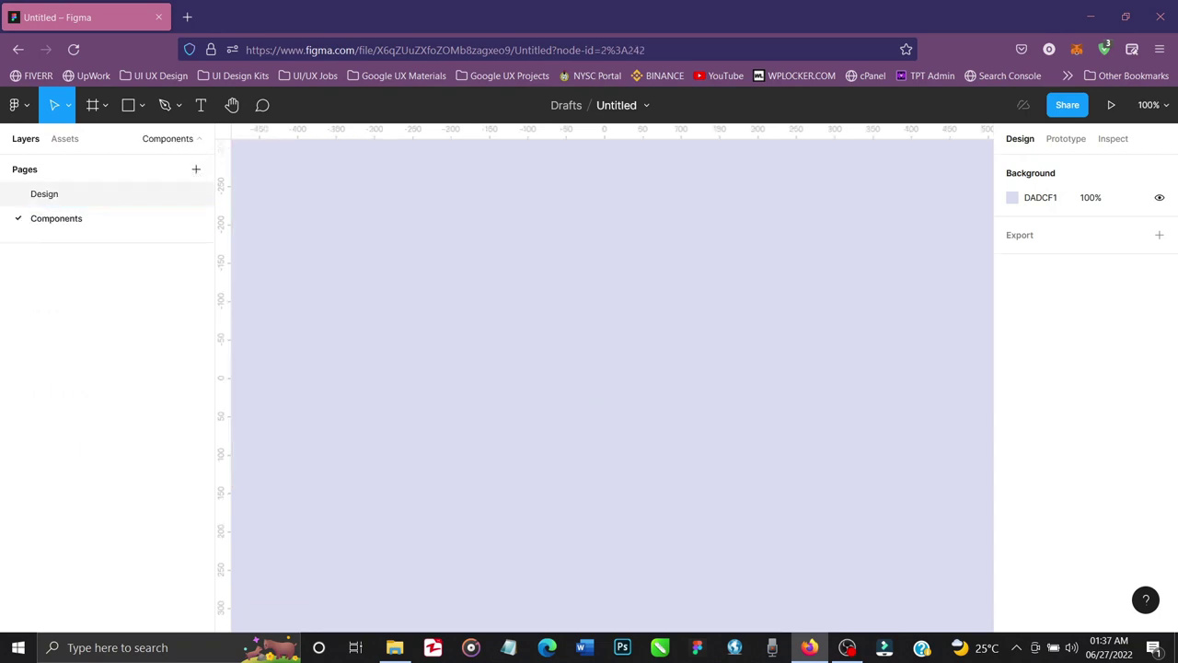
Move the three banner images off the Design page and onto the Components page
key(Page_Up)
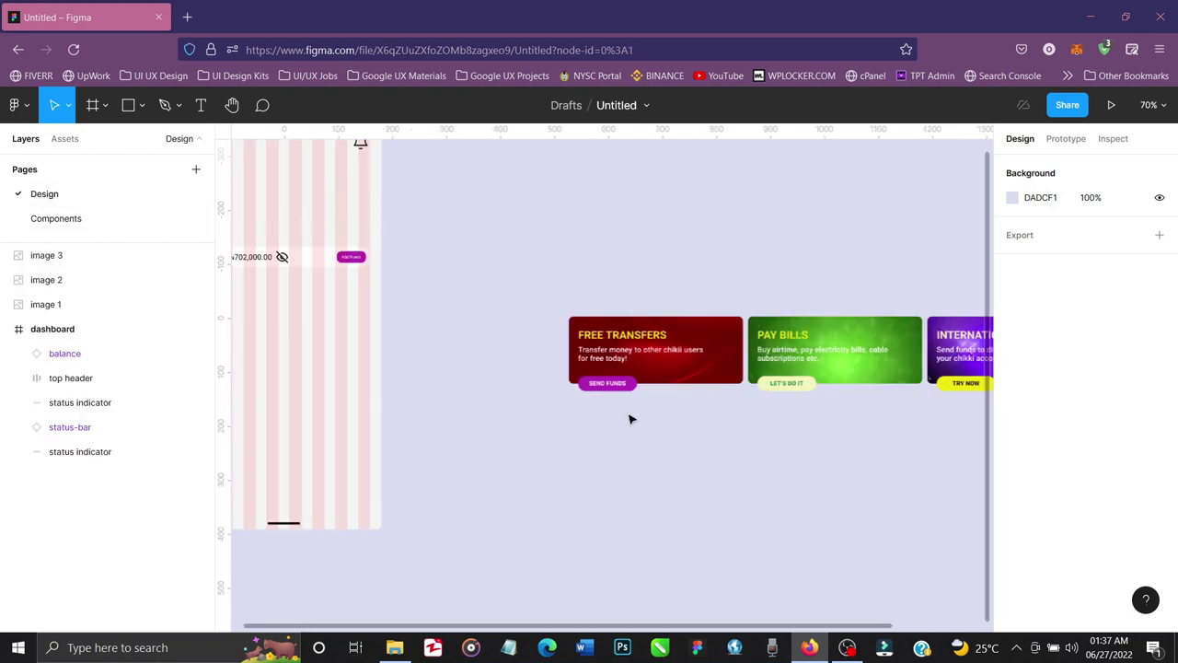
scroll(631, 415, down, 3)
drag(573, 327, 953, 423)
key(Delete)
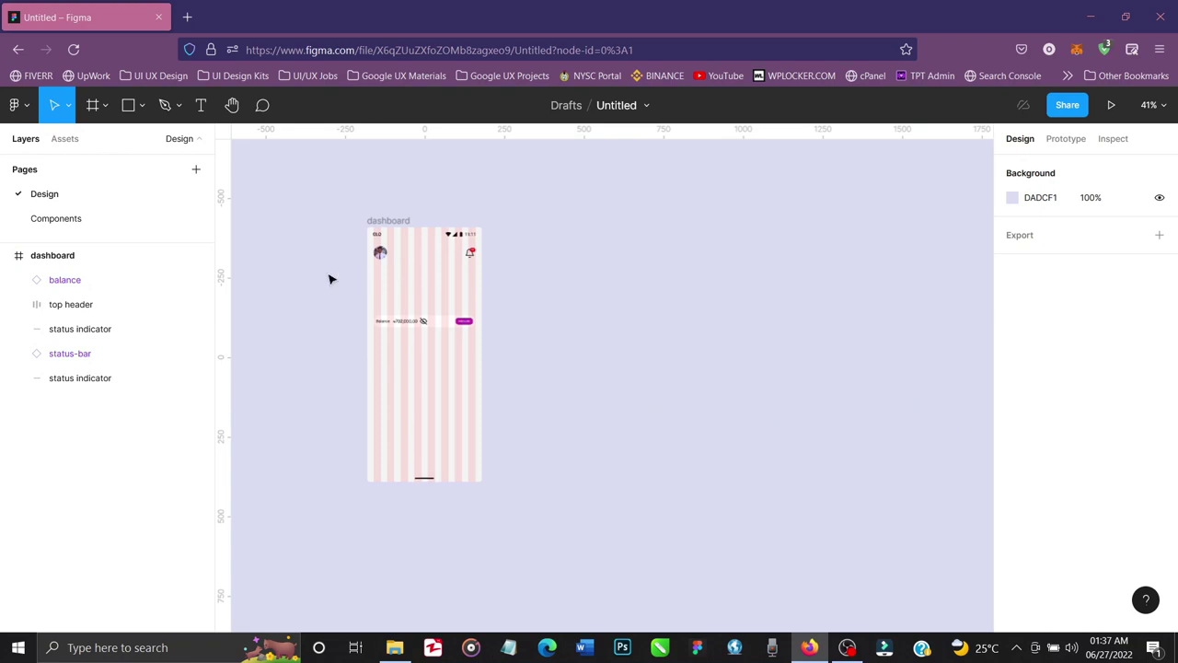
click(78, 221)
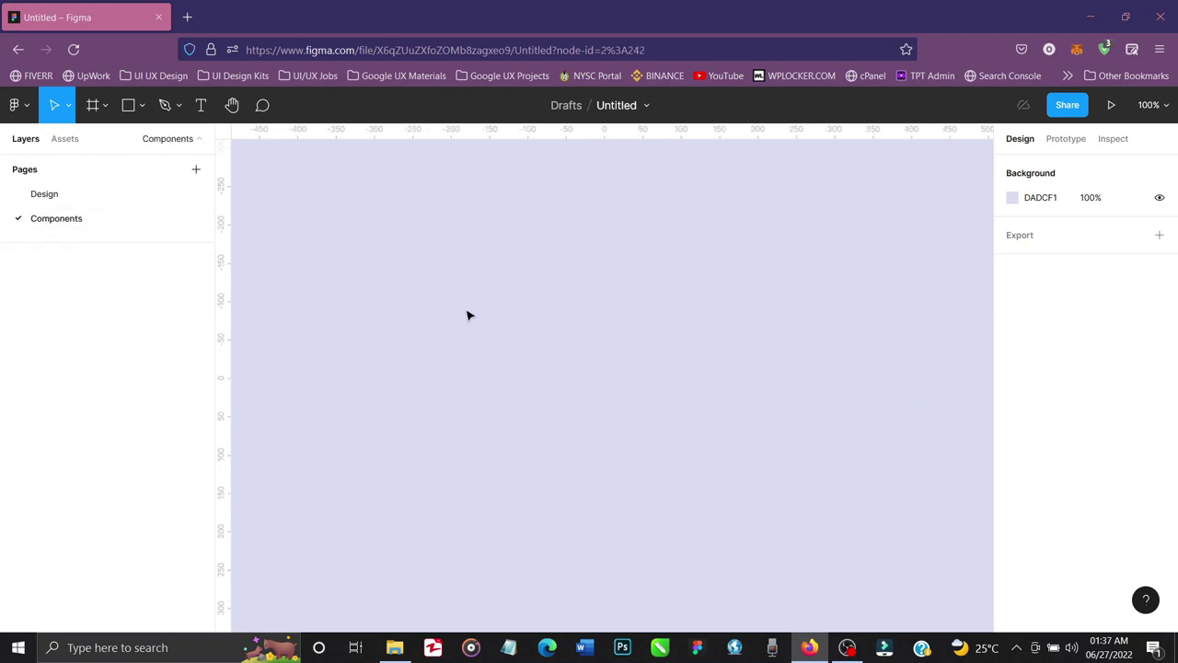
key(ctrl+v)
ctrl+scroll(573, 420, down, 3)
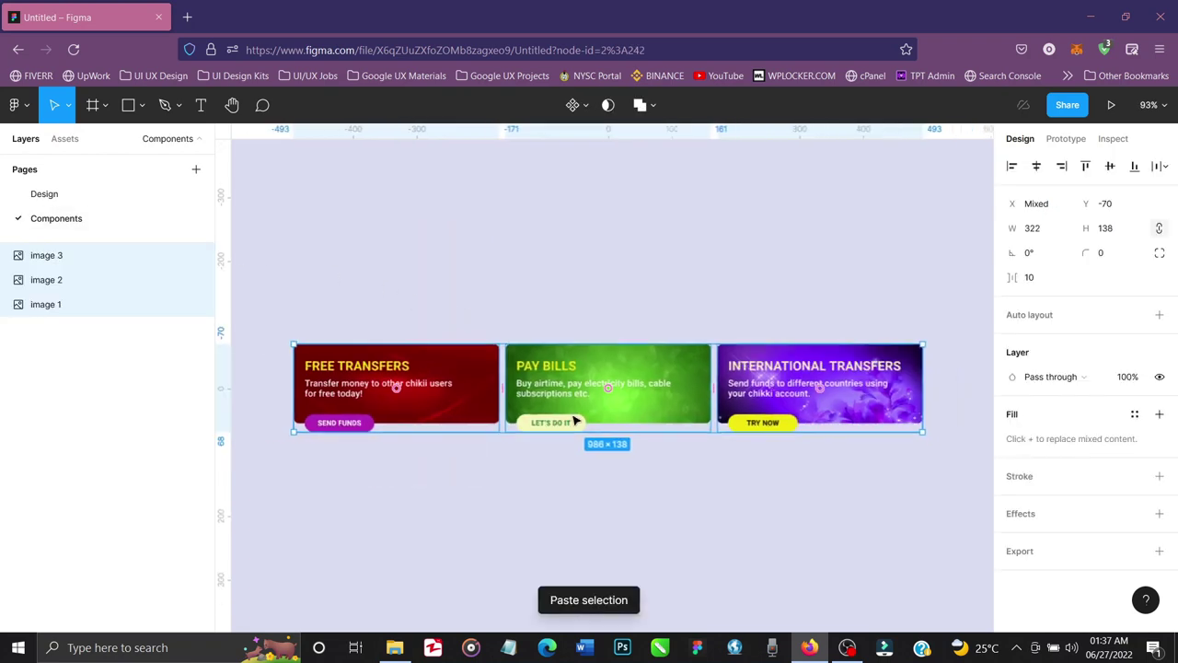
scroll(573, 420, down, 2)
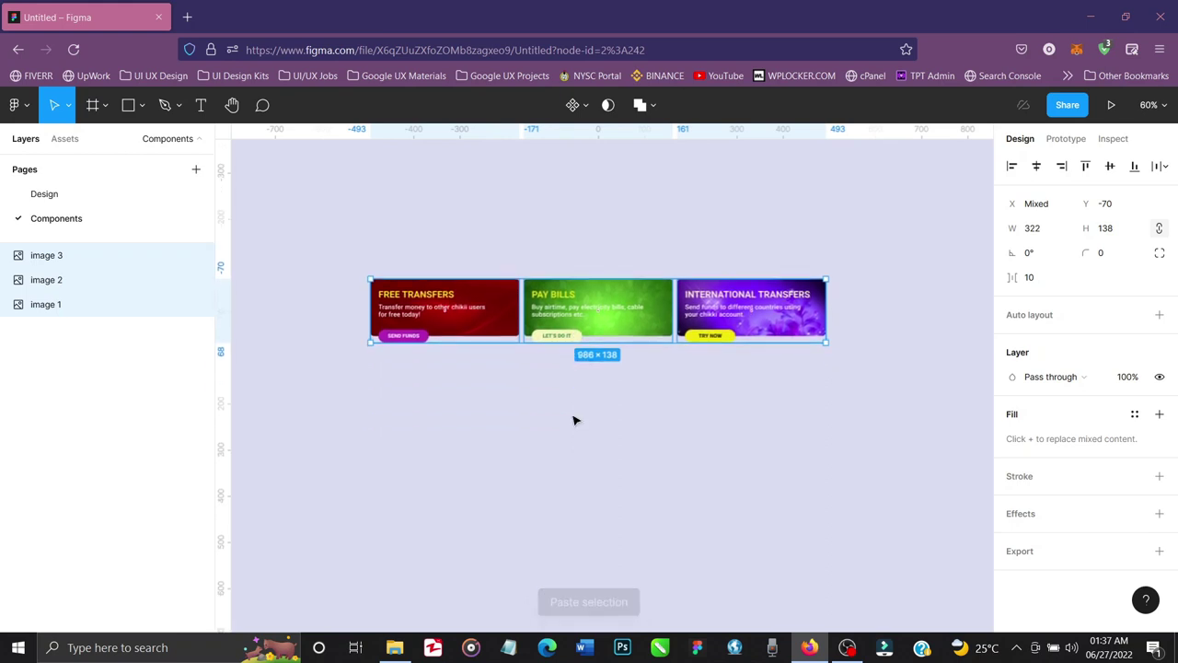
Wrap the three selected banner images together in one frame
scroll(576, 418, right, 1)
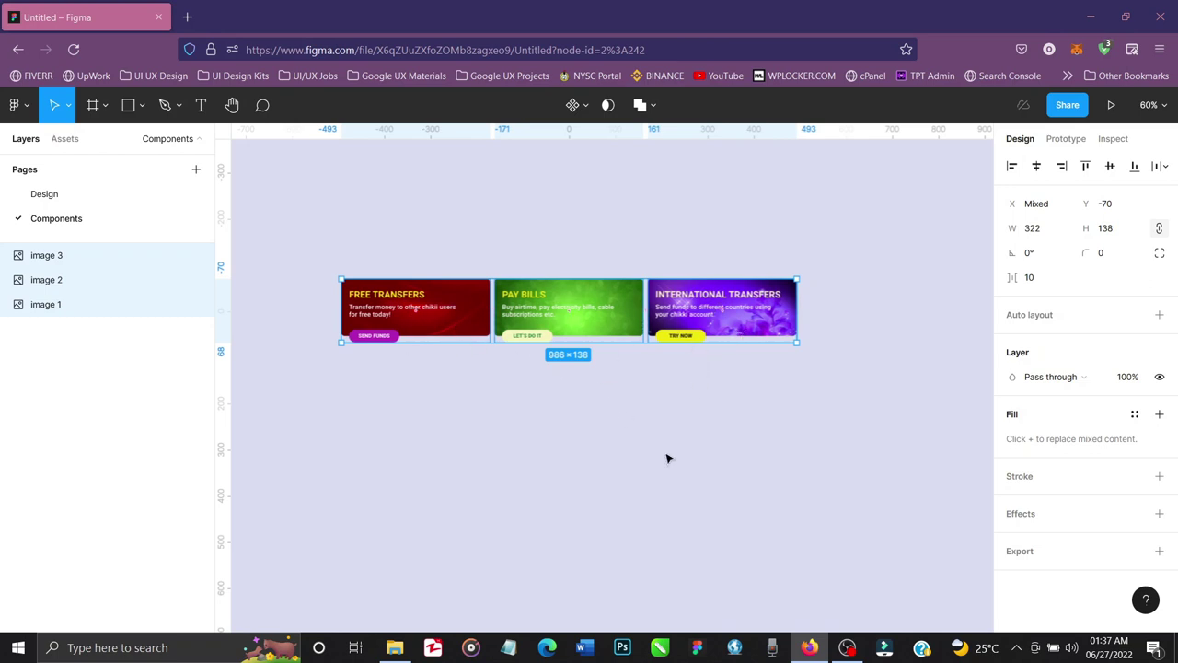
right_click(623, 323)
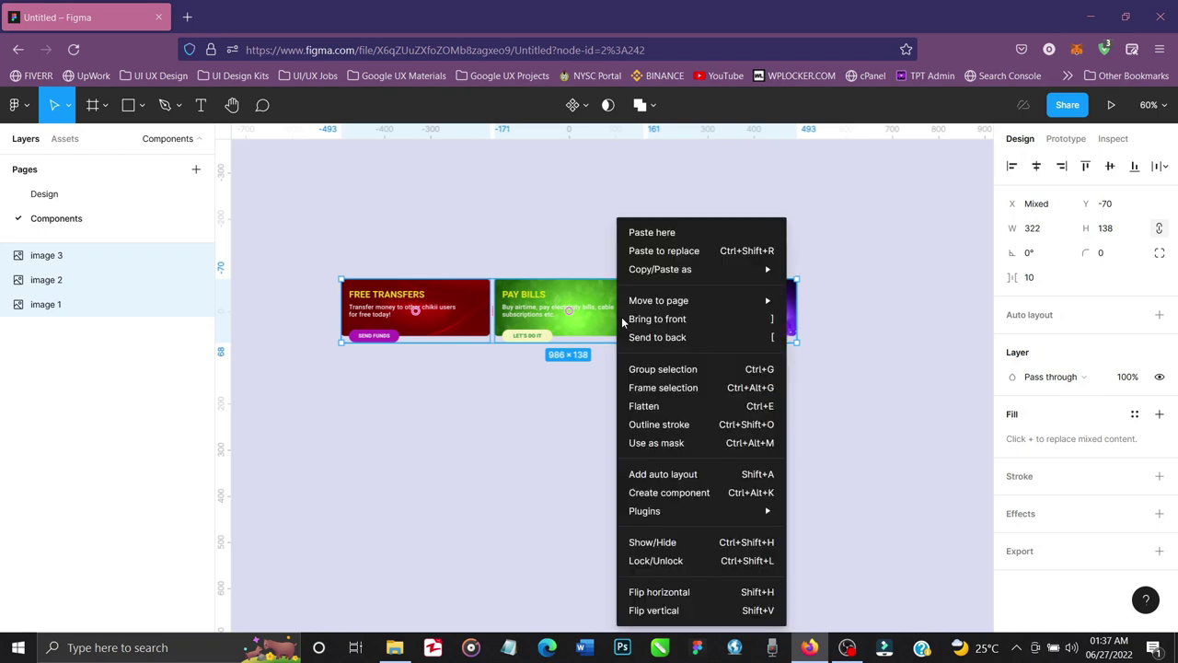
click(677, 389)
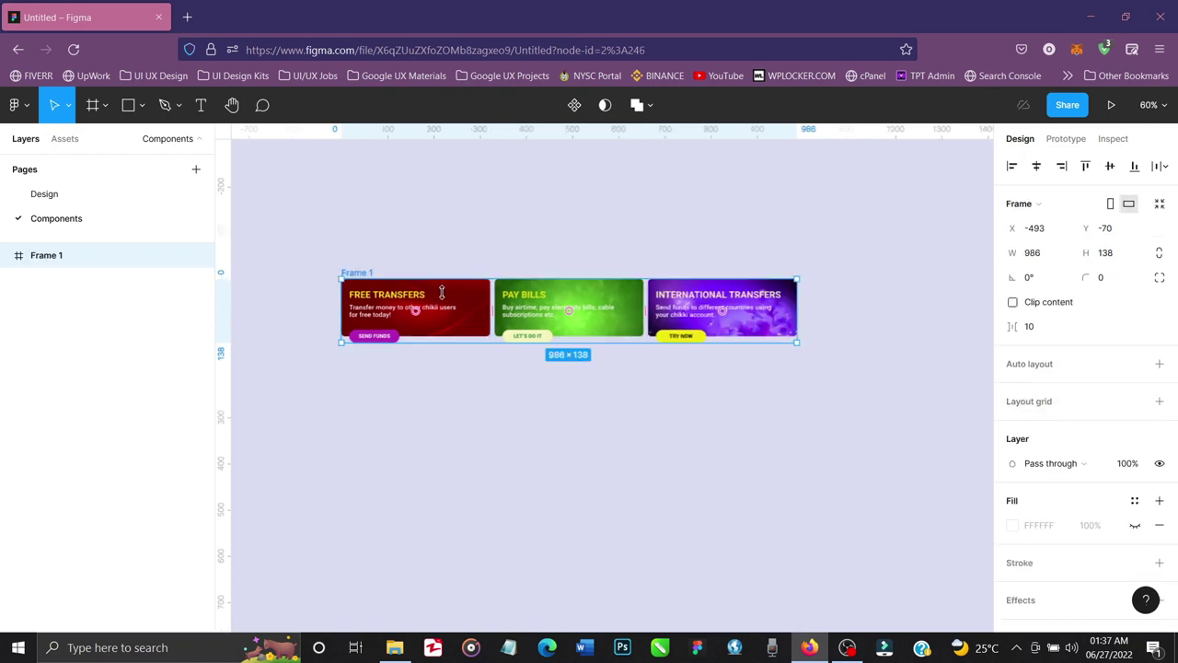
scroll(580, 381, down, 1)
scroll(580, 381, down, 2)
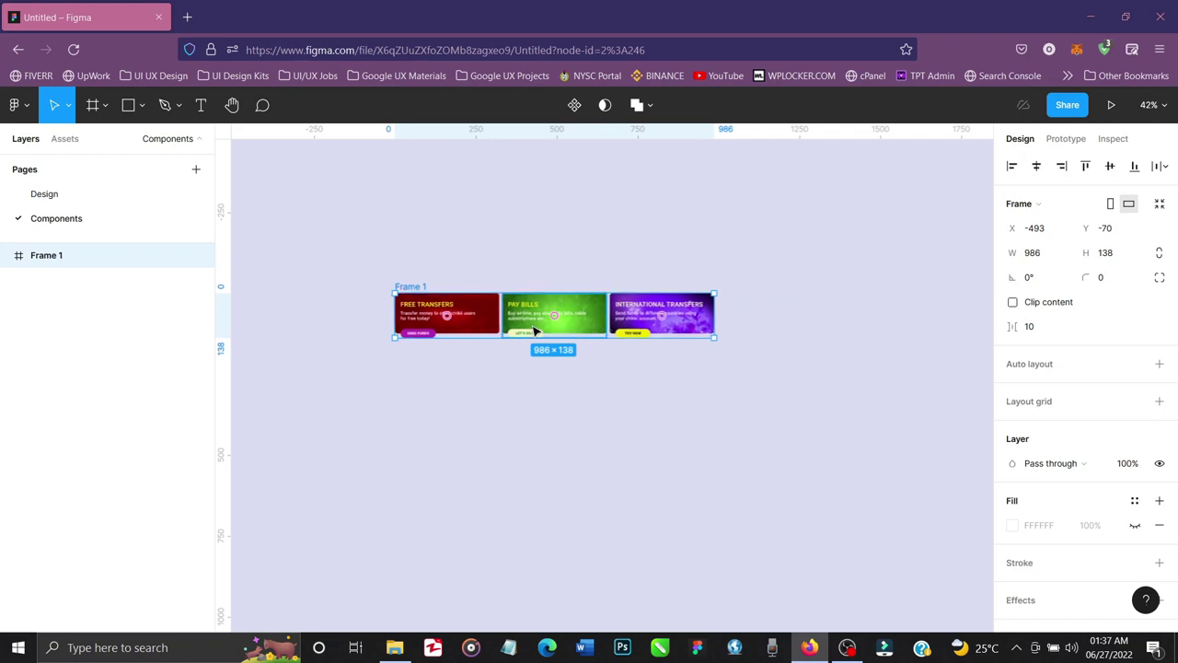
Duplicate the three-banner frame twice along the same row, leaving equal gaps between the frames
scroll(532, 332, right, 3)
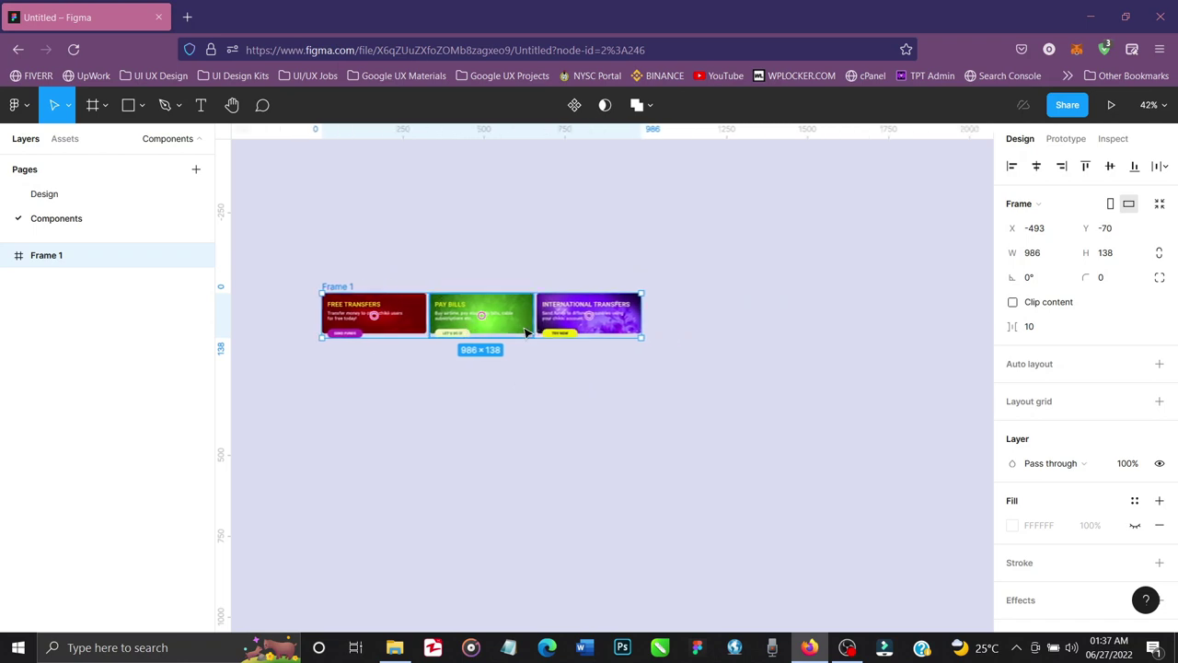
key(alt)
drag(526, 332, 969, 331)
scroll(880, 488, right, 3)
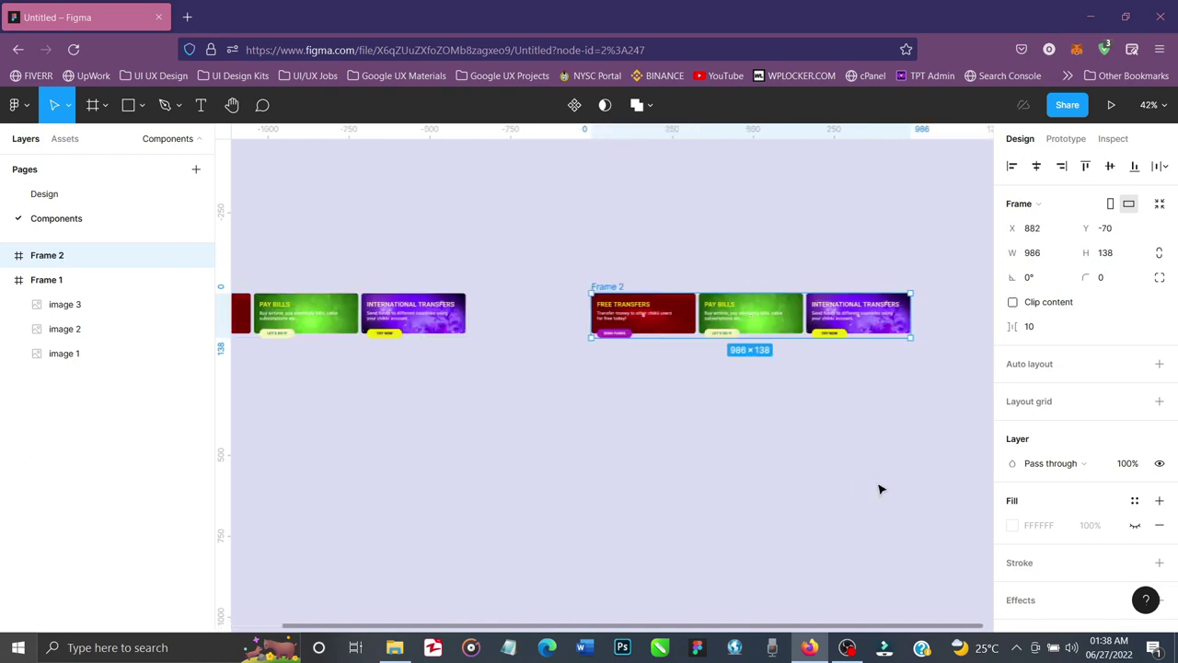
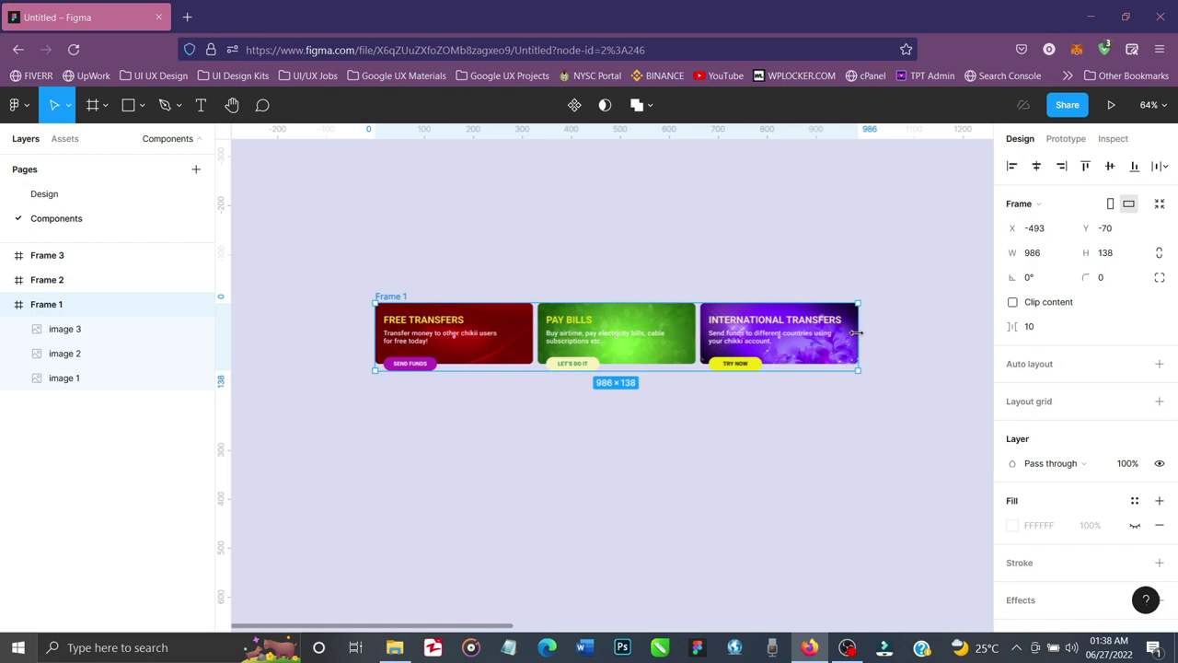
Narrow Frame 1 to a width of 322 around the Free Transfers banner and clip its content
drag(808, 333, 528, 340)
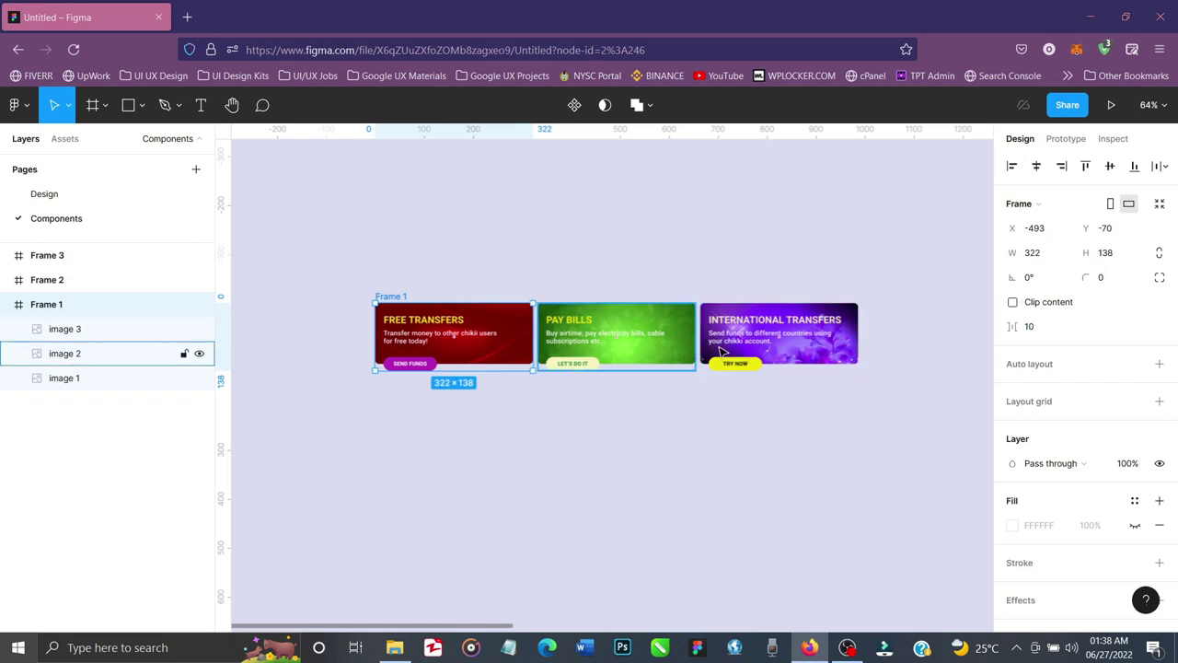
click(1012, 304)
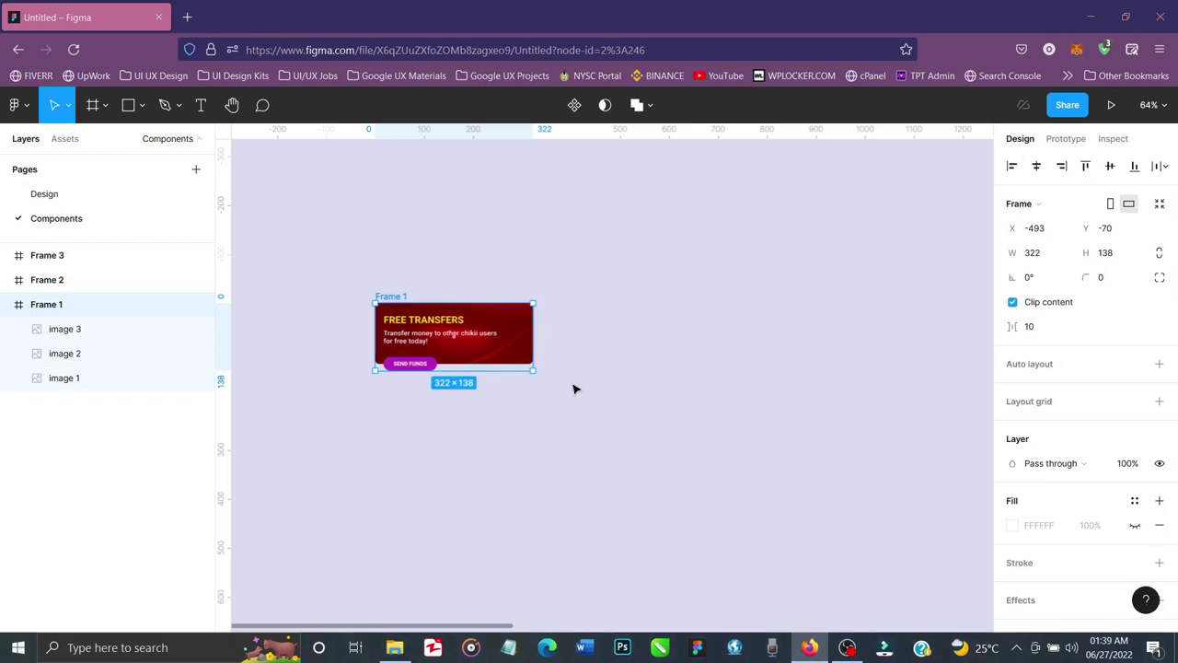
Narrow Frame 2 from both sides to a width of 322 around the Pay Bills banner and clip its content
scroll(574, 388, right, 10)
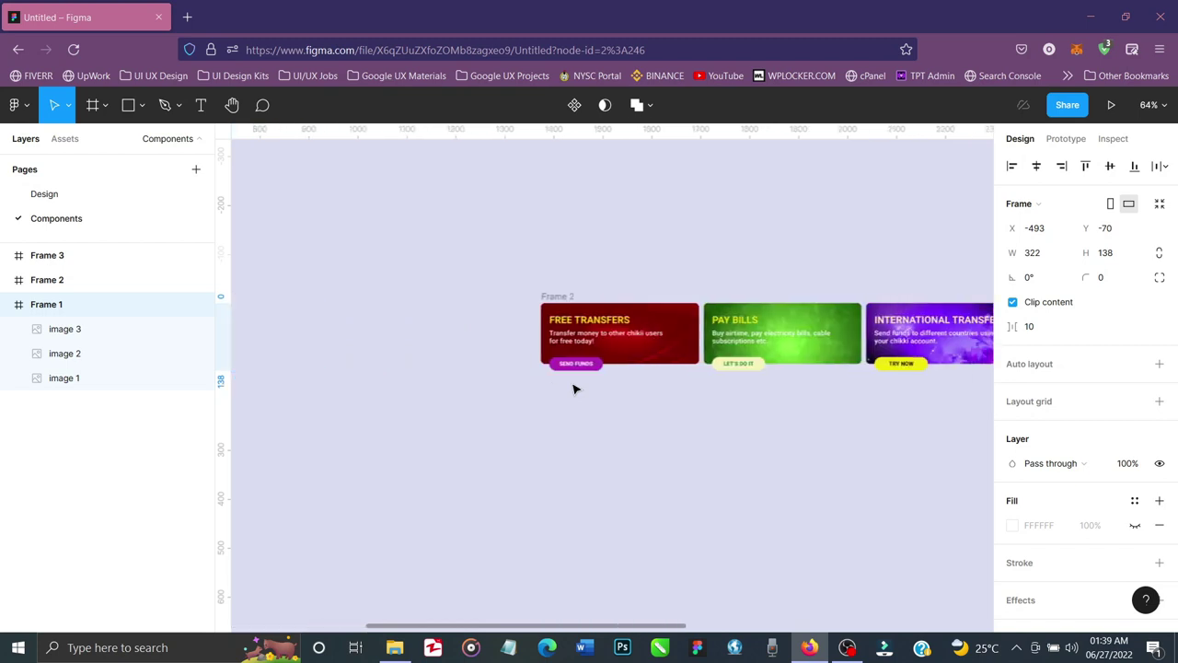
scroll(574, 389, right, 3)
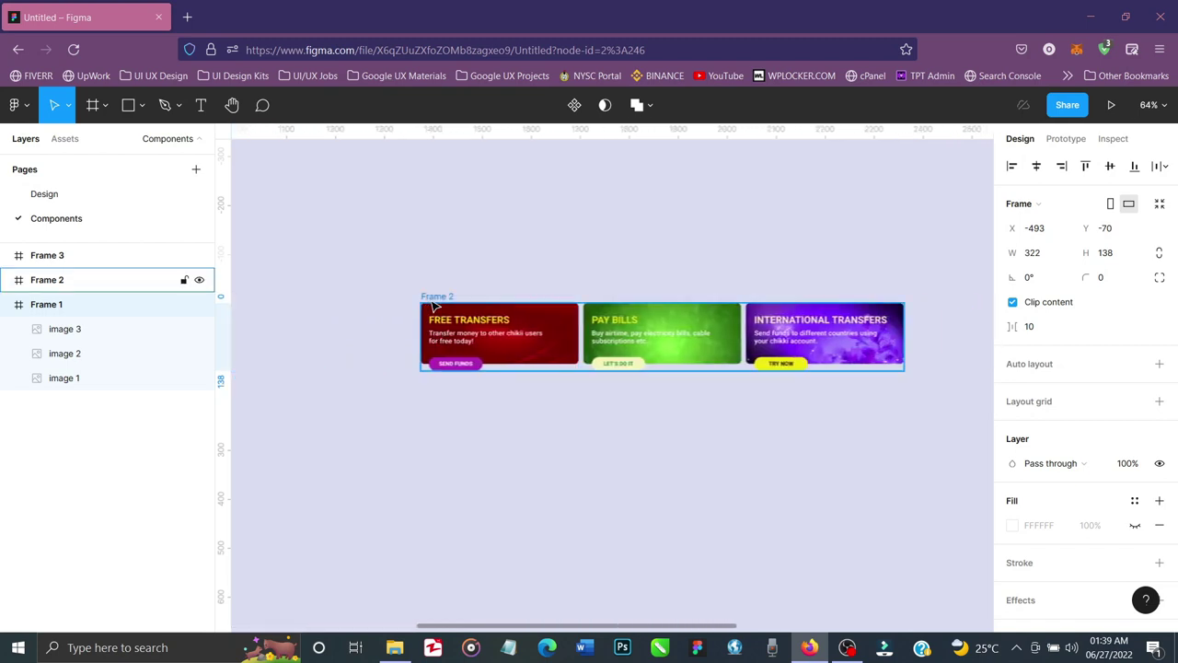
click(426, 296)
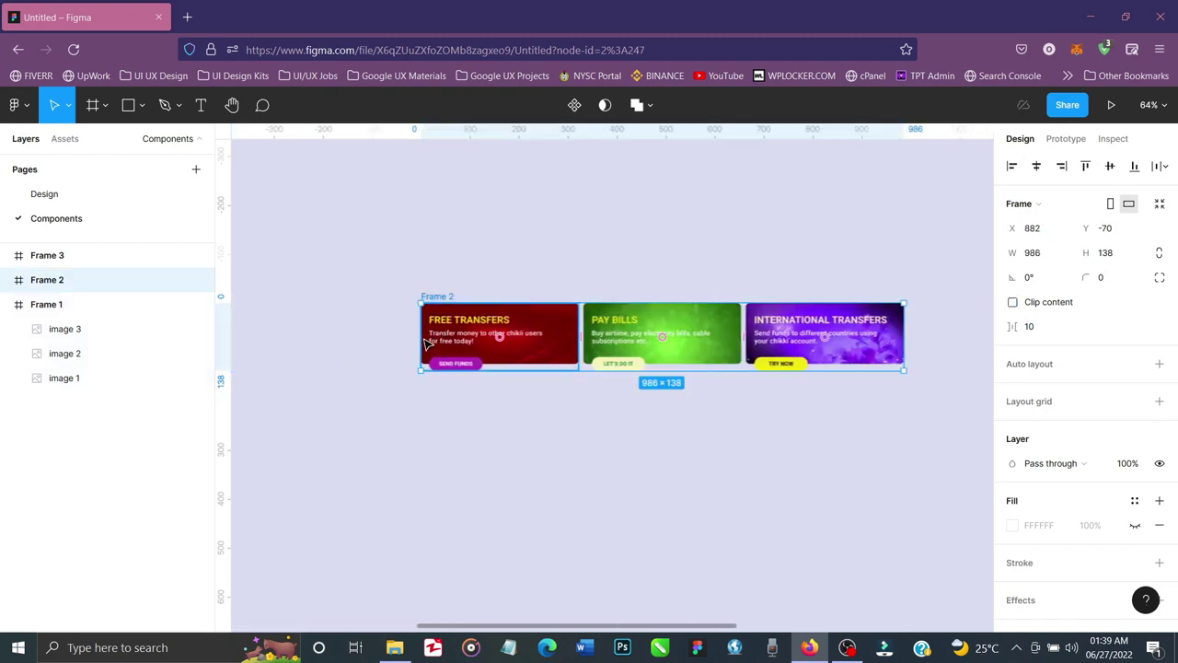
drag(417, 336, 584, 339)
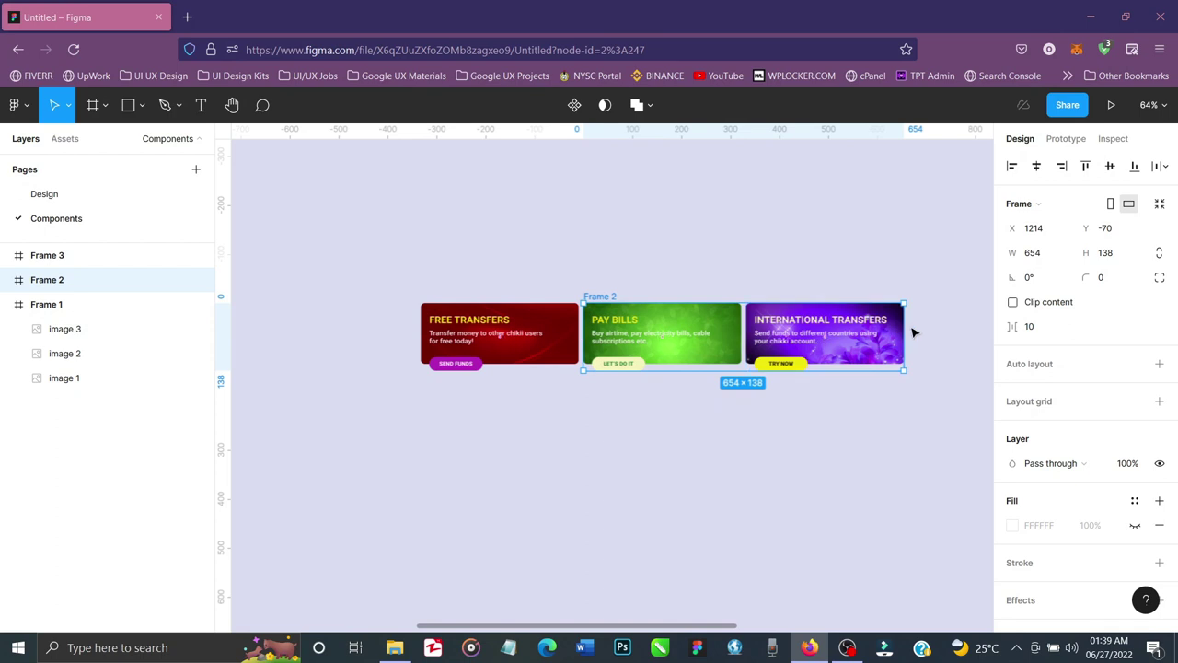
drag(904, 323, 738, 330)
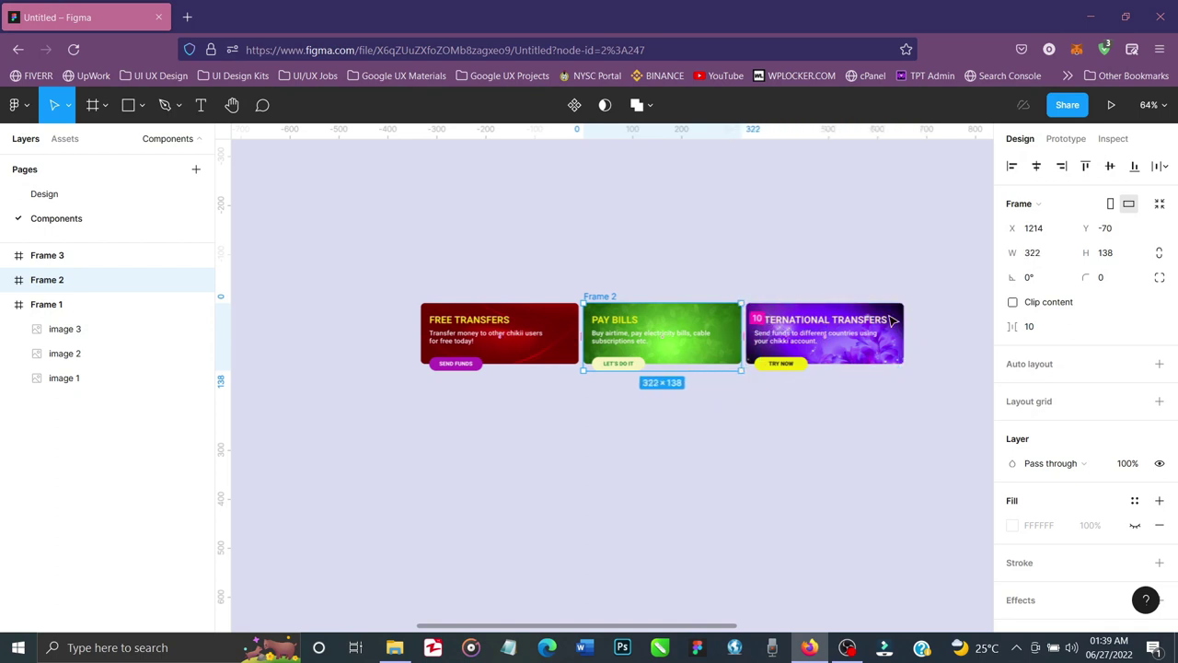
click(1012, 303)
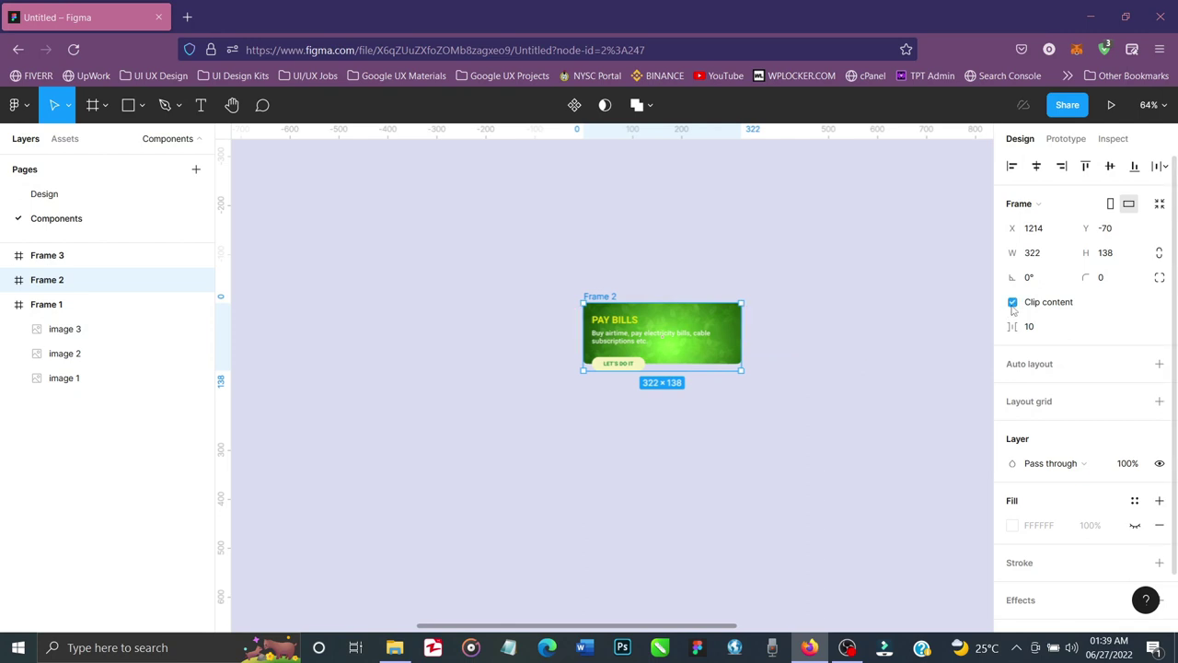
Narrow Frame 3 to a width of 322 around the International Transfers banner and clip its content
scroll(802, 450, right, 10)
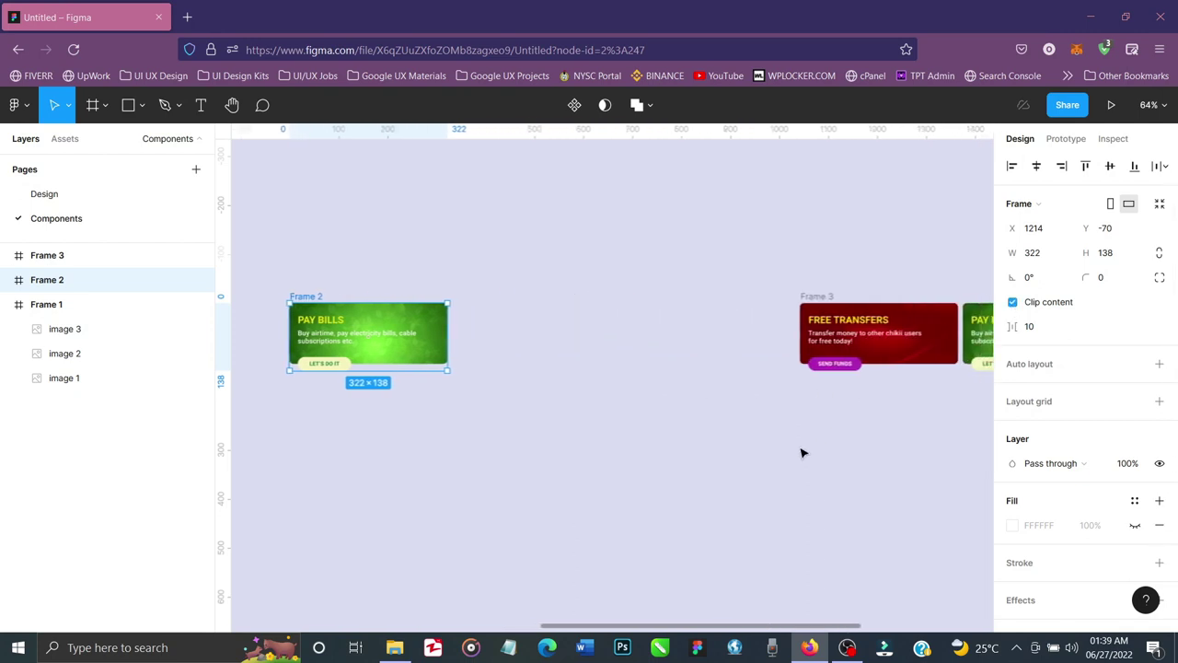
scroll(787, 451, right, 5)
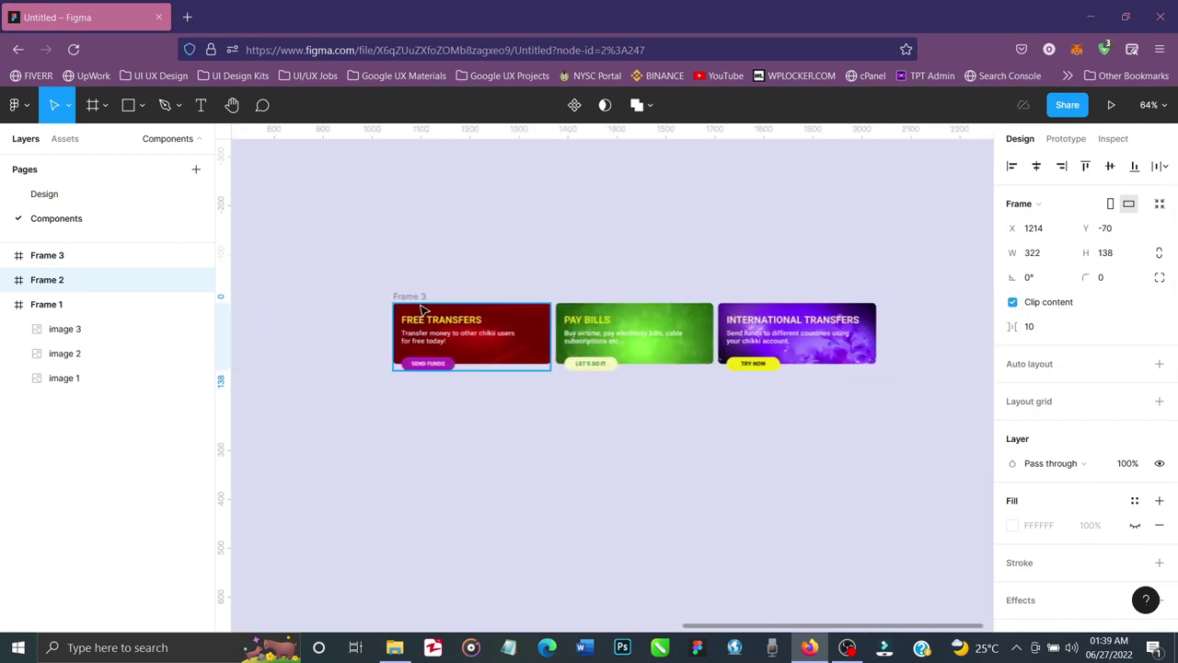
click(412, 296)
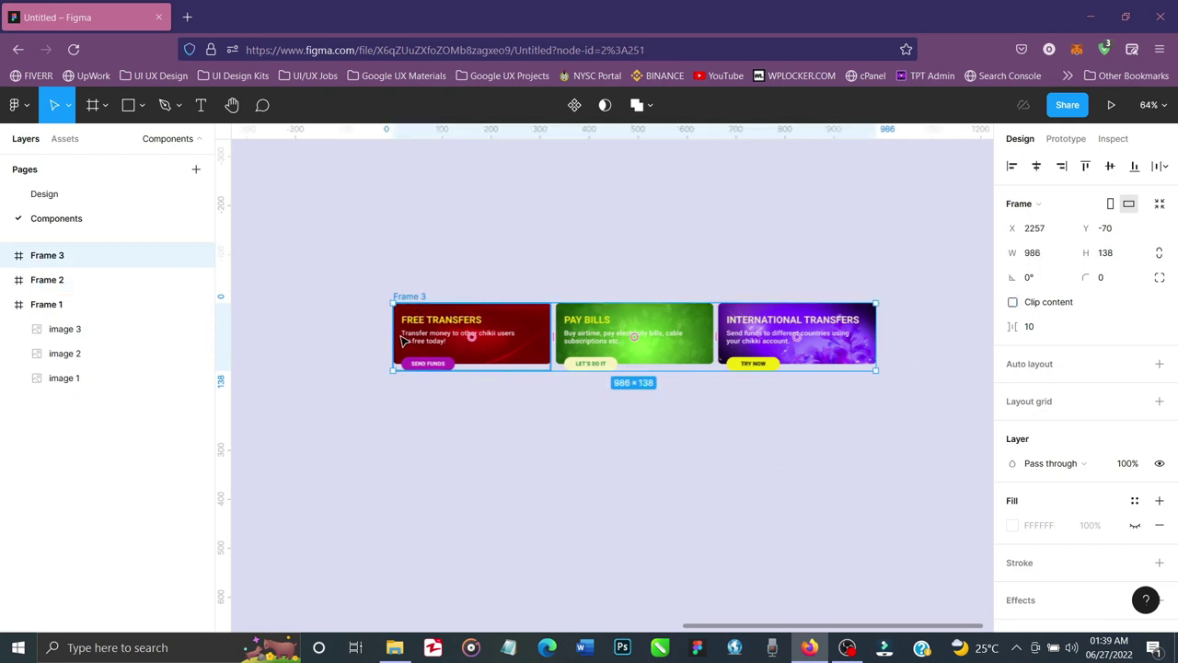
drag(393, 331, 714, 333)
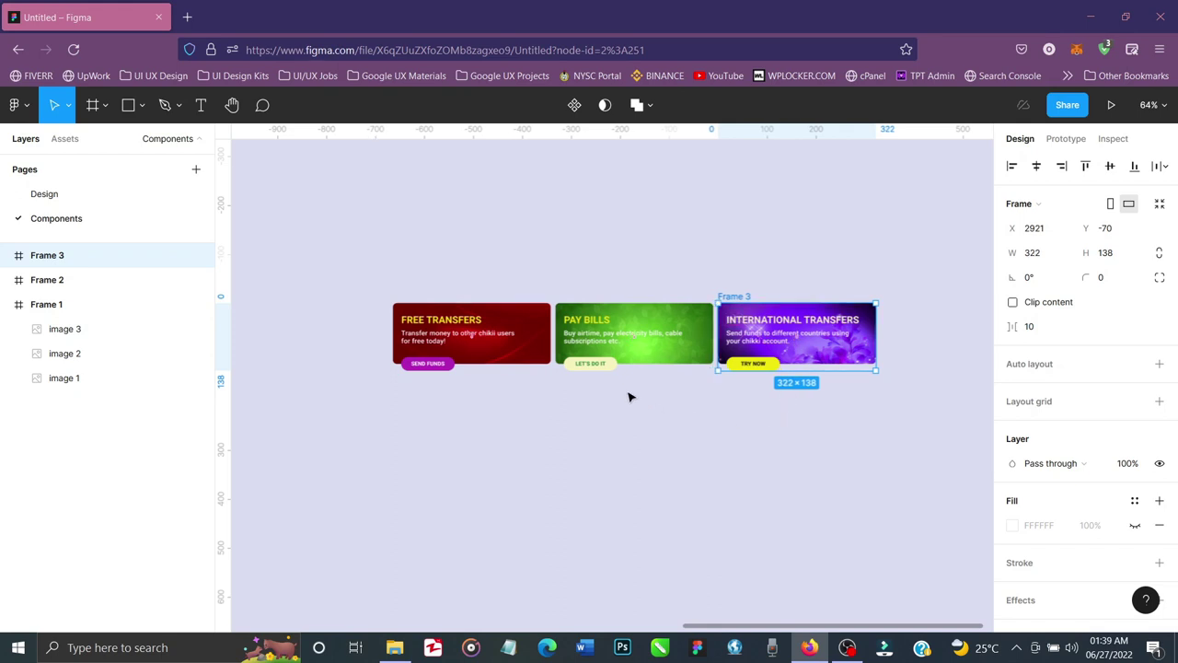
click(1012, 303)
Set the horizontal spacing between the three banner frames to 200
scroll(768, 436, down, 5)
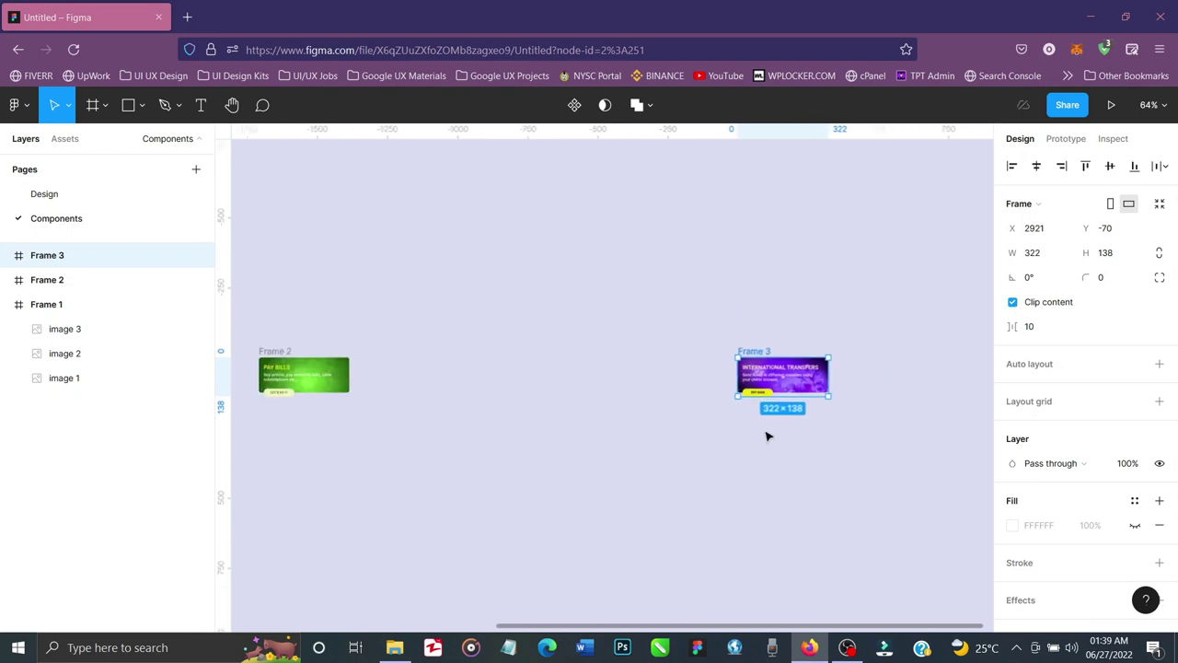
scroll(767, 436, down, 3)
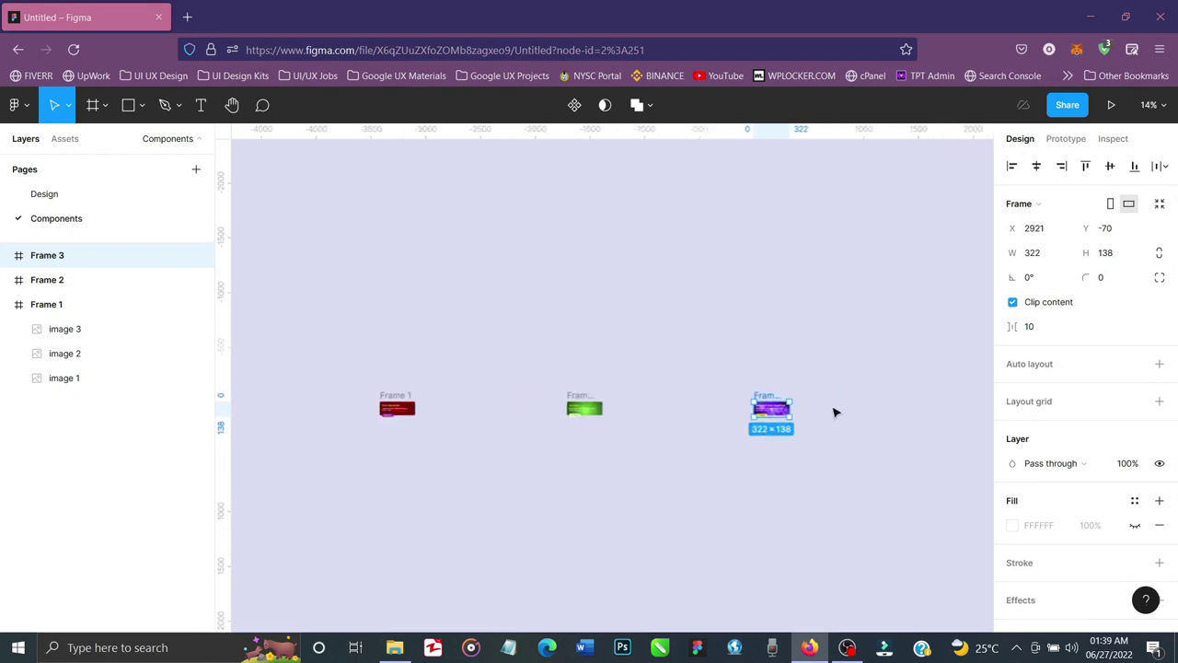
click(365, 448)
drag(840, 361, 360, 448)
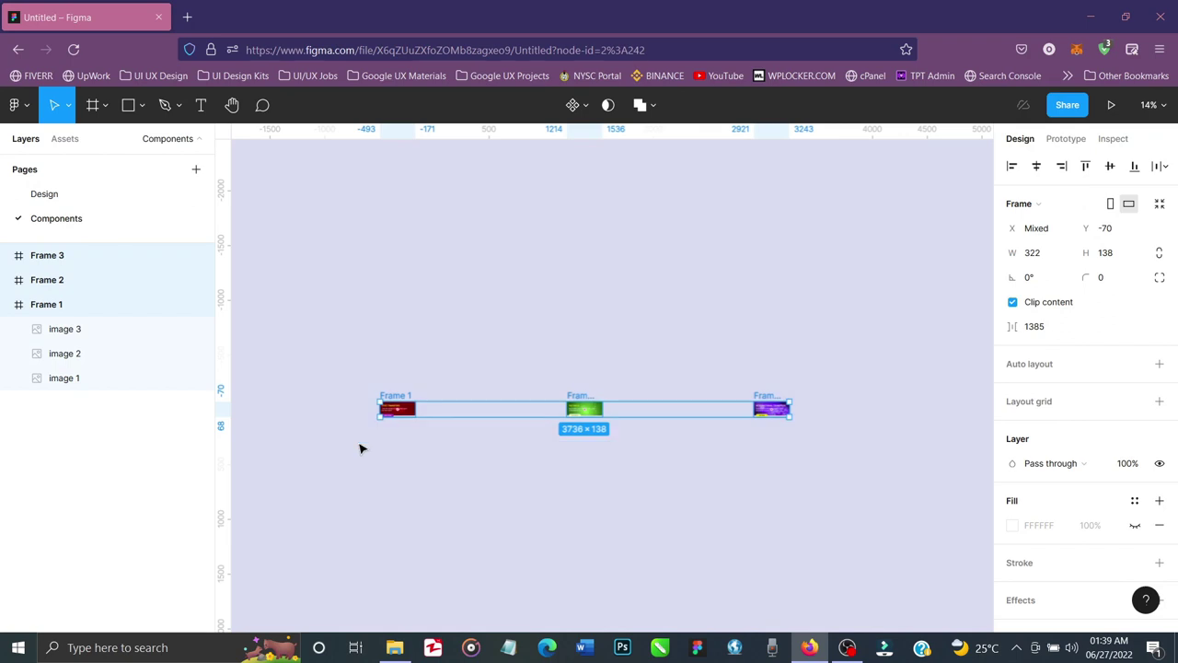
click(1045, 336)
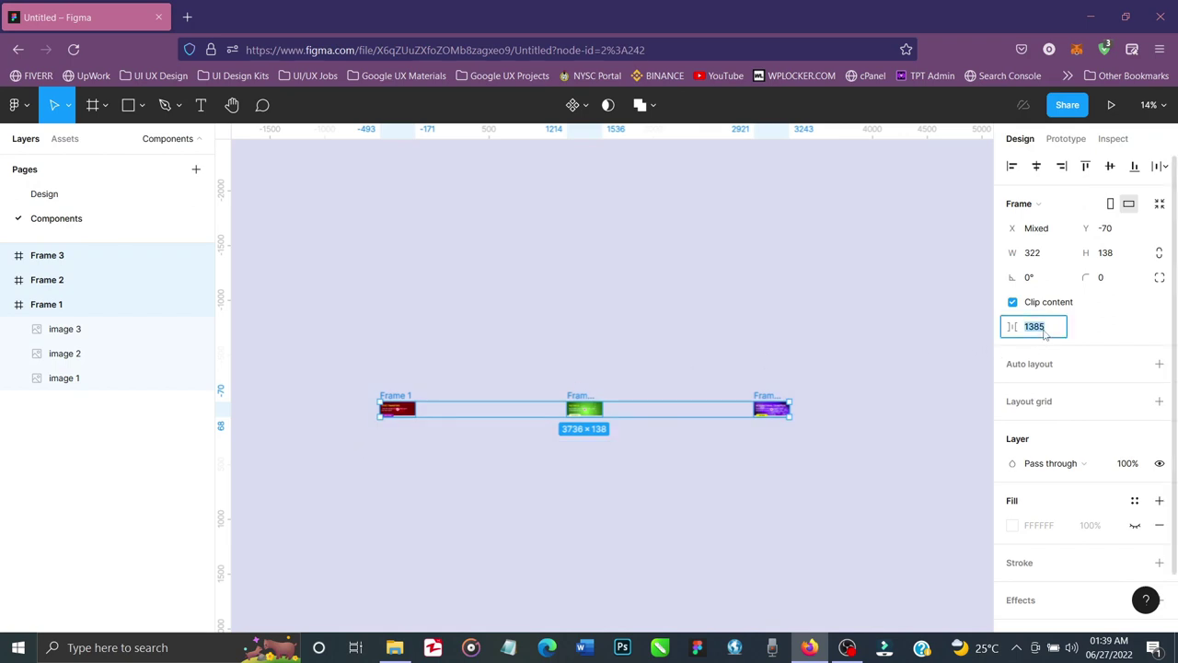
text(100)
key(Return)
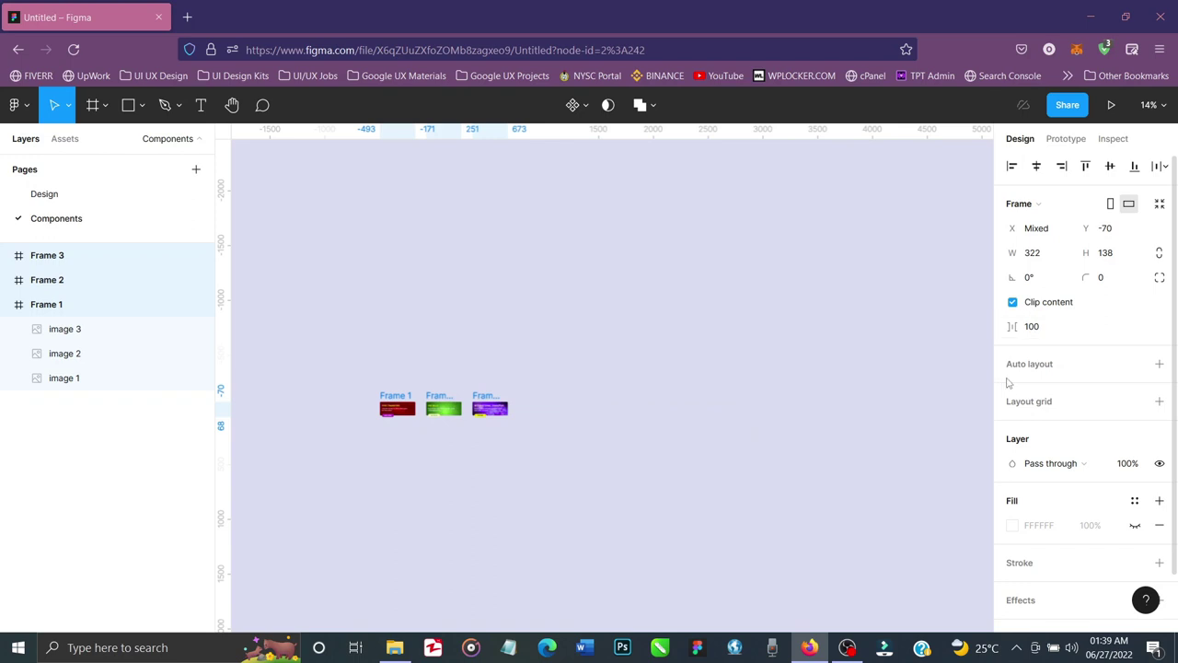
click(1041, 335)
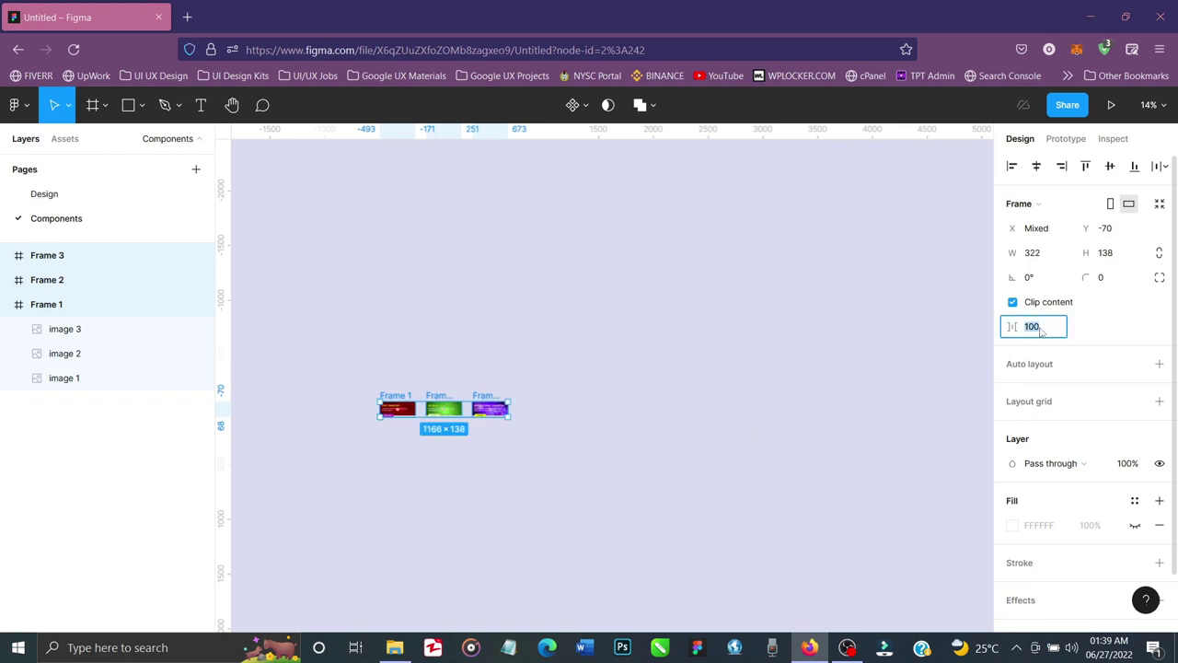
text(200)
key(Return)
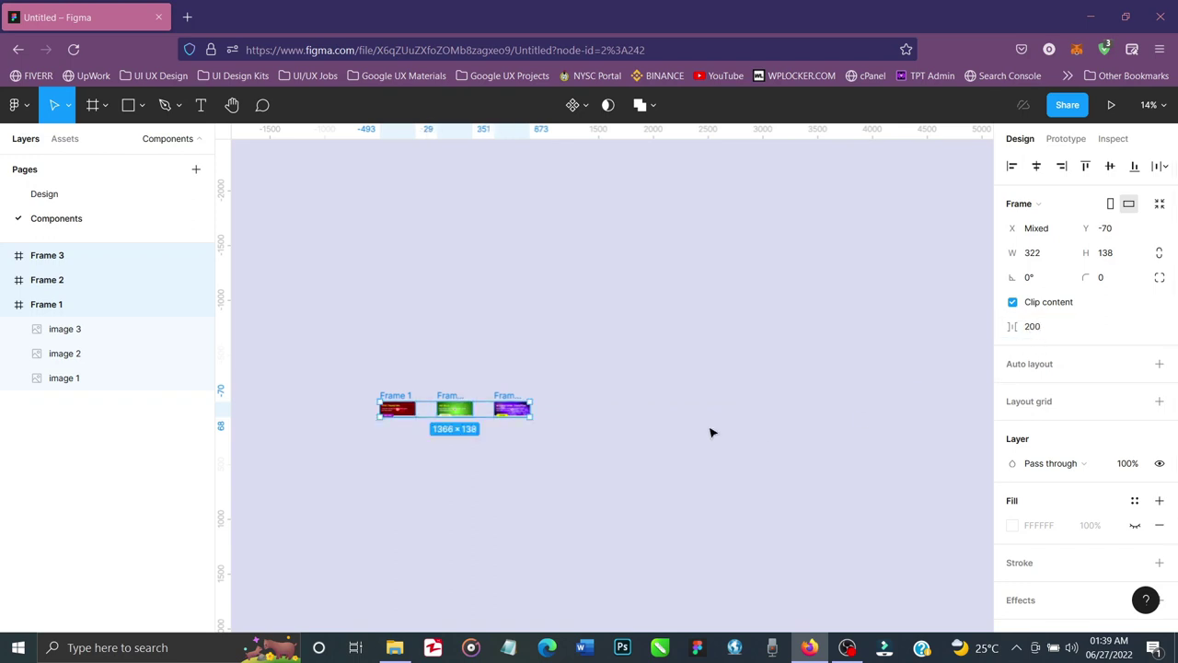
Combine the three banner frames into a component set
scroll(547, 444, up, 5)
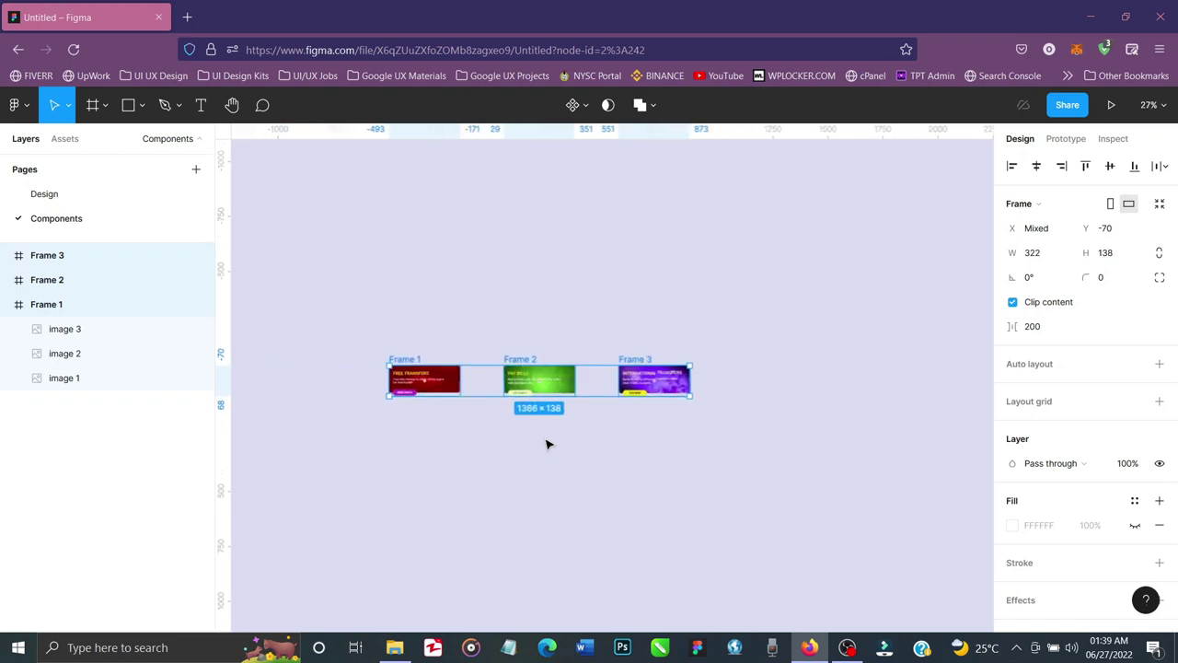
scroll(547, 444, up, 4)
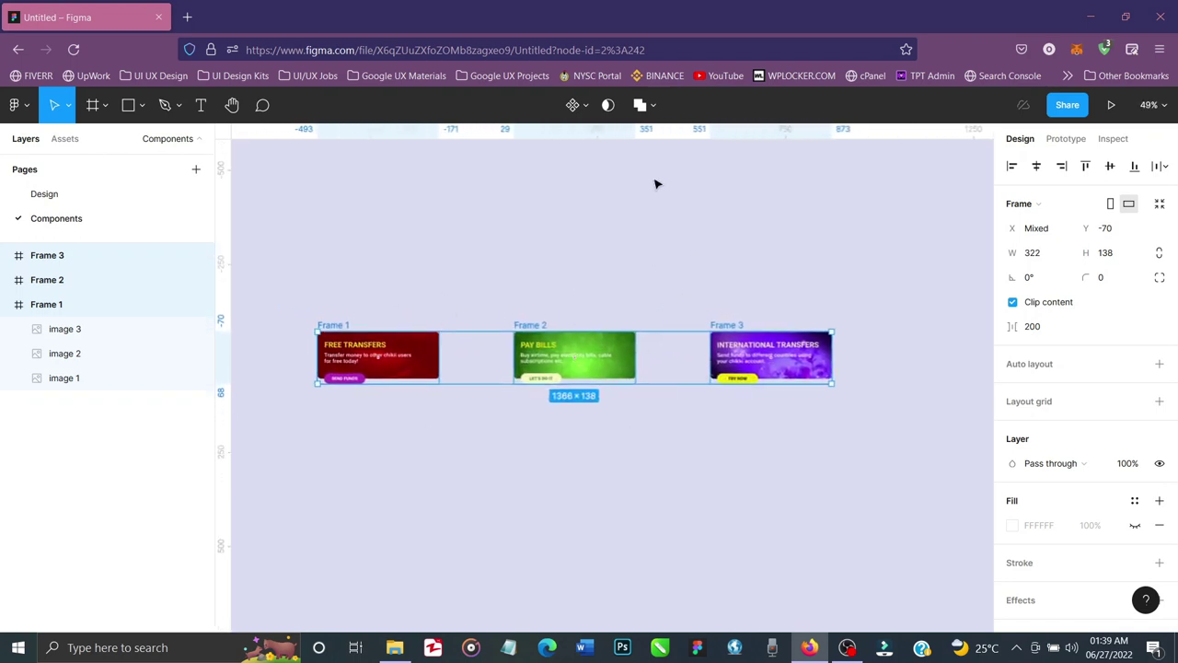
click(585, 111)
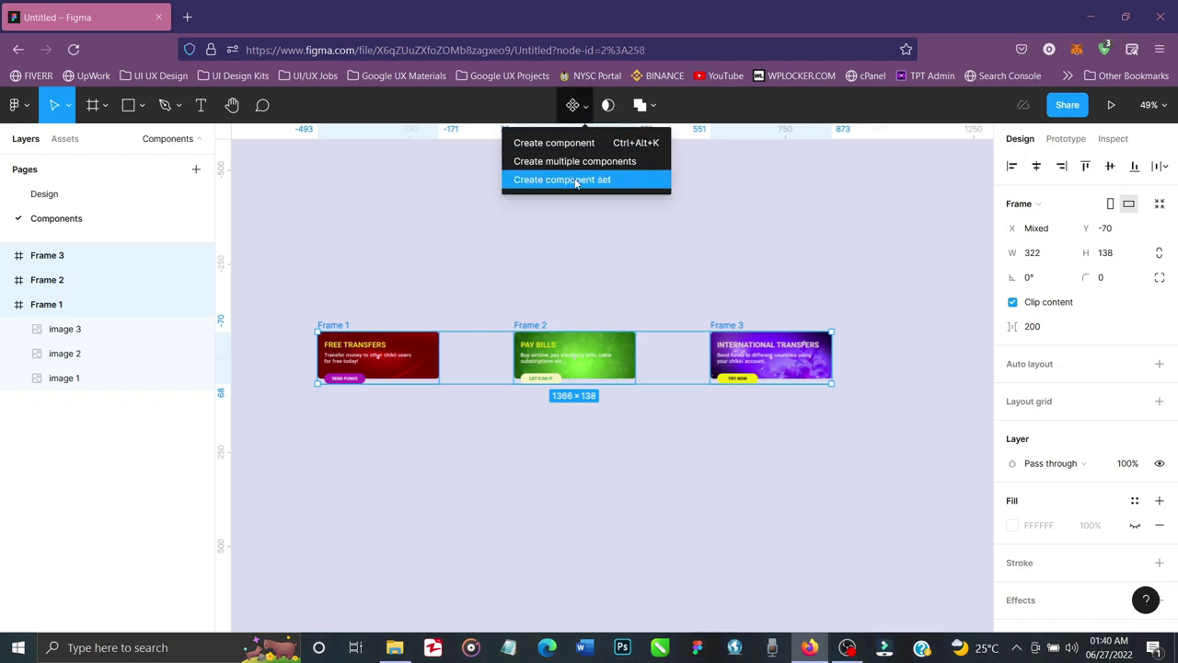
click(576, 181)
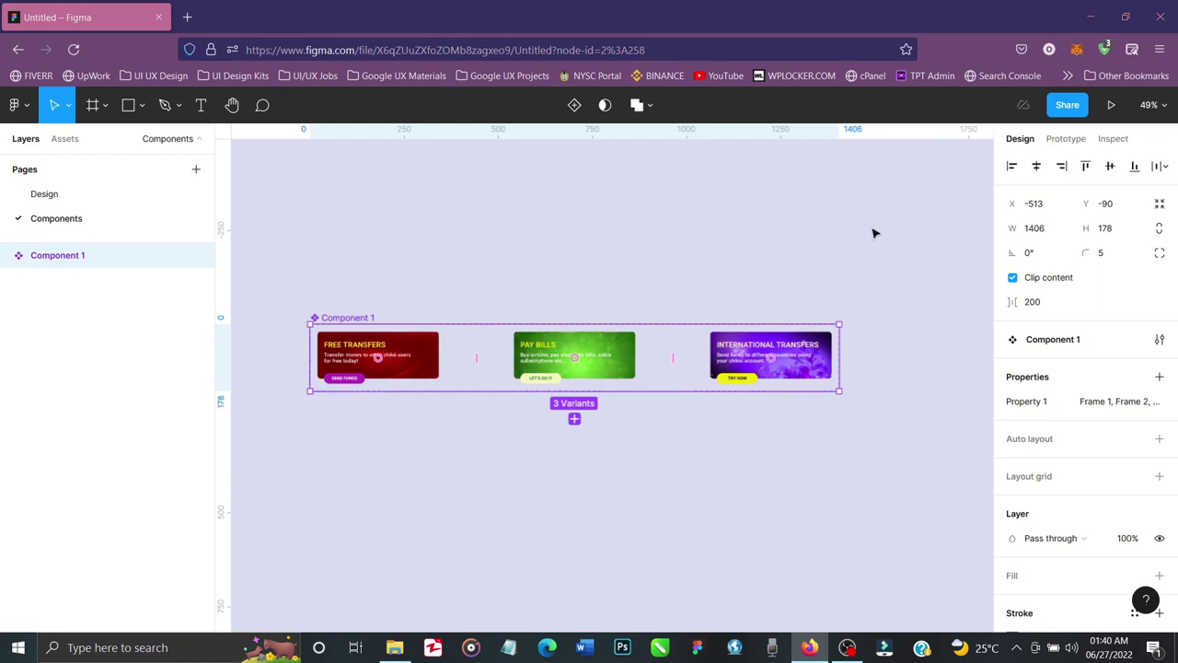
Add a prototype connection from the Free Transfers variant to the Pay Bills variant
click(1068, 140)
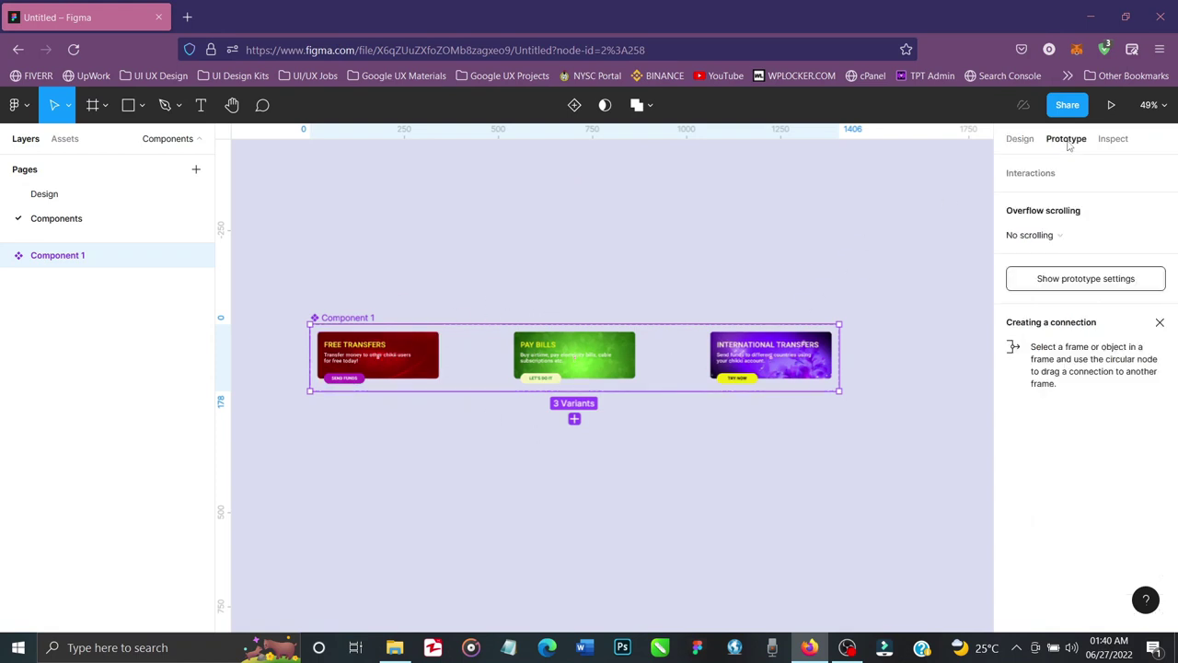
click(419, 371)
click(419, 371)
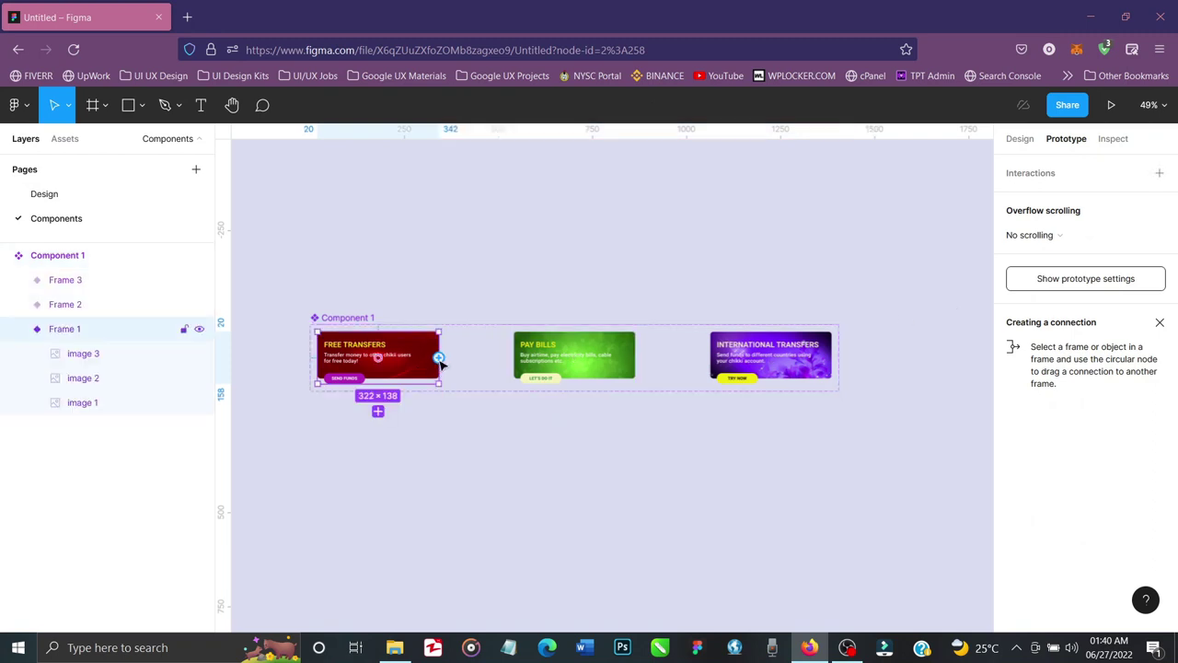
drag(439, 357, 537, 348)
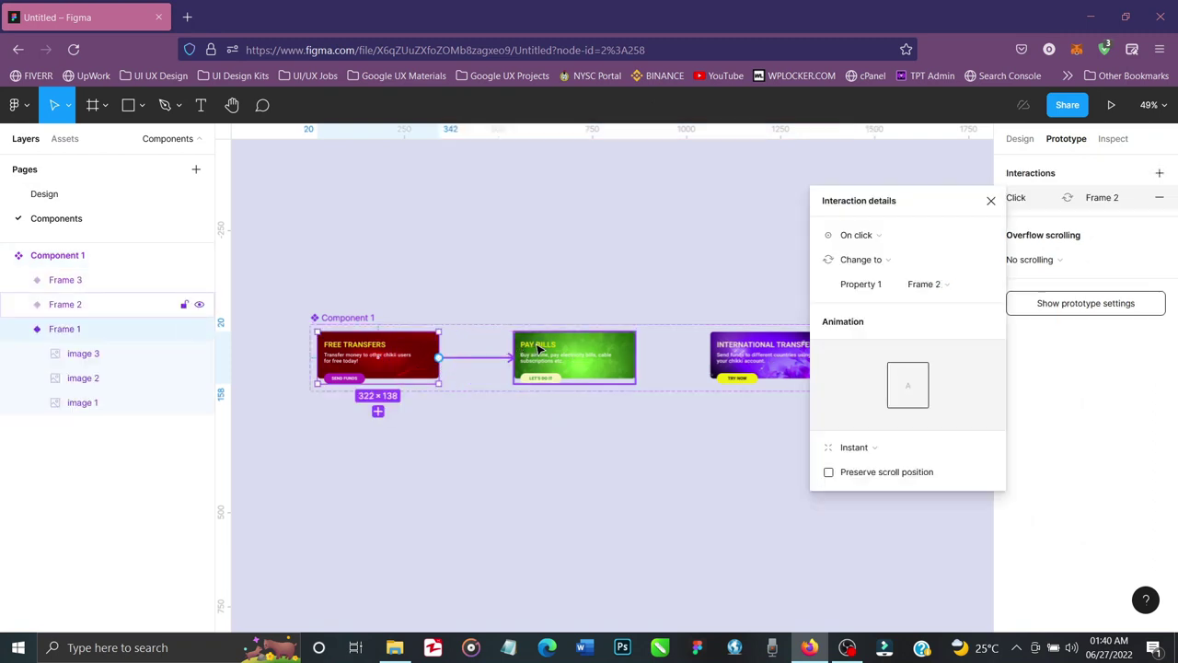
Set the Frame 1 to Frame 2 interaction to trigger After delay at 3000 ms with a Smart animate transition
click(865, 244)
click(864, 427)
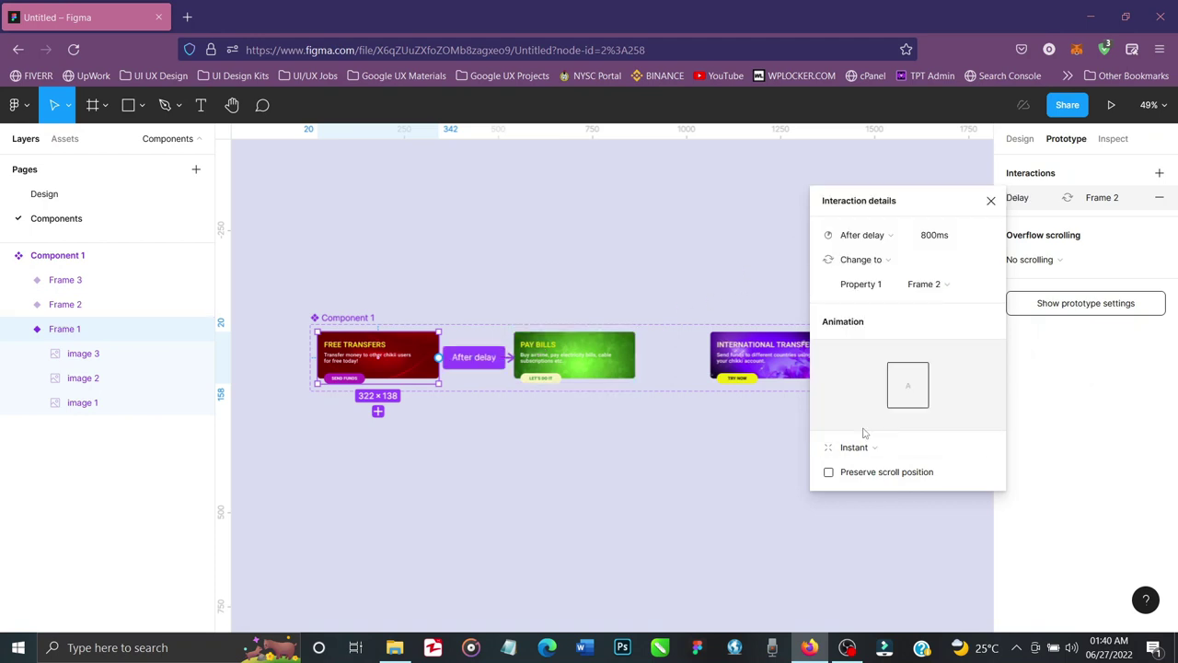
click(946, 243)
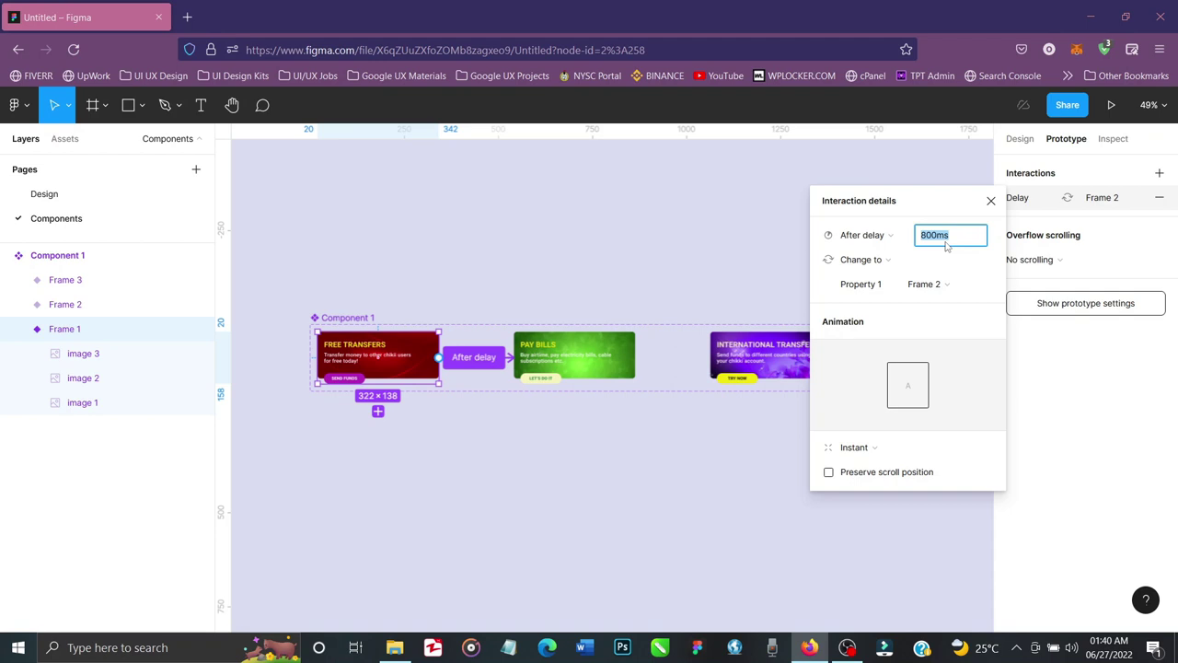
text(3000)
click(862, 448)
click(863, 485)
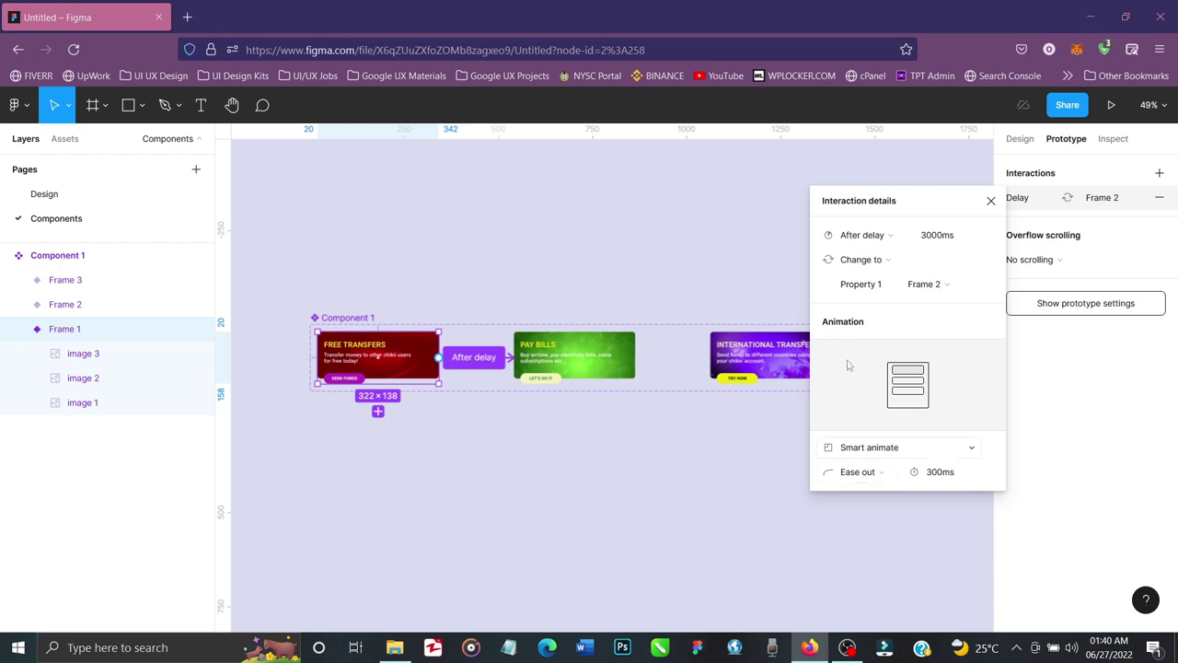
Connect the Pay Bills variant to the International Transfers variant with an After delay trigger of 3000 ms
click(633, 342)
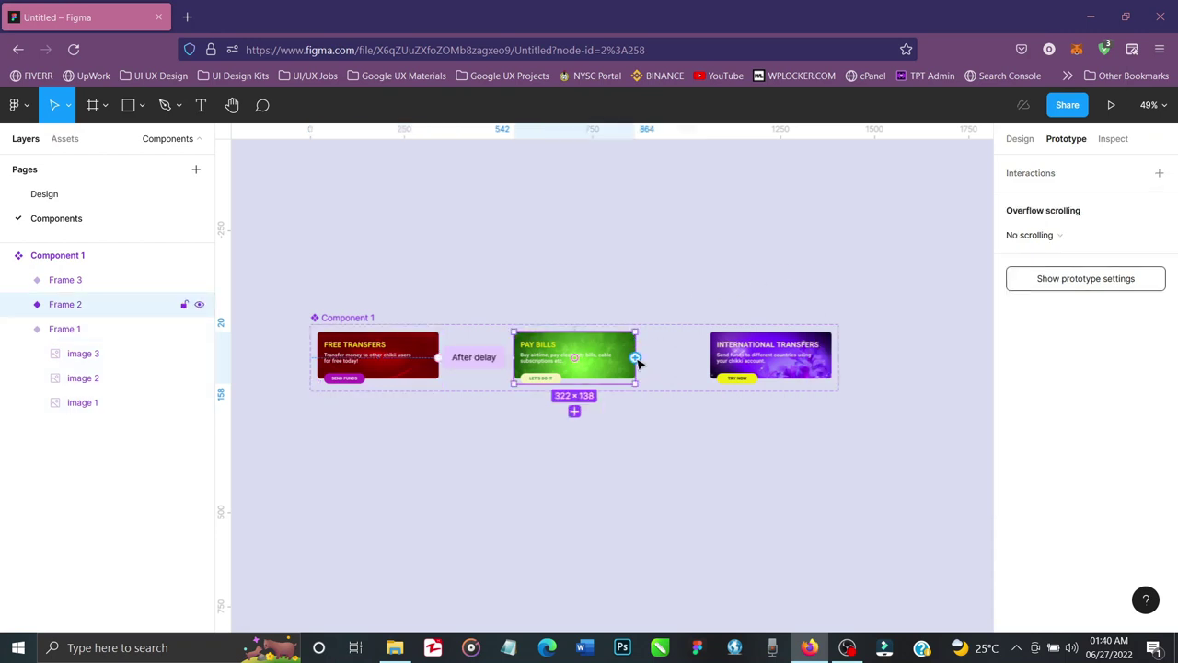
drag(636, 359, 737, 358)
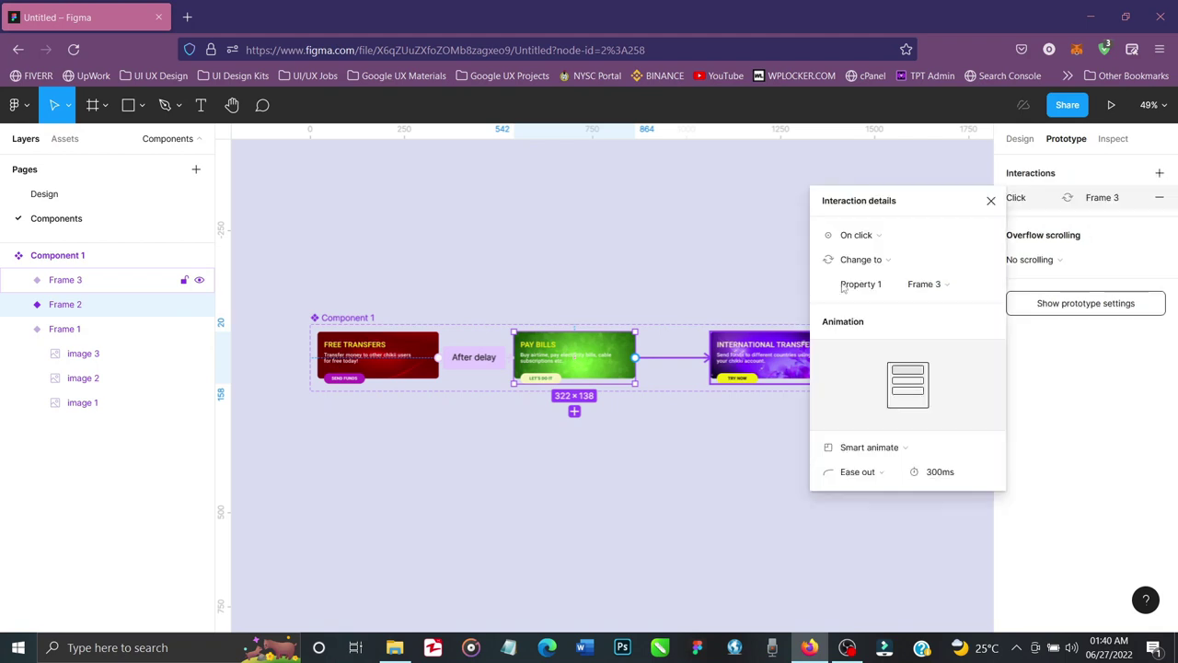
click(879, 237)
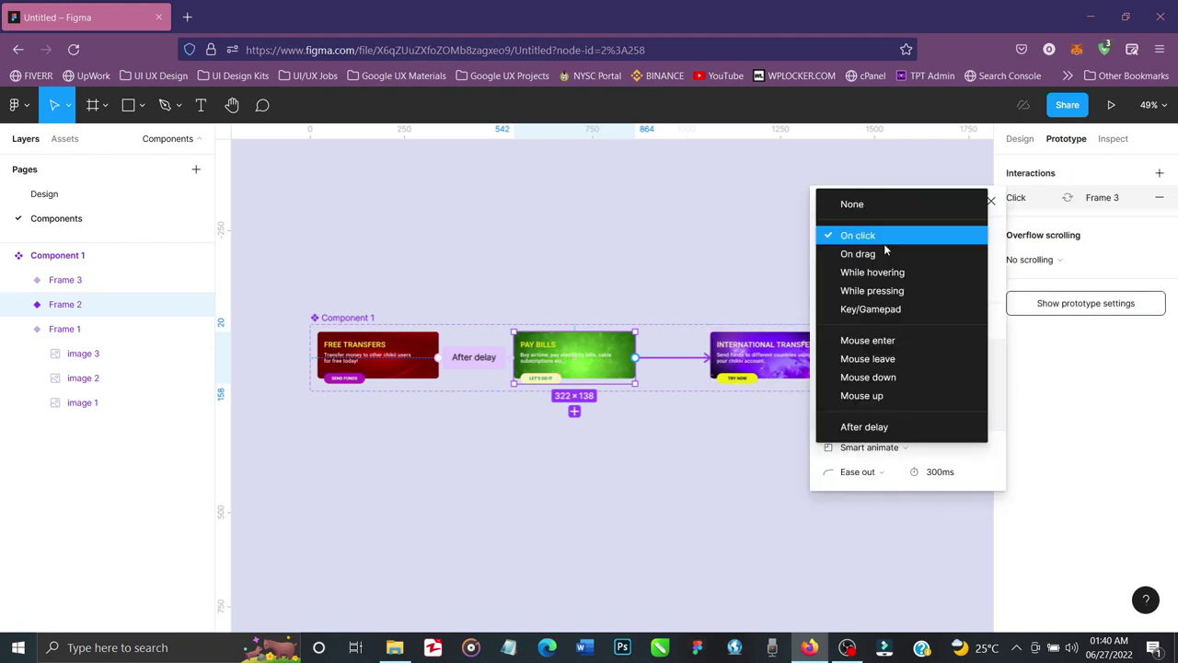
click(882, 427)
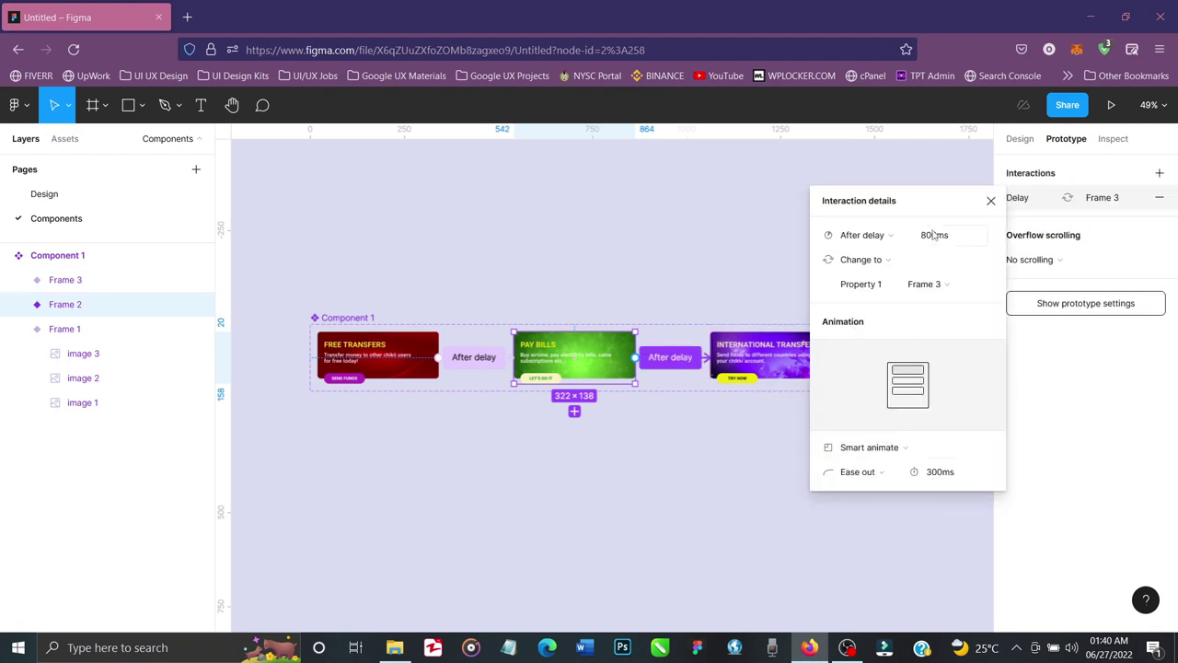
click(934, 235)
text(3000)
key(Return)
click(990, 201)
Connect the International Transfers variant back to the Free Transfers variant with an After delay trigger of 3000 ms
click(828, 357)
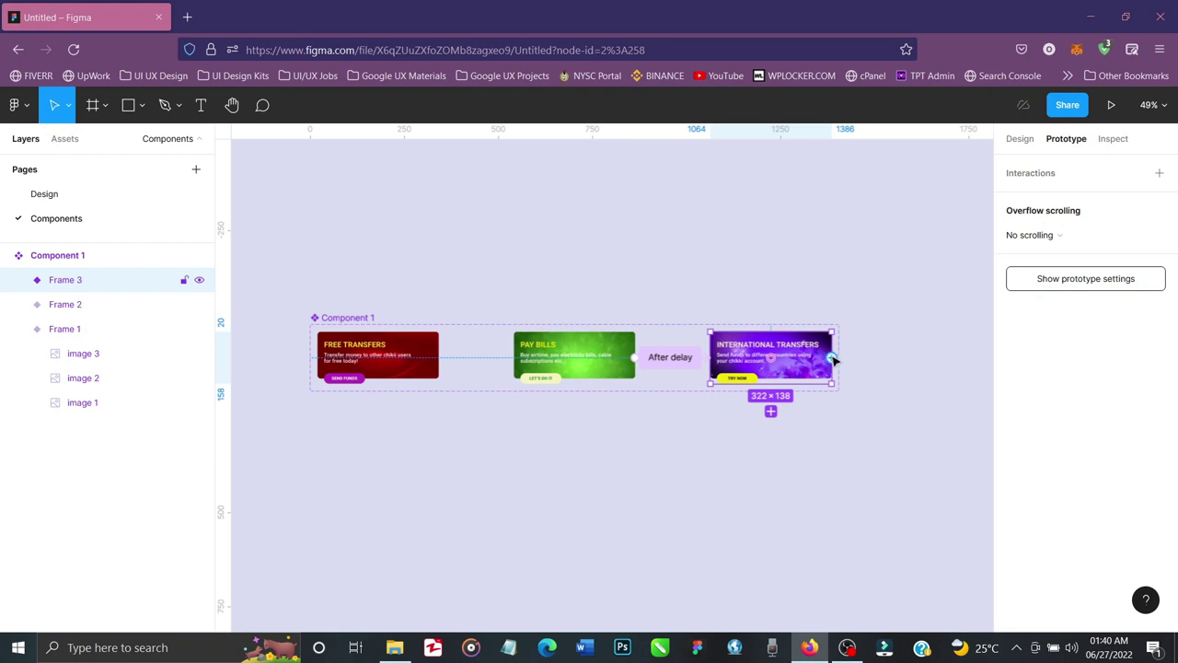
drag(834, 361, 427, 348)
click(856, 243)
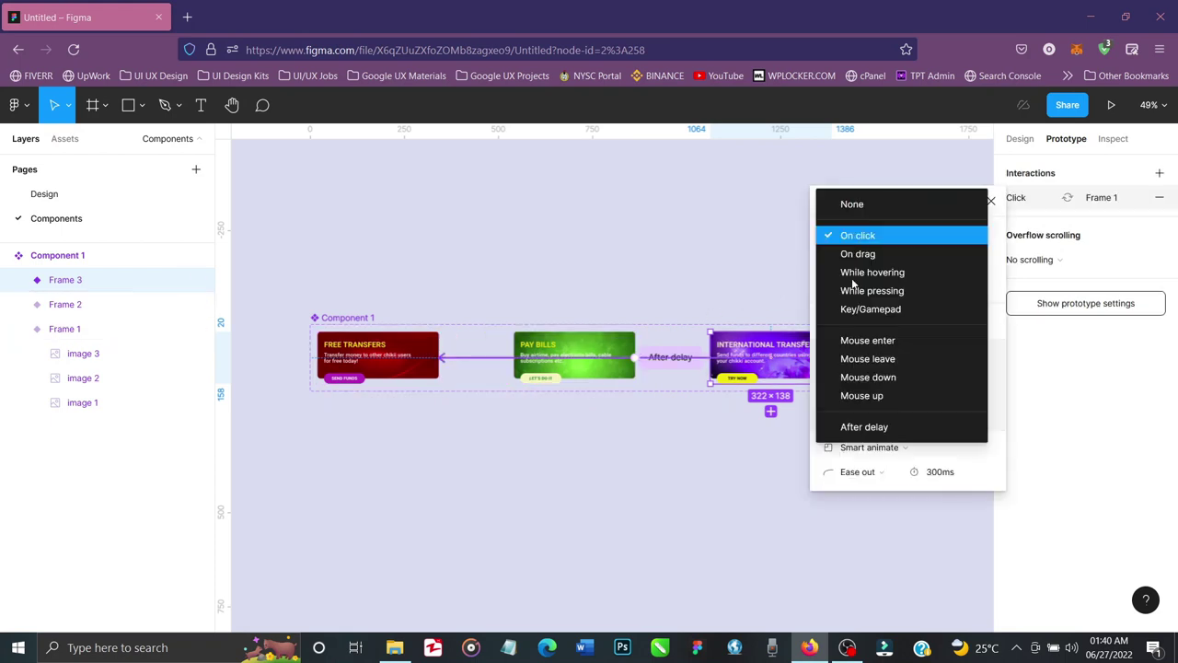
click(871, 428)
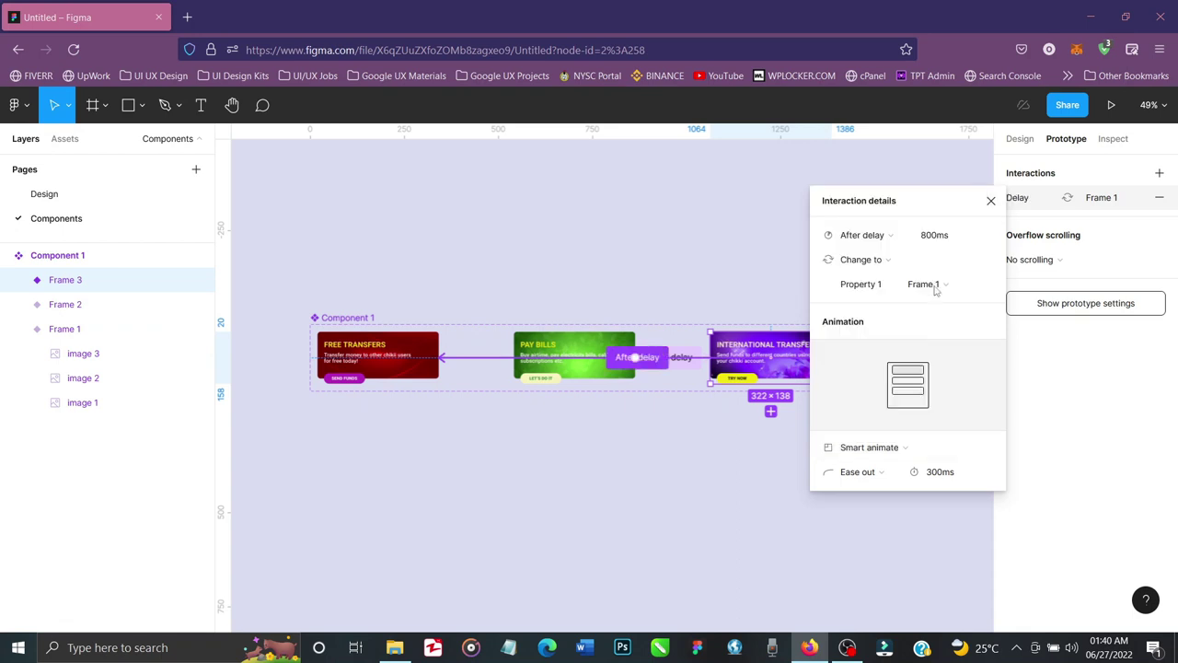
click(942, 245)
text(3000)
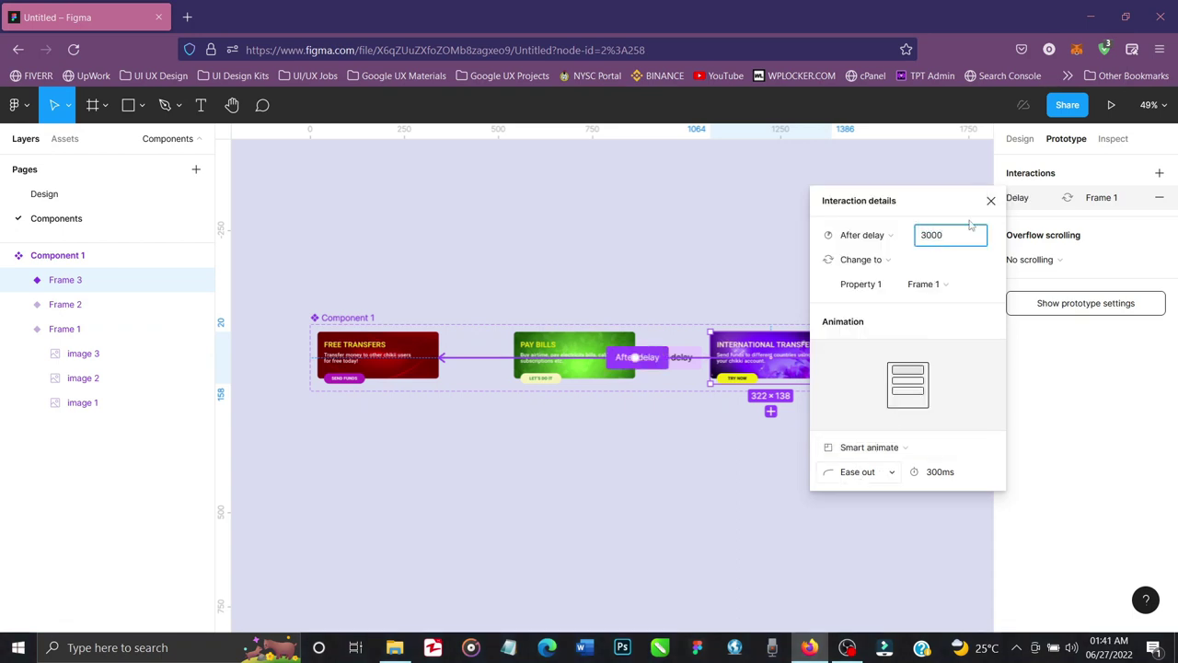
key(Return)
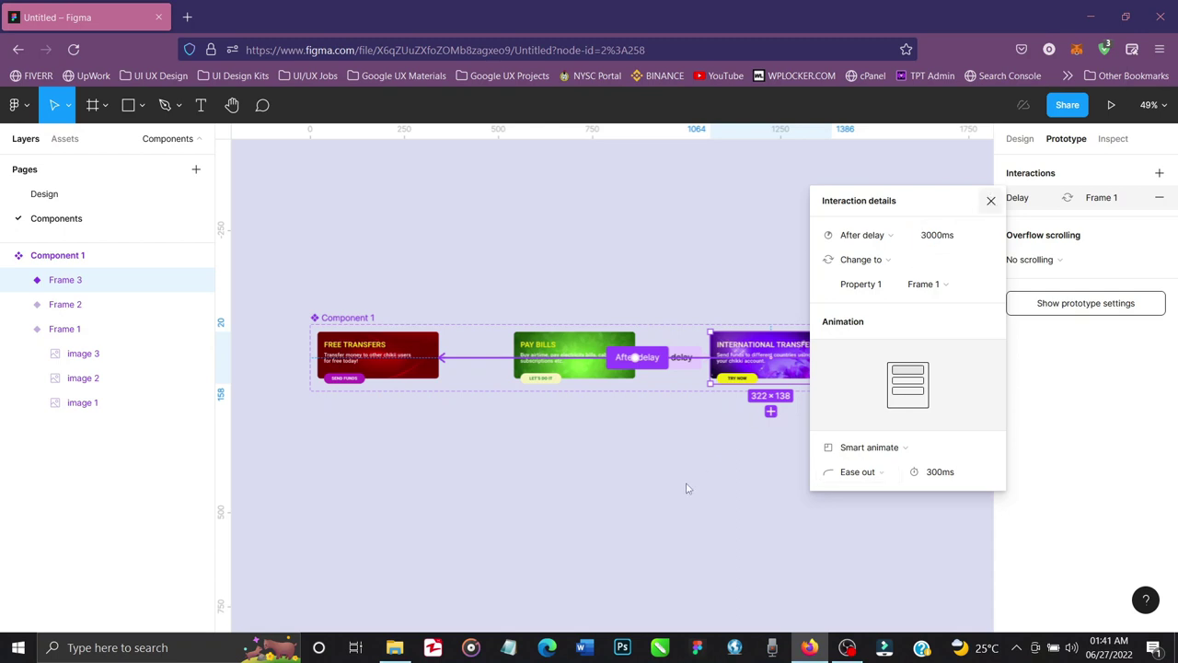
key(Escape)
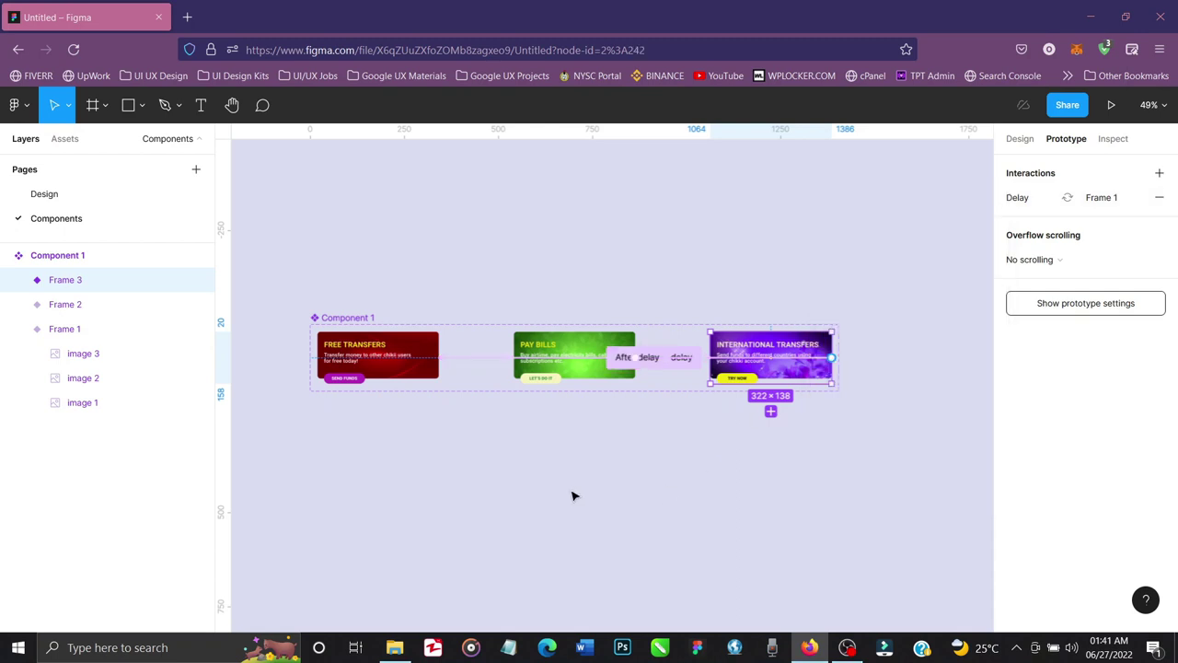
click(572, 496)
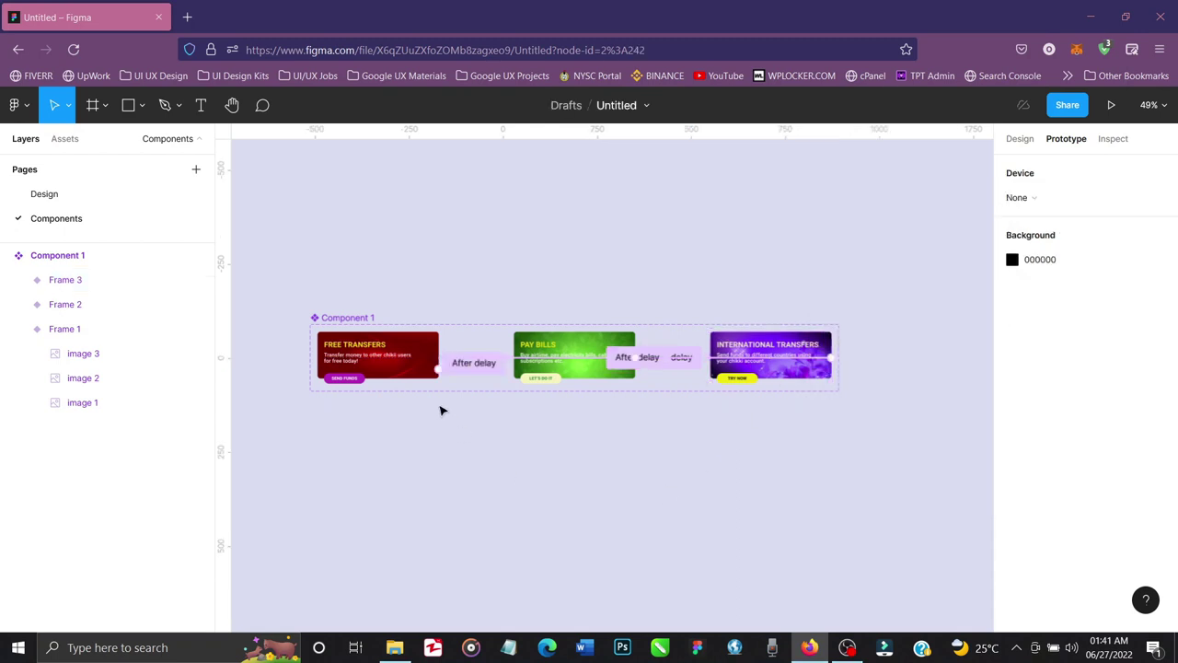
Rename the banner component set as carousel
double_click(361, 318)
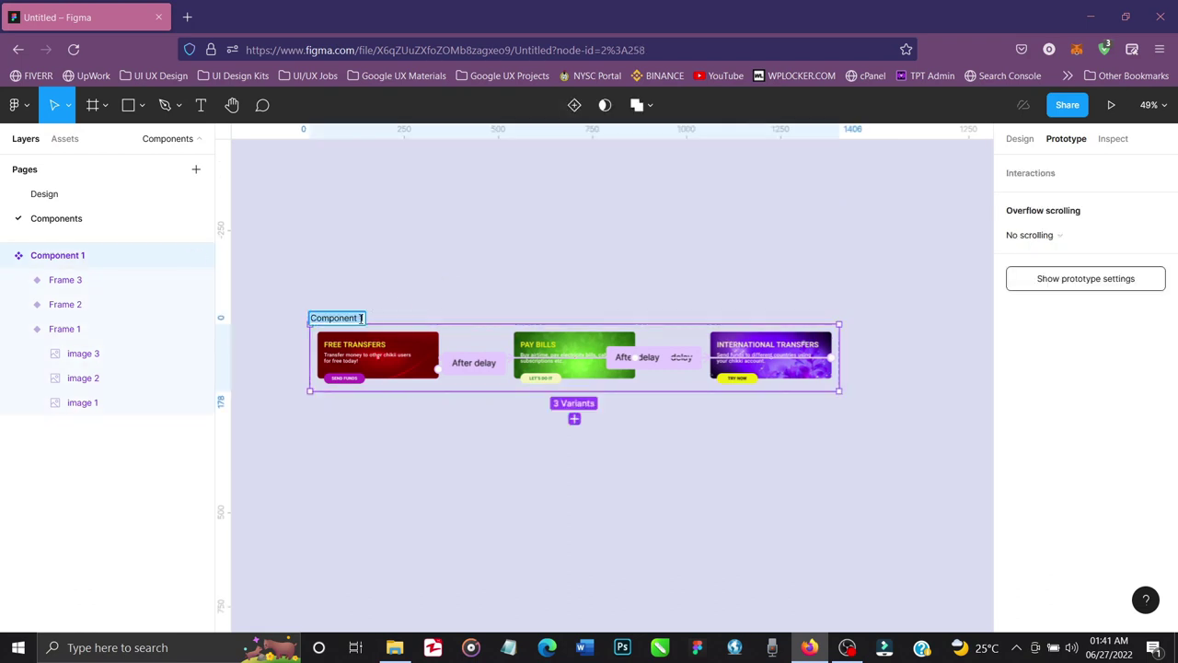
text(C)
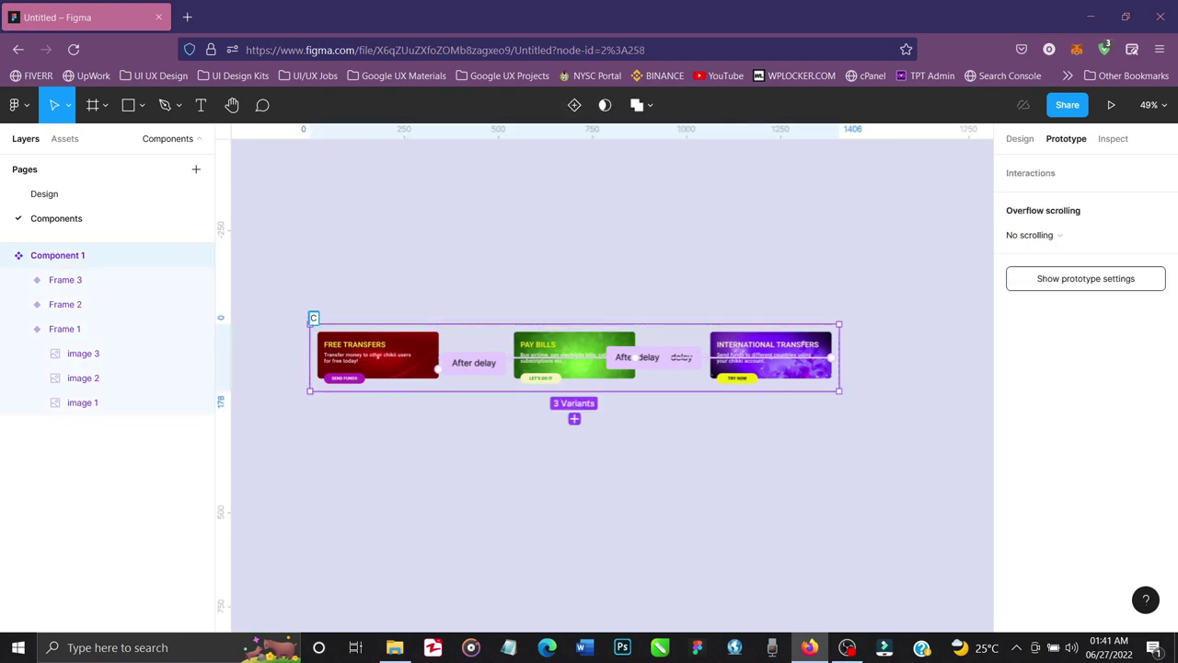
text(arousel)
key(Return)
click(470, 446)
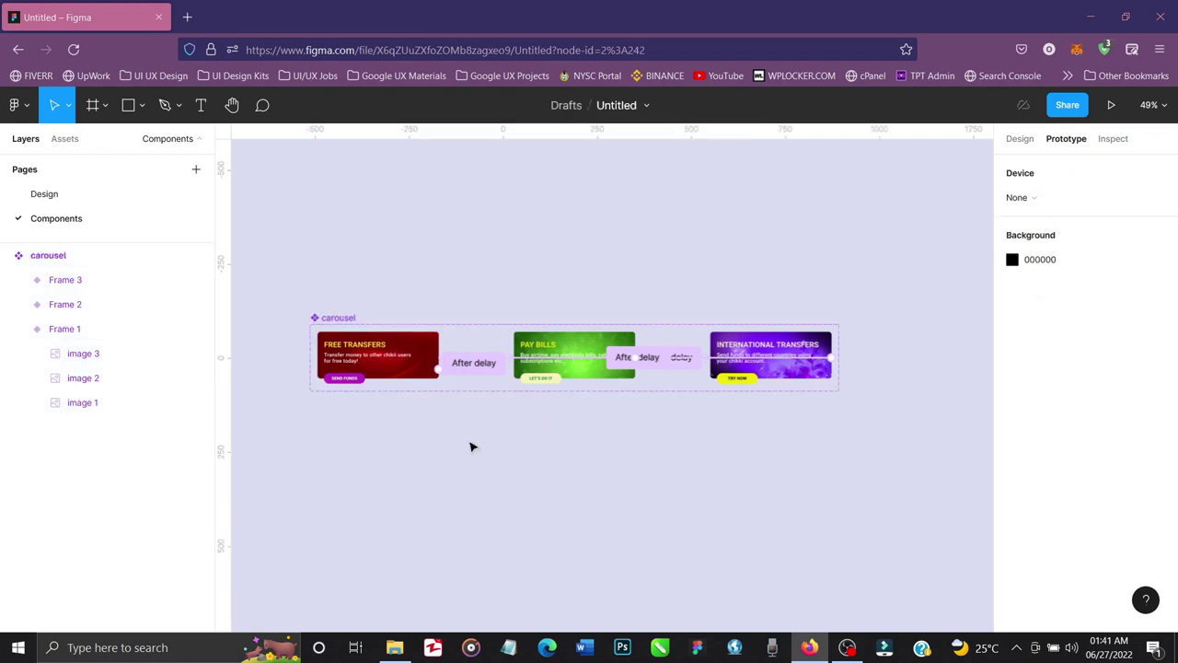
Draw a small 8 by 8 circle with the Ellipse tool in the empty canvas area below the carousel component set
click(1015, 141)
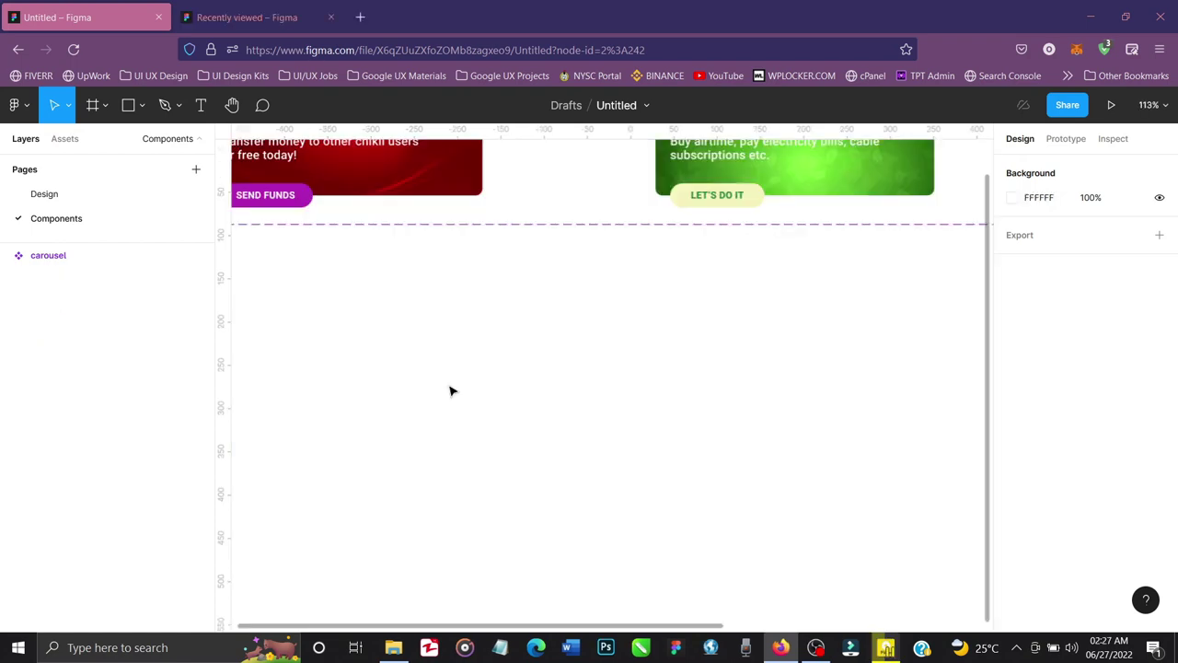
click(141, 105)
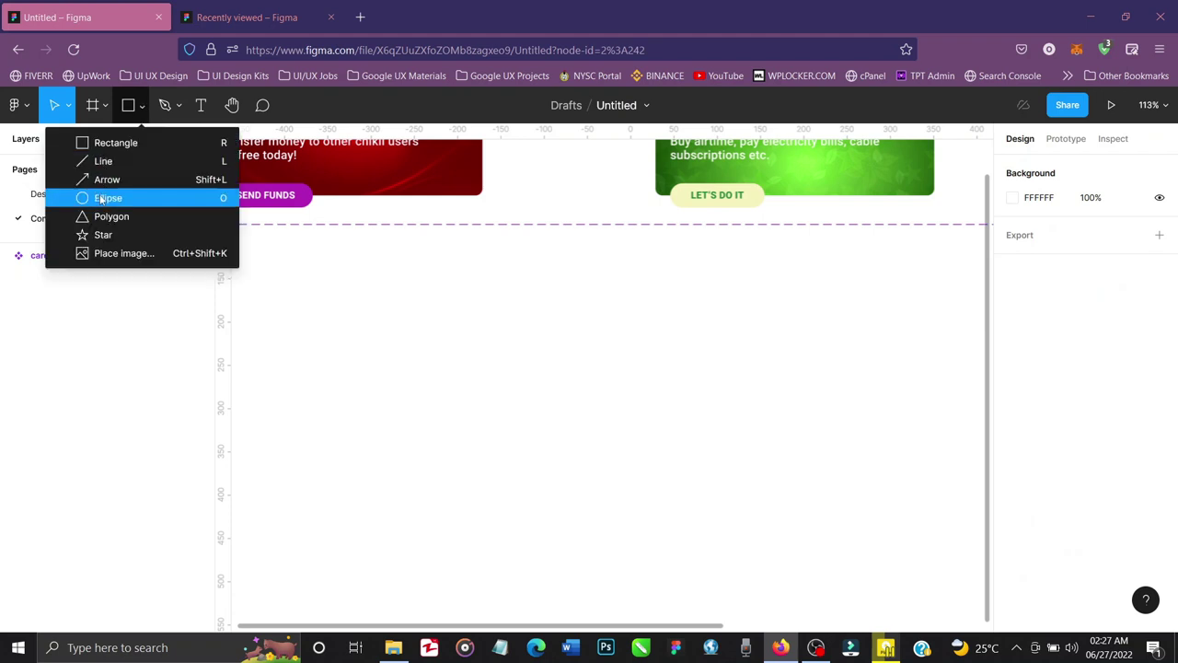
click(214, 197)
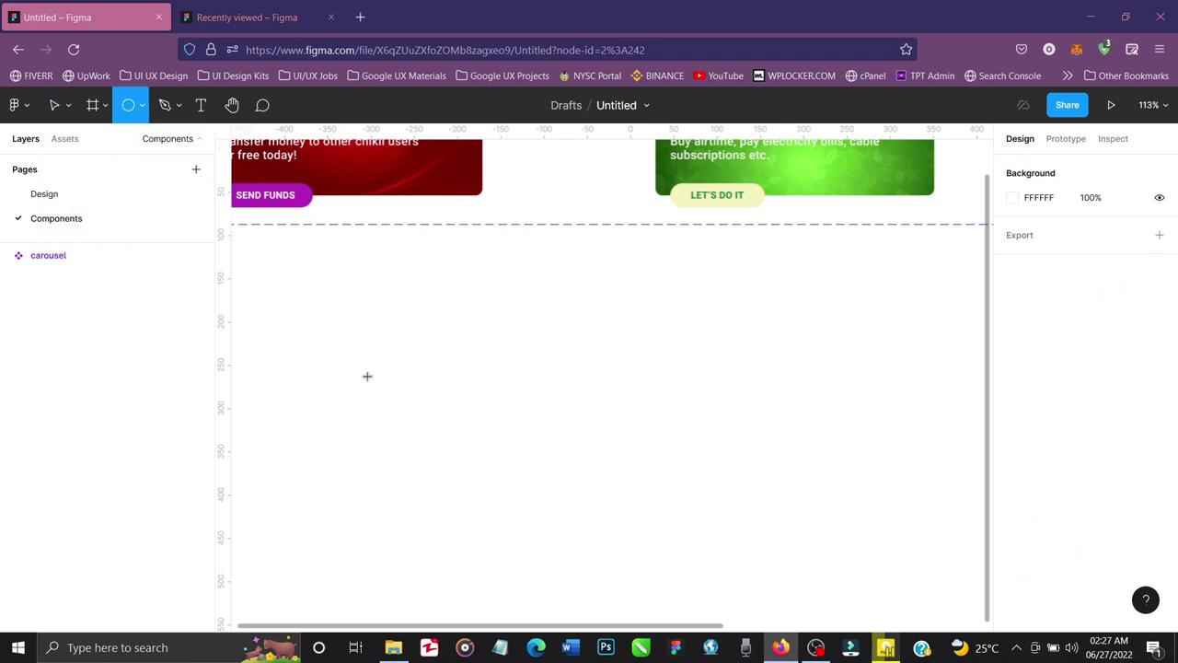
drag(369, 379, 378, 386)
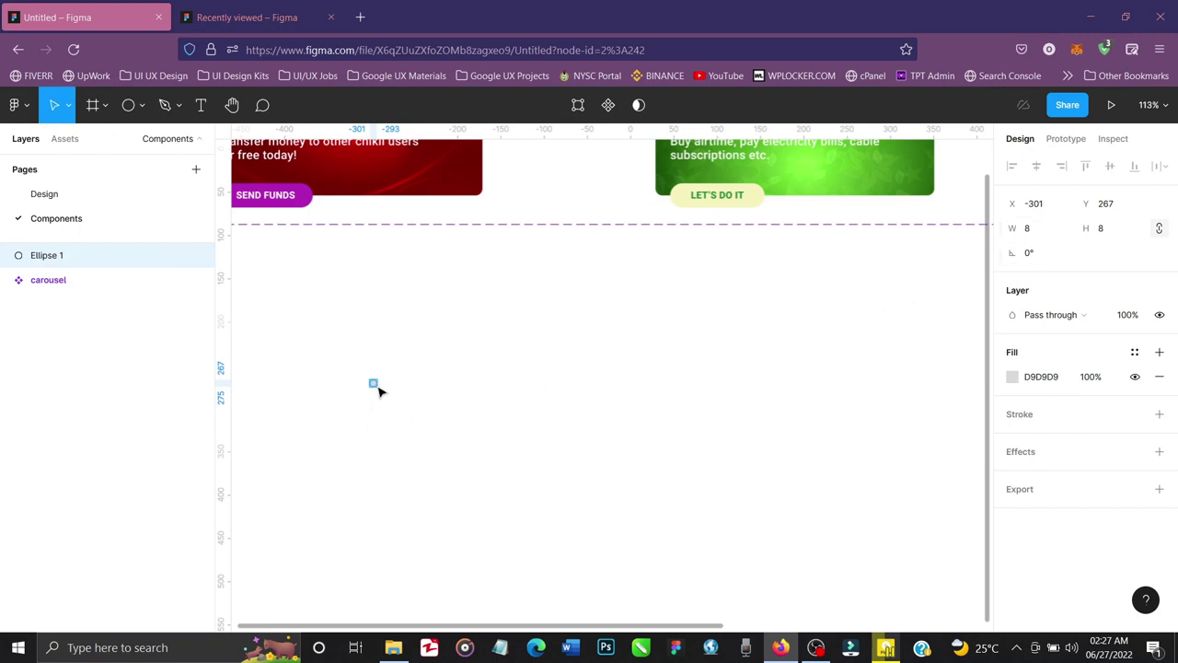
click(442, 398)
drag(406, 349, 349, 440)
Change the small circle's fill to the darker grey AEABAB
click(1012, 376)
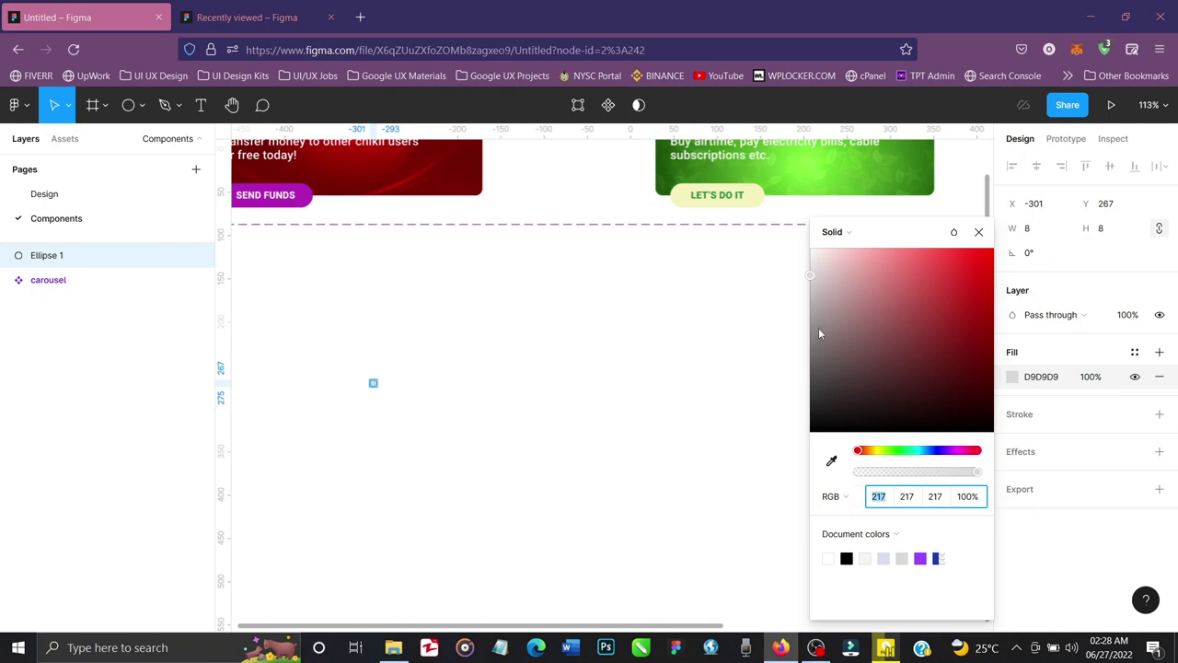
drag(818, 327, 814, 310)
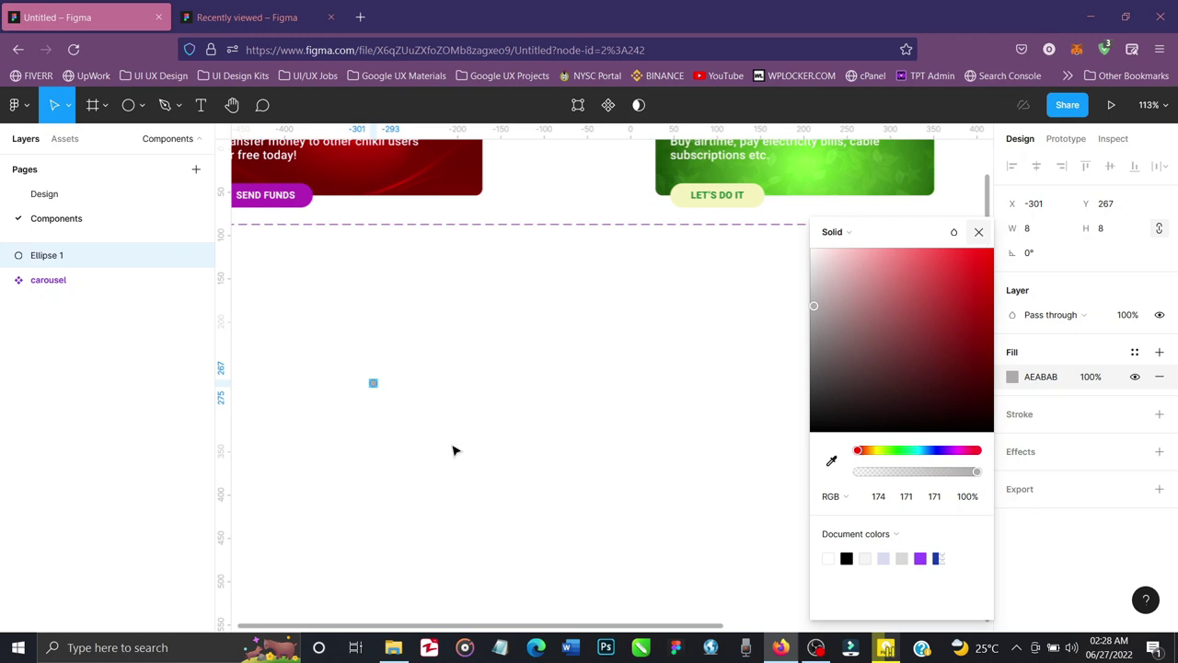
key(Escape)
click(420, 419)
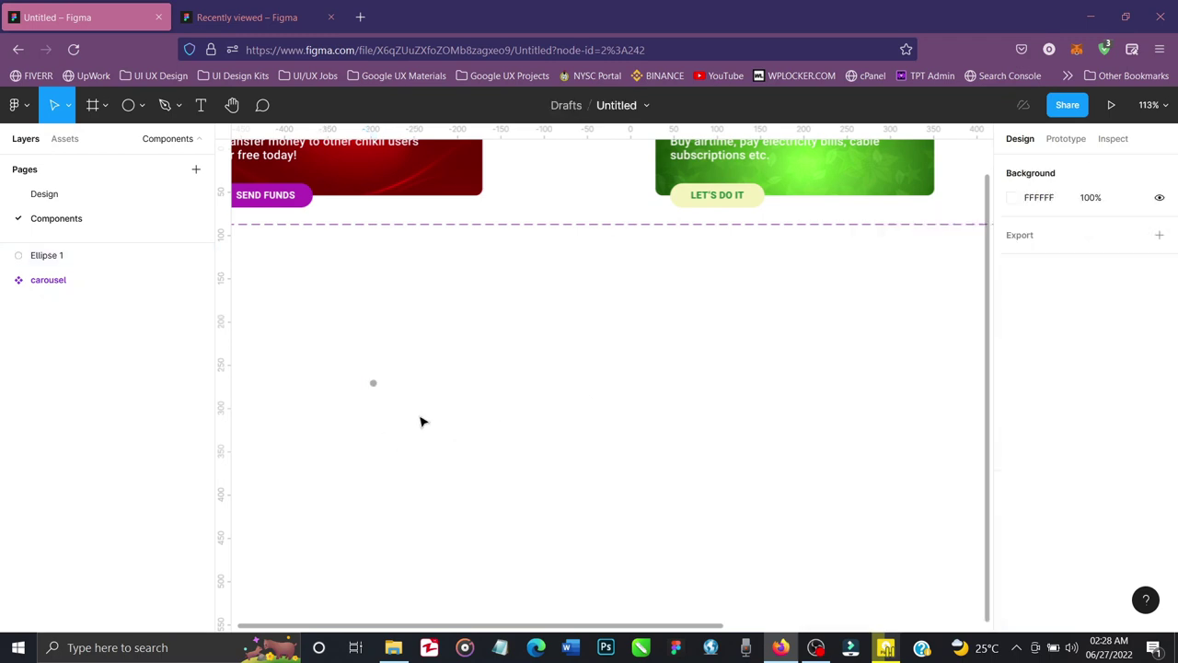
Duplicate the grey dot twice into a row of three spaced 15 apart, and wrap the row in a horizontal auto layout frame
drag(396, 359, 354, 421)
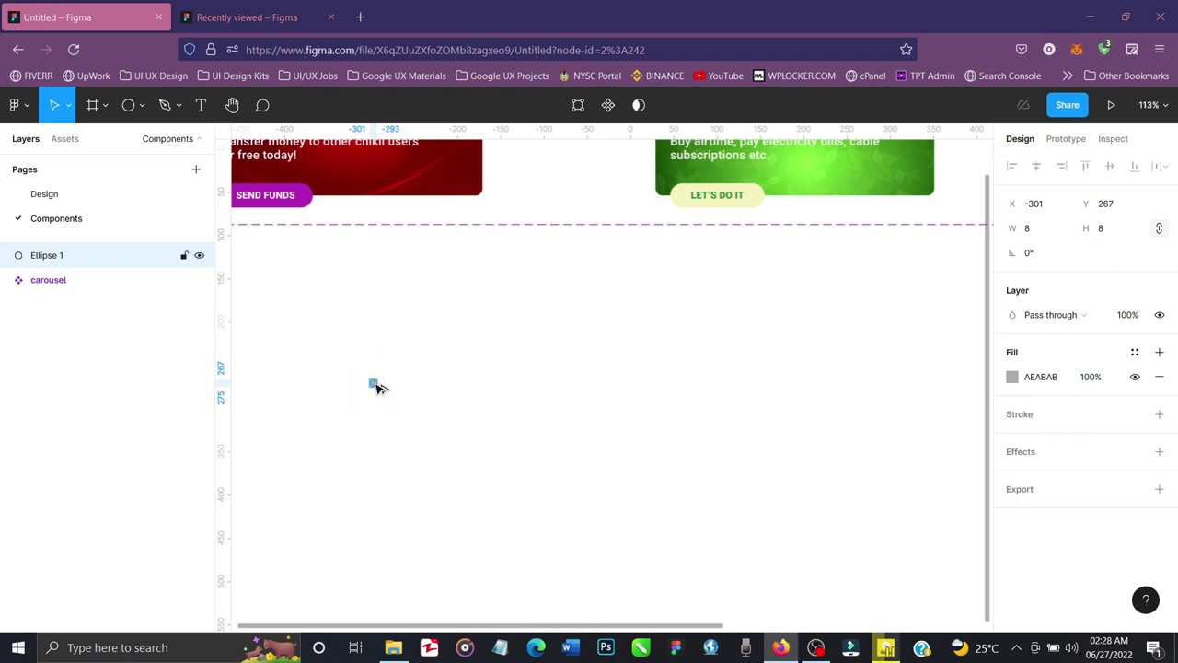
drag(377, 388, 398, 388)
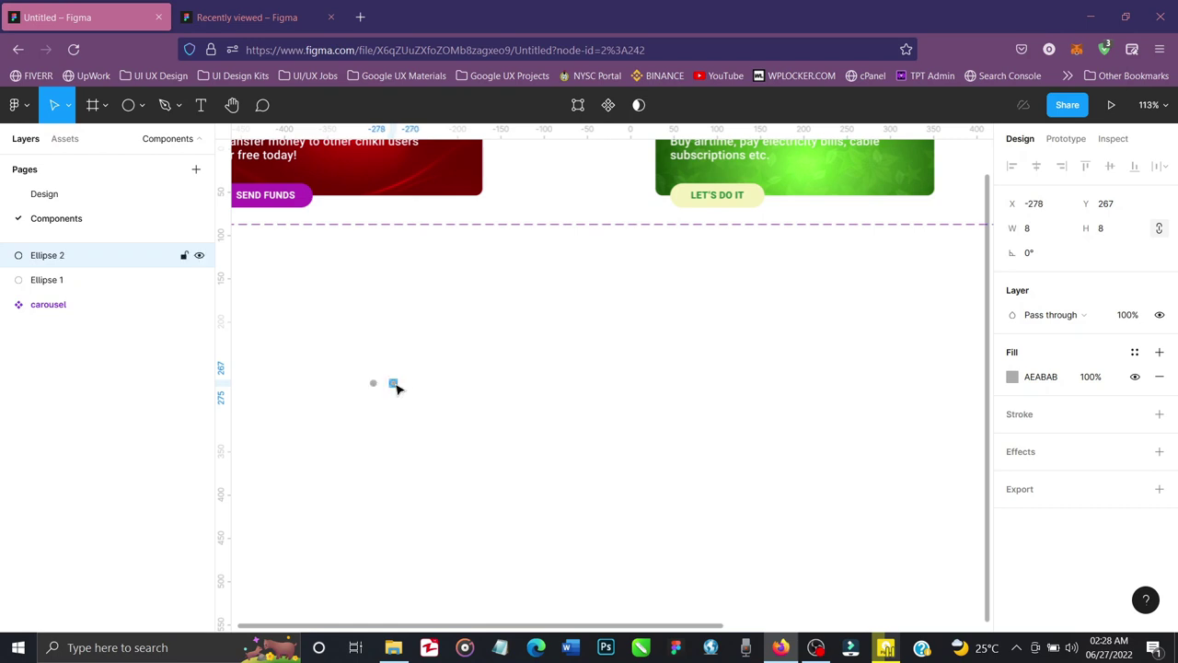
key(ctrl+d)
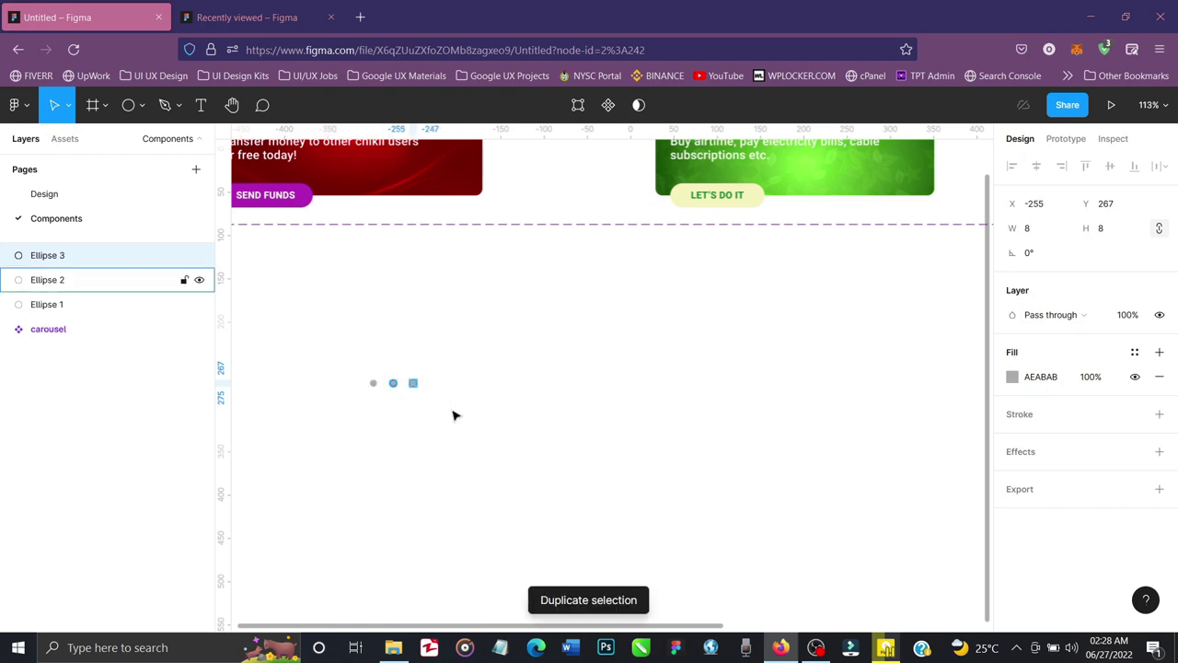
click(458, 416)
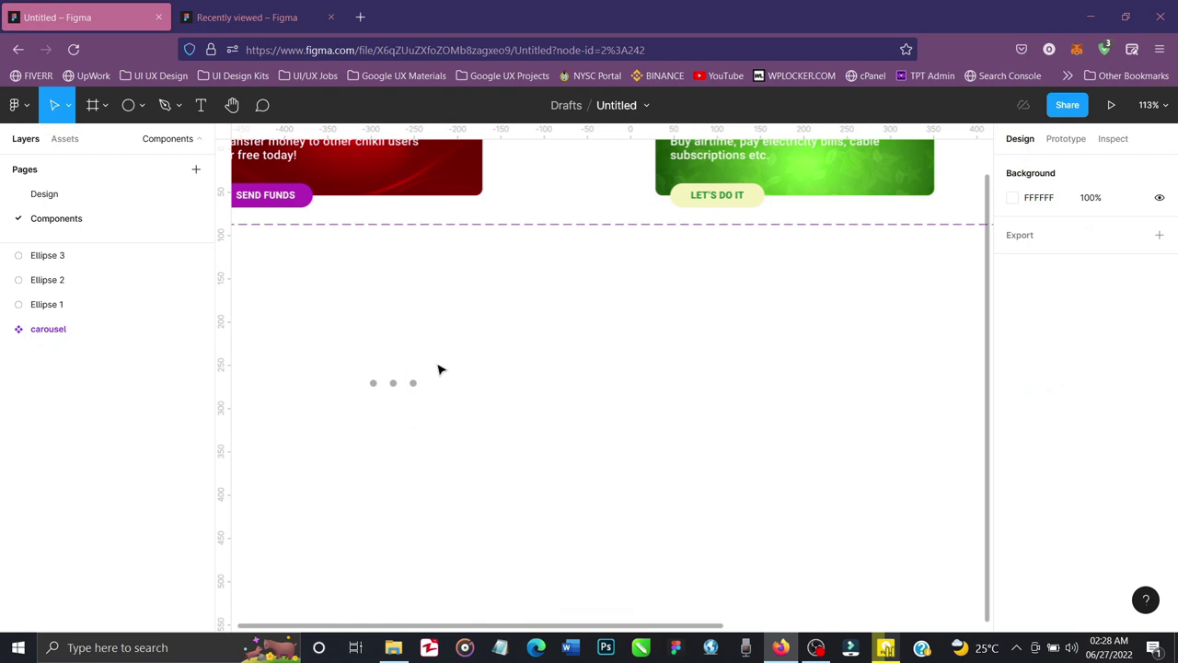
drag(438, 365, 340, 414)
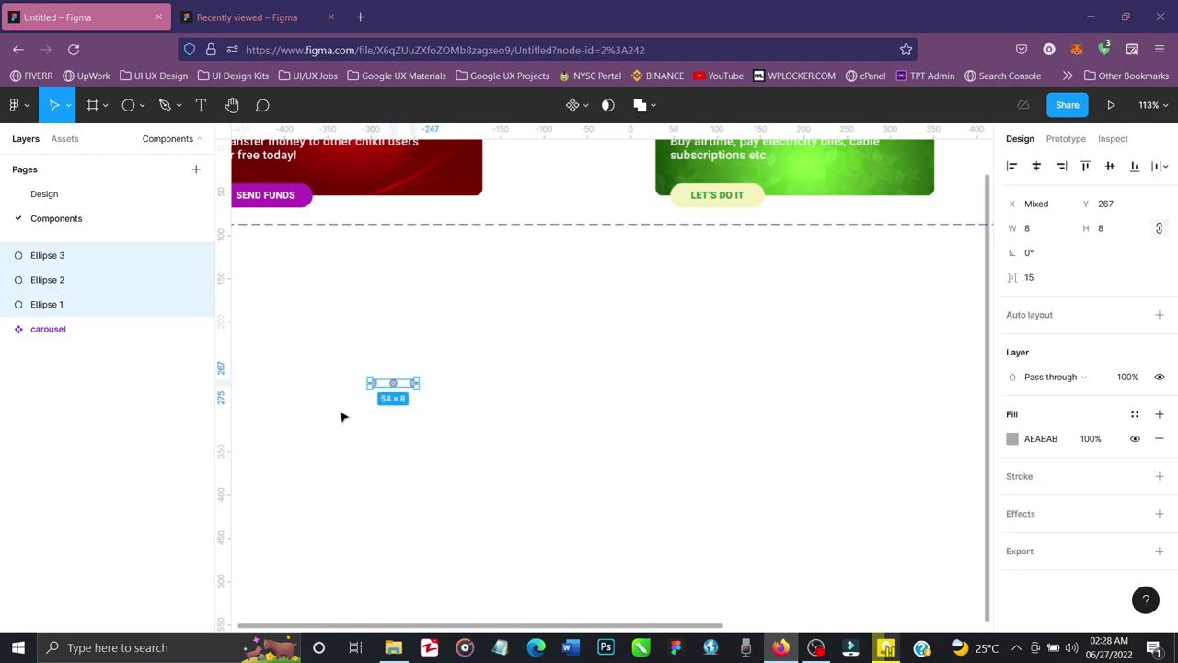
key(shift+a)
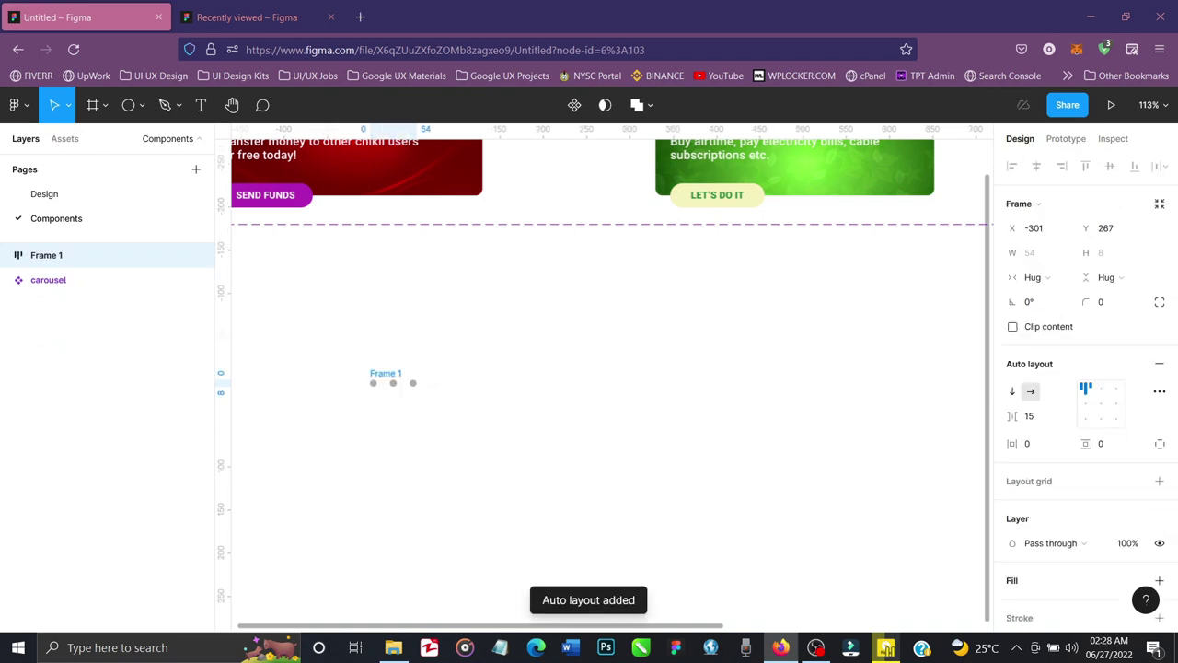
Change the fill of the first dot in the three-dot frame to purple 7F31E4
click(7, 256)
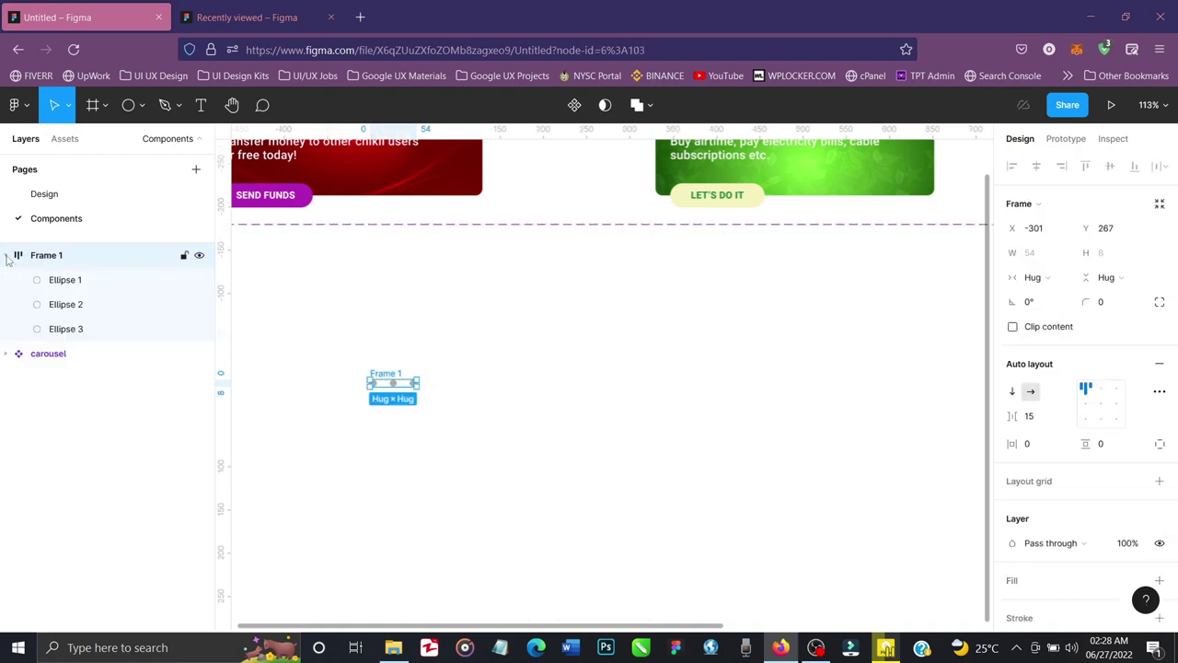
click(81, 282)
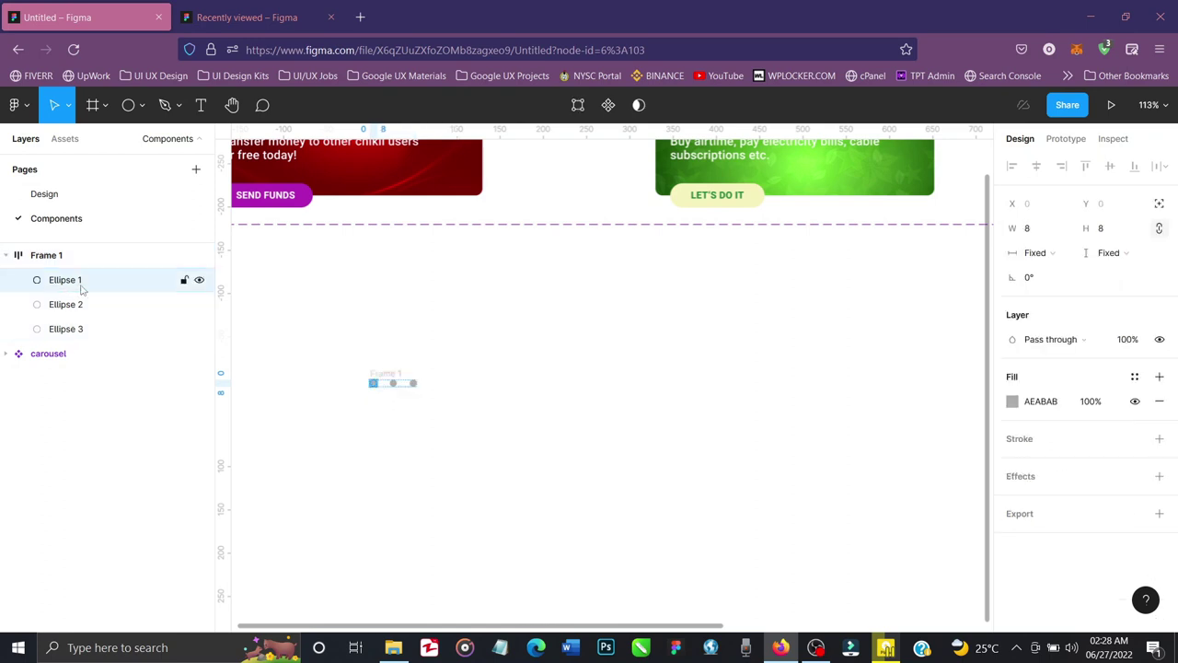
click(1013, 403)
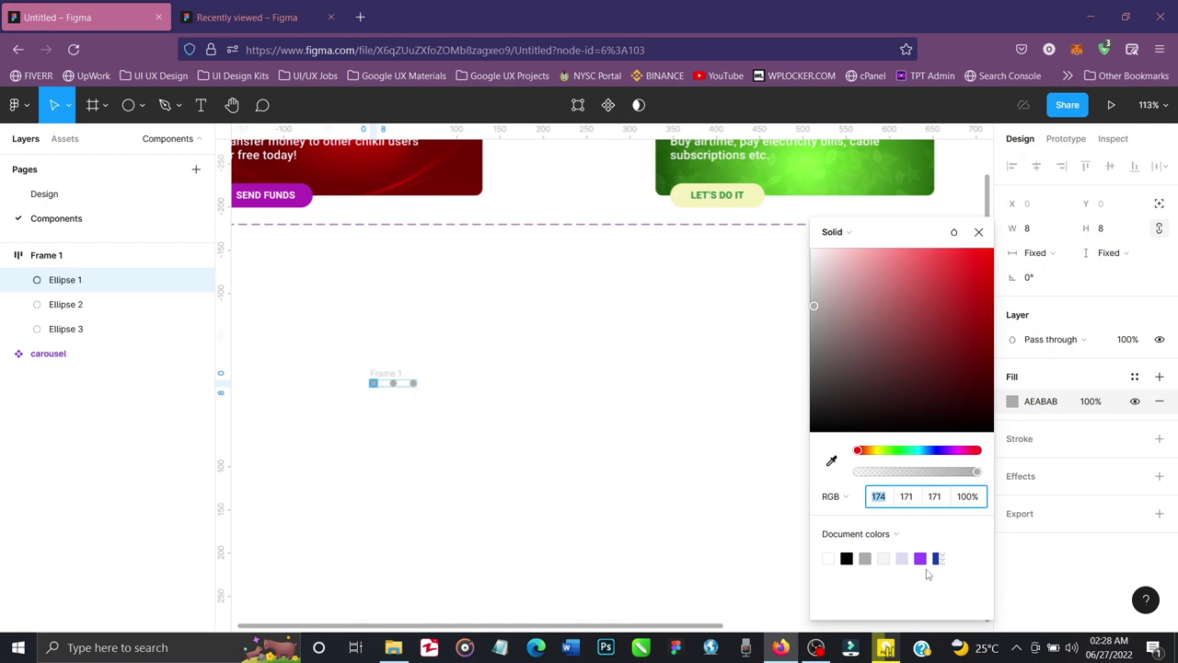
click(921, 559)
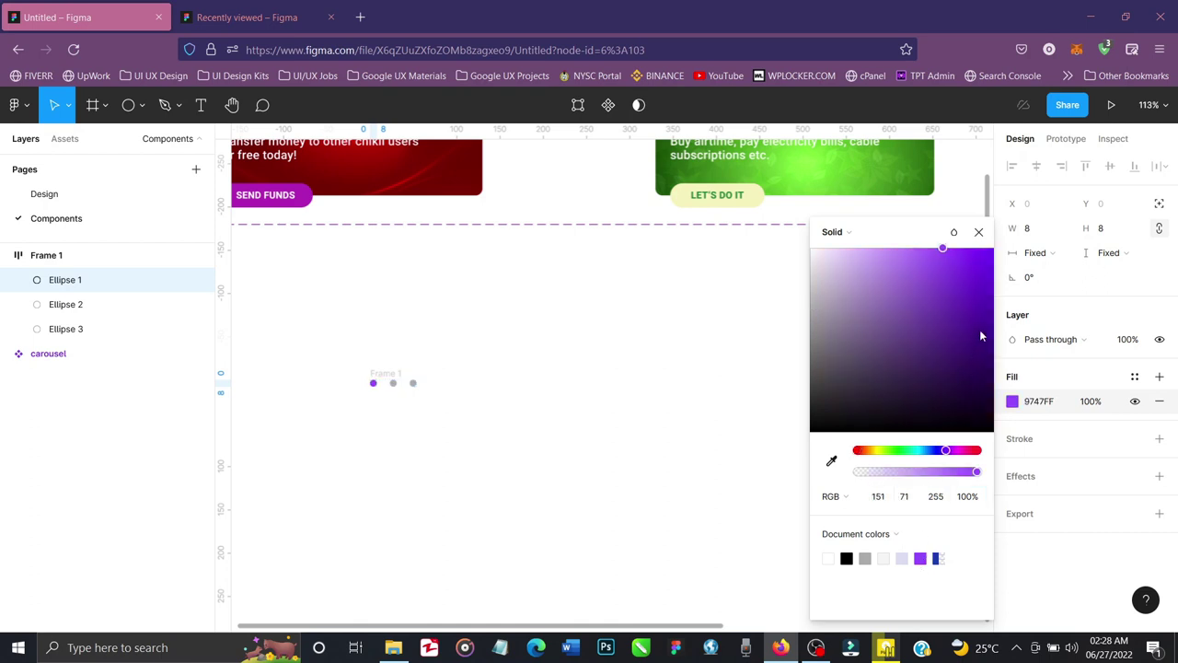
click(955, 267)
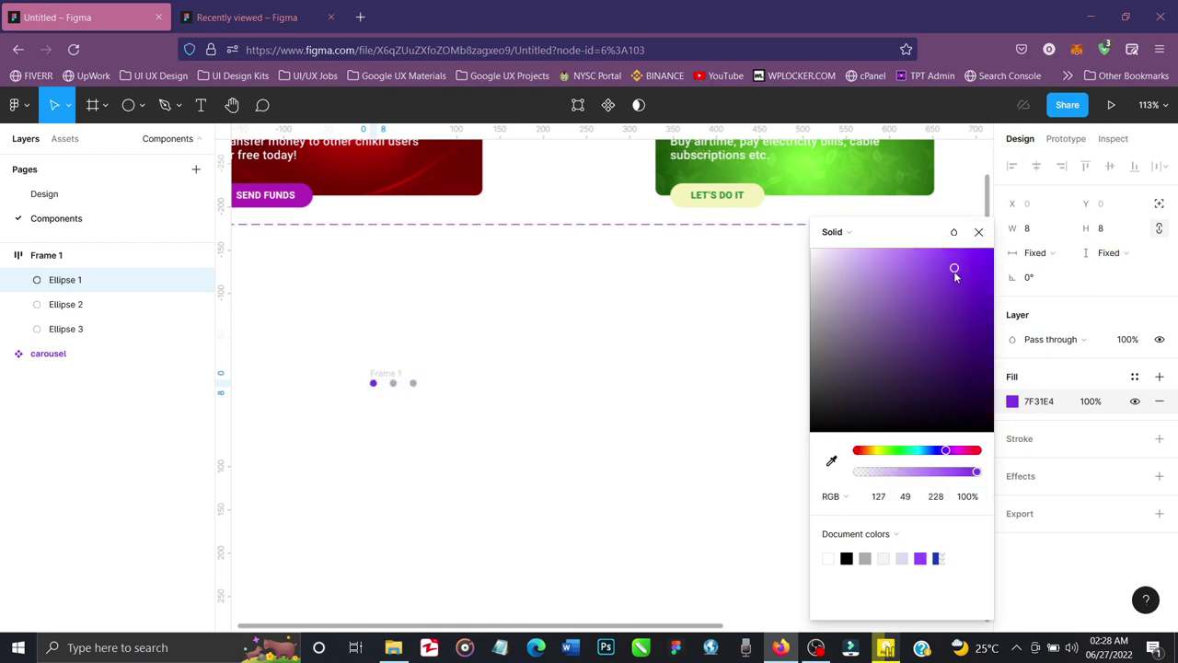
click(979, 232)
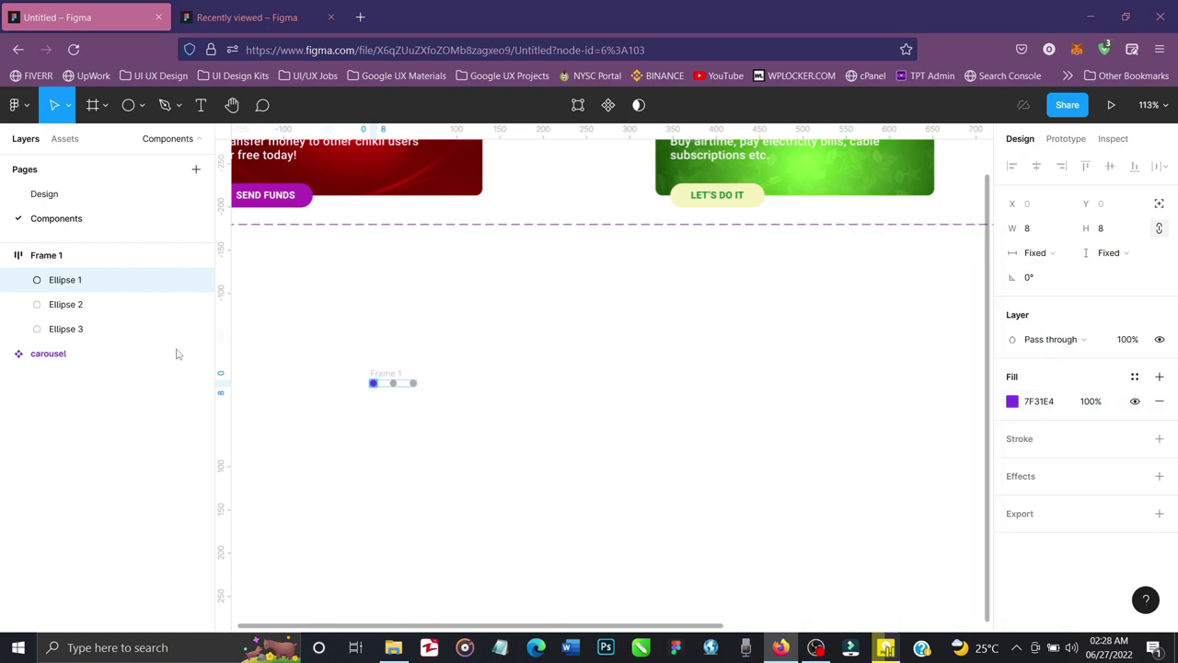
Duplicate the three-dot frame twice into a horizontal row with gaps of about 38 between the frames
click(63, 255)
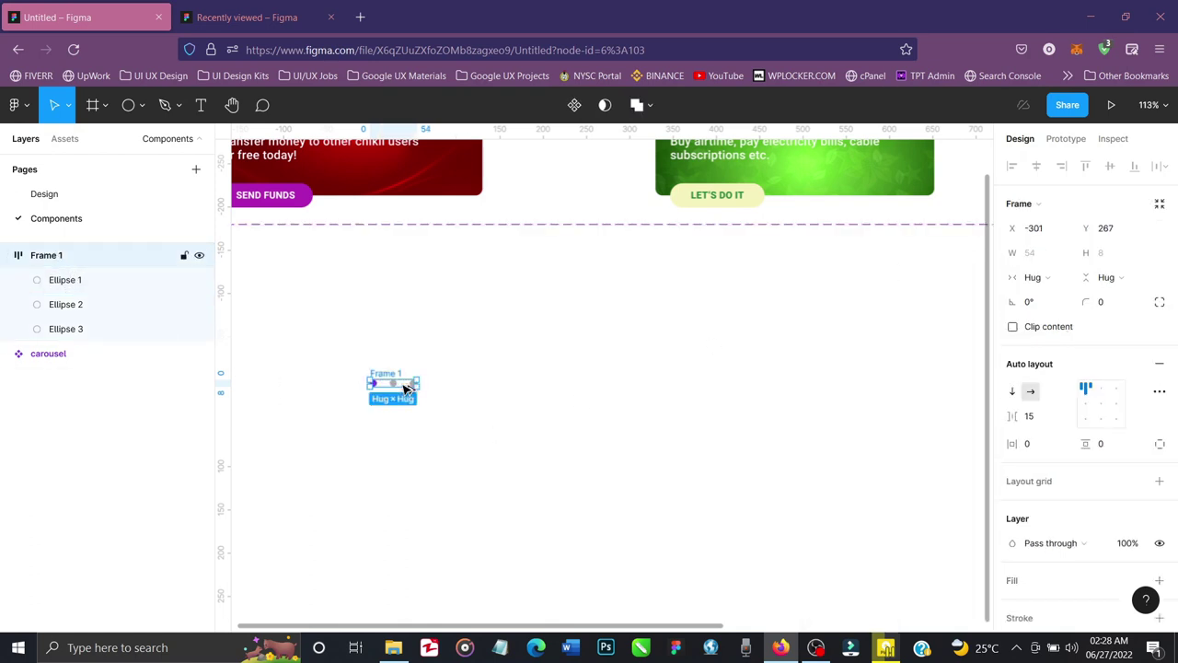
alt+drag(405, 386, 486, 388)
key(ctrl+d)
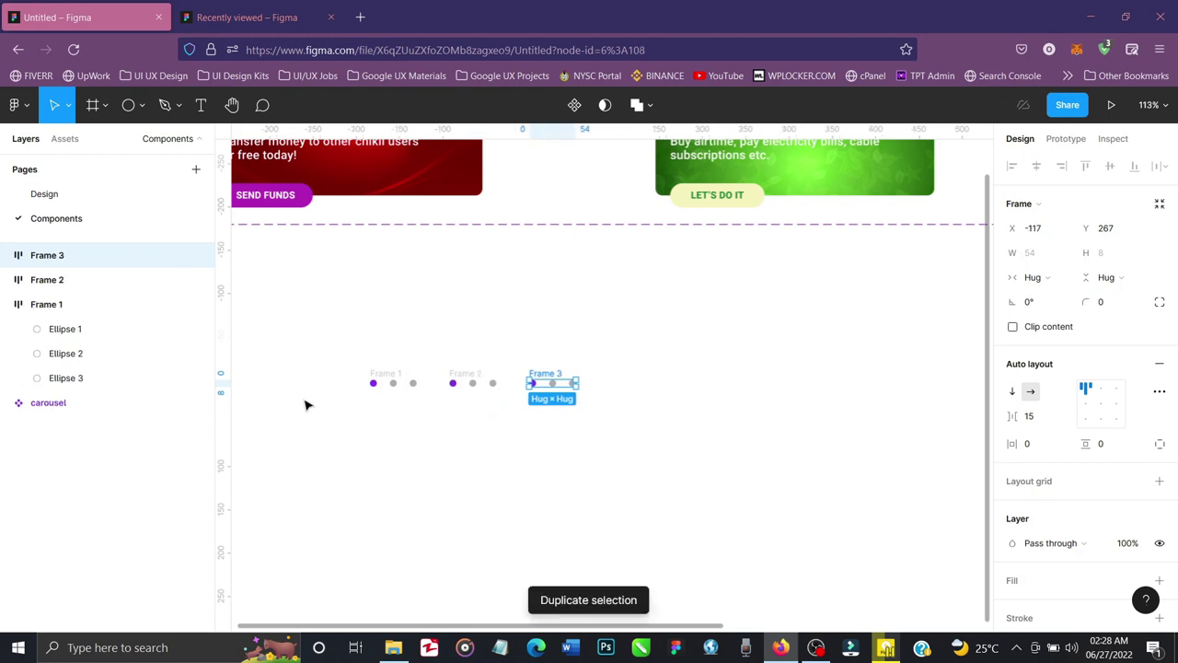
Reorder the dots in Frame 2 so the purple dot sits in the middle position
shift+click(35, 282)
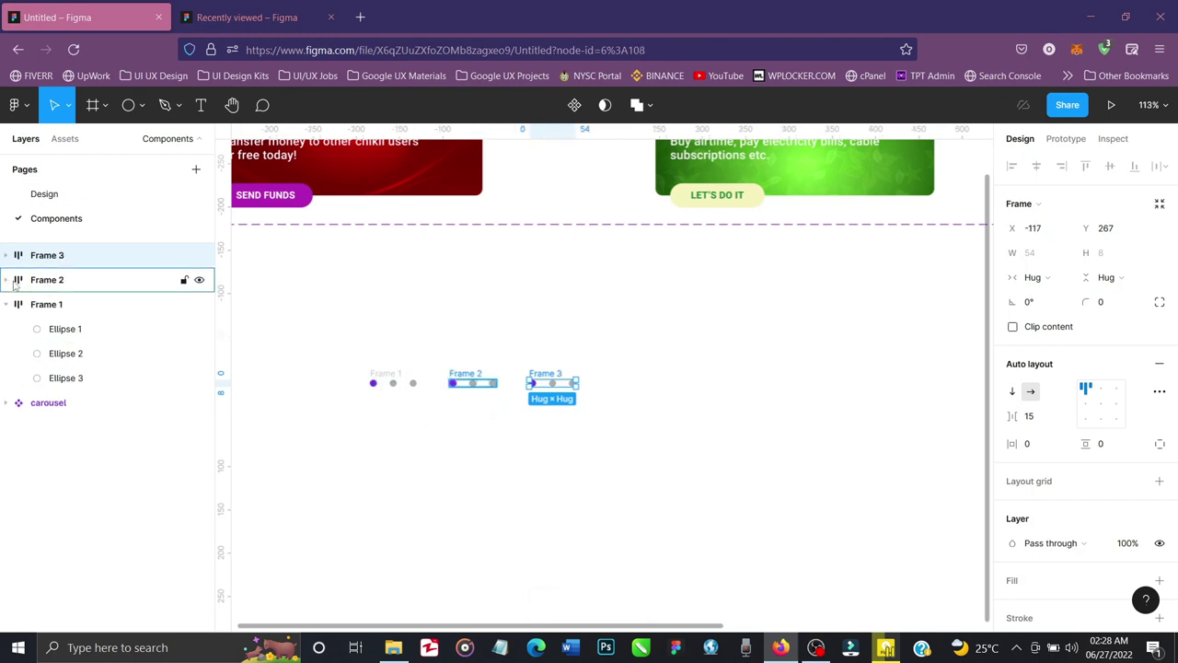
click(7, 280)
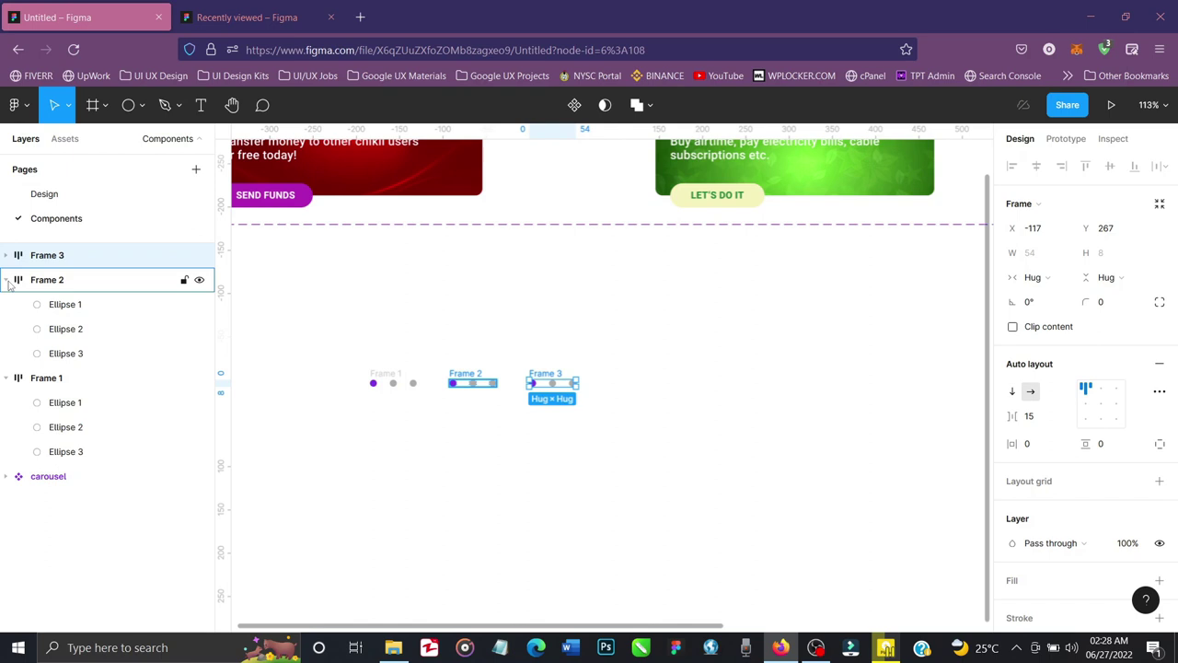
click(76, 310)
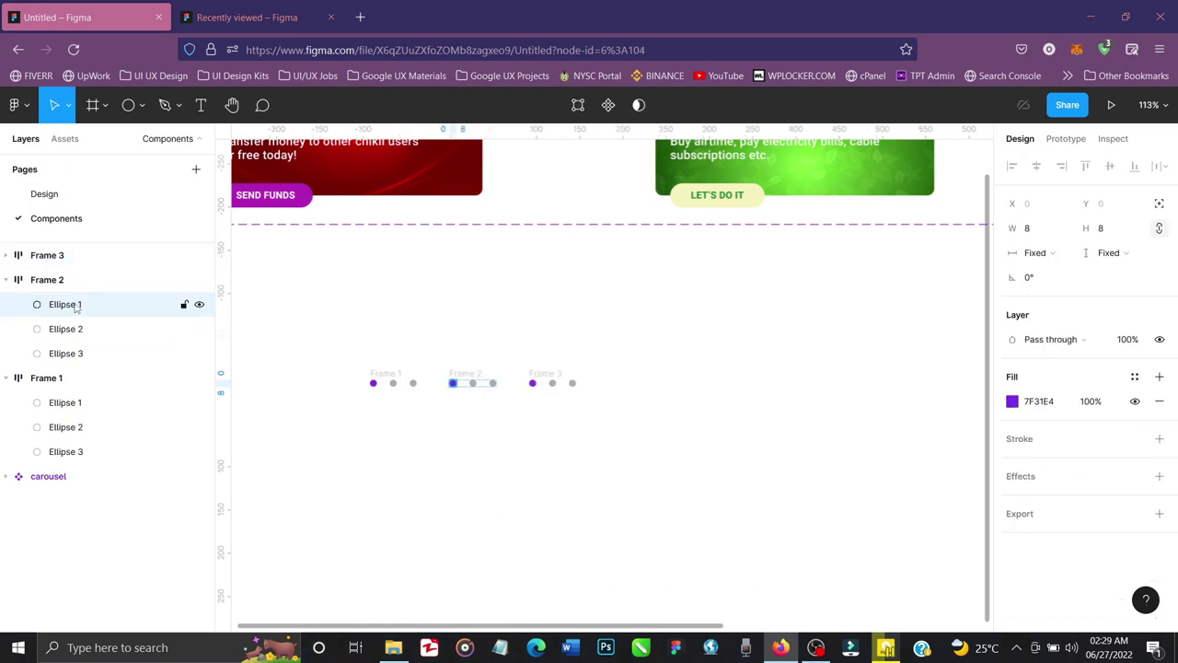
key(Right)
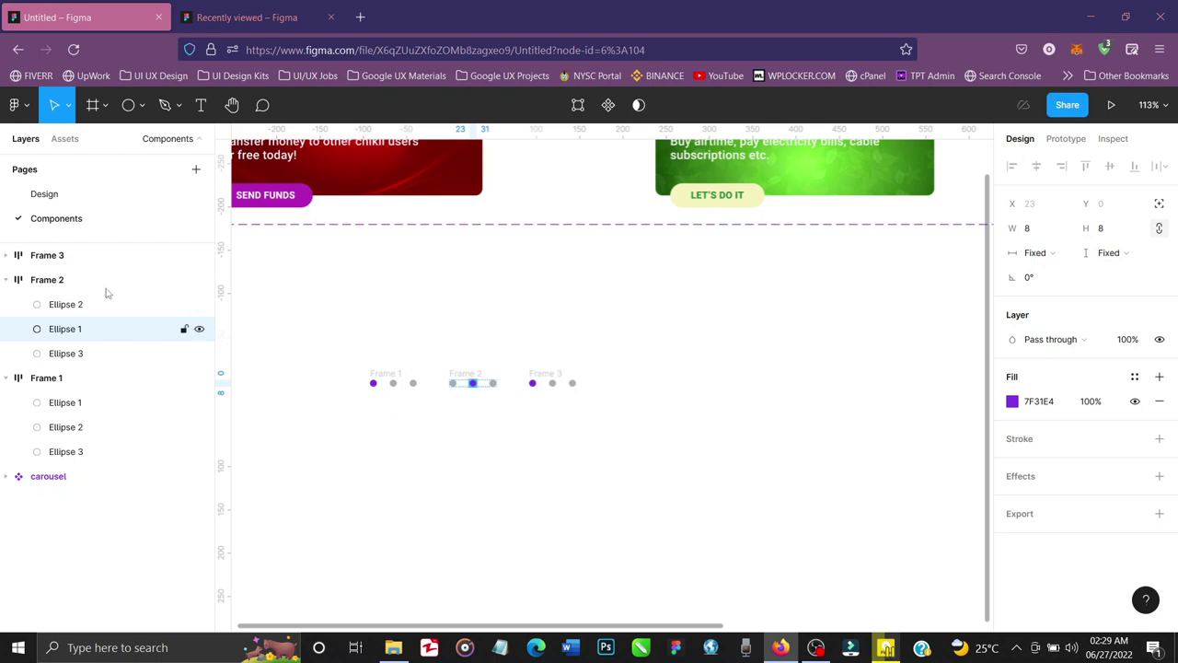
Reorder the dots in Frame 3 so the purple dot sits in the last position
click(7, 257)
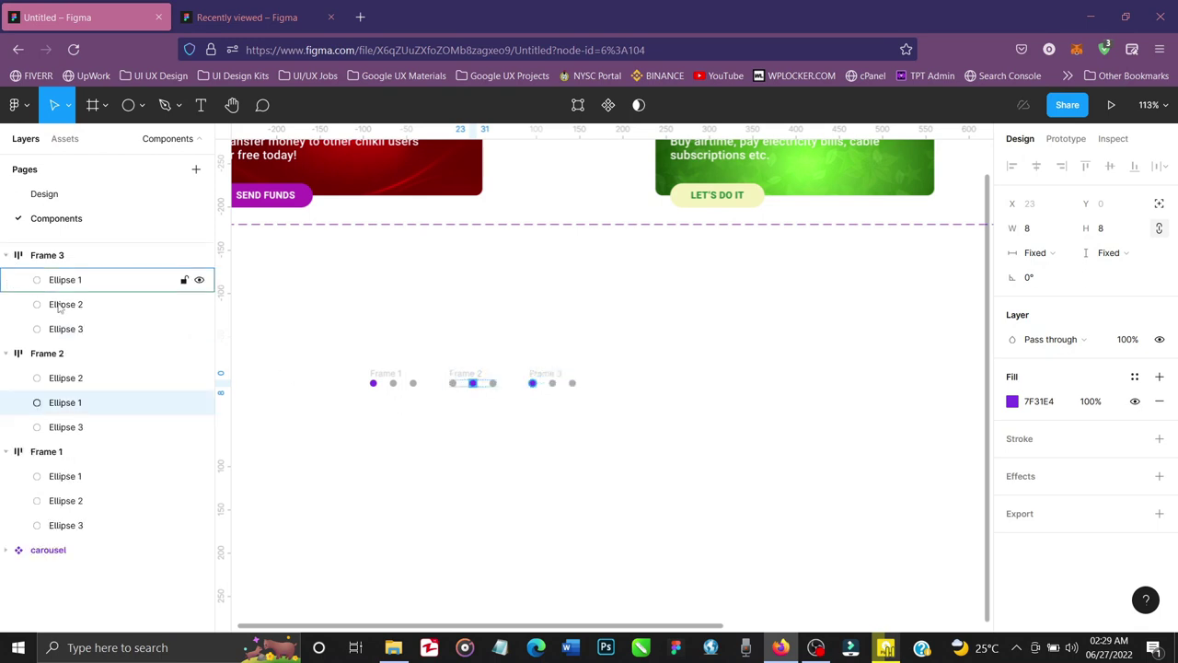
click(92, 282)
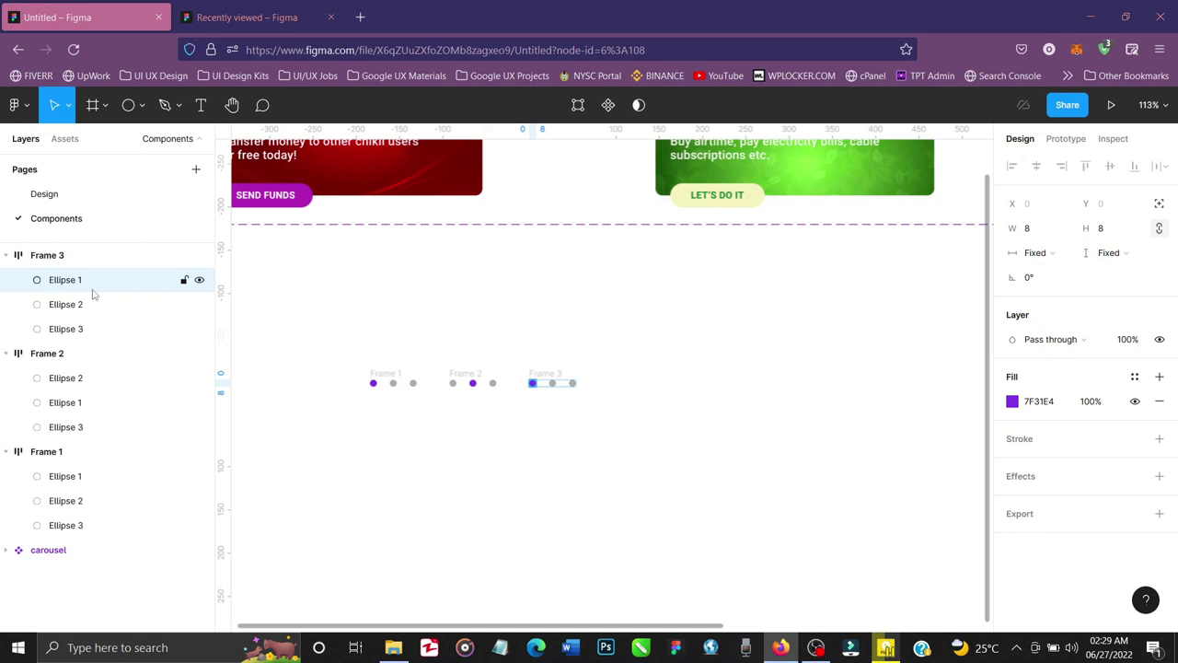
key(Right)
key(Right)
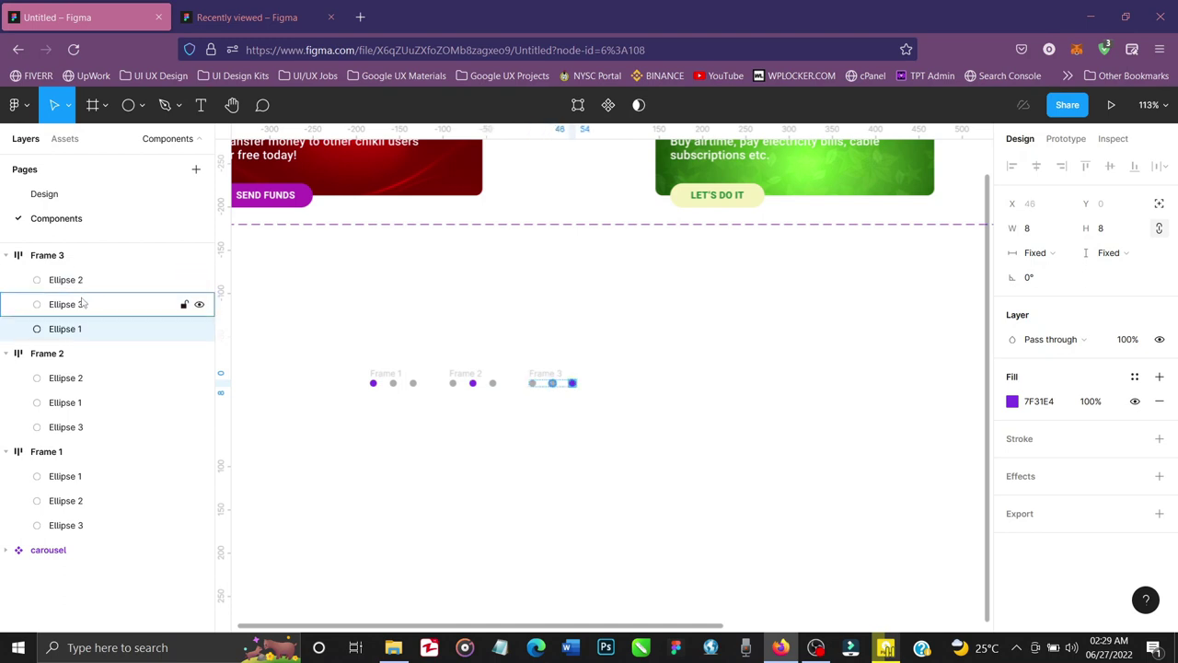
click(81, 304)
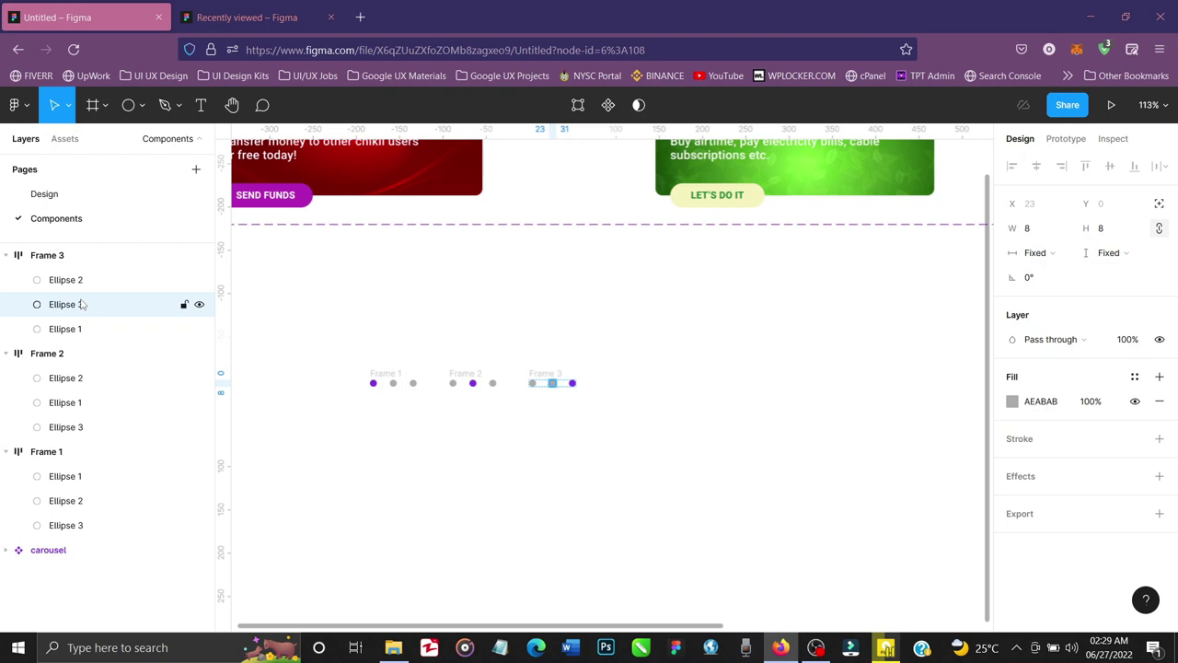
Collapse Frame 3, Frame 2 and Frame 1 in the layer list
click(28, 255)
click(5, 255)
click(7, 281)
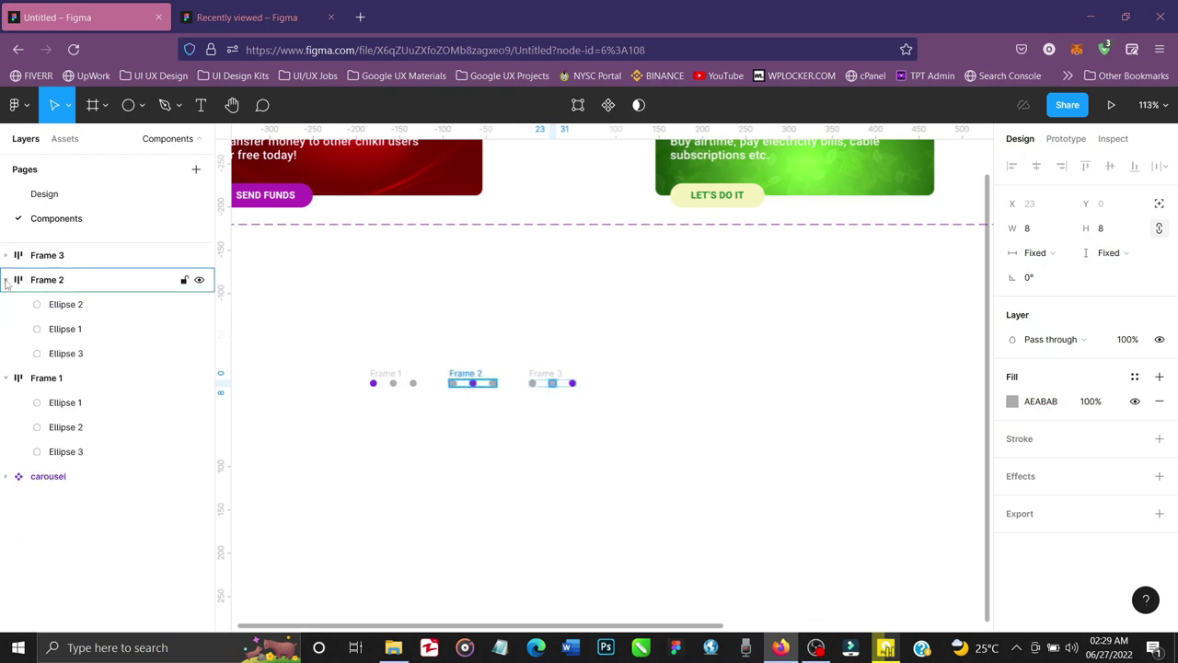
click(5, 279)
click(8, 305)
click(7, 305)
Combine the three dot frames into one component set
click(553, 332)
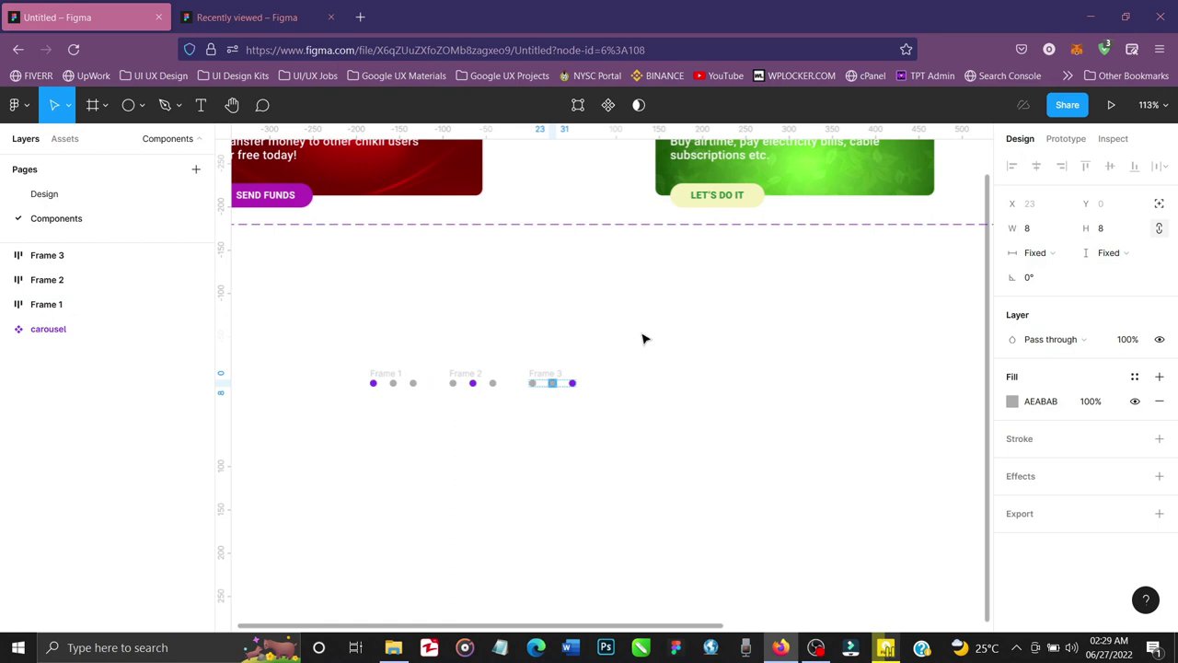
drag(642, 332, 356, 427)
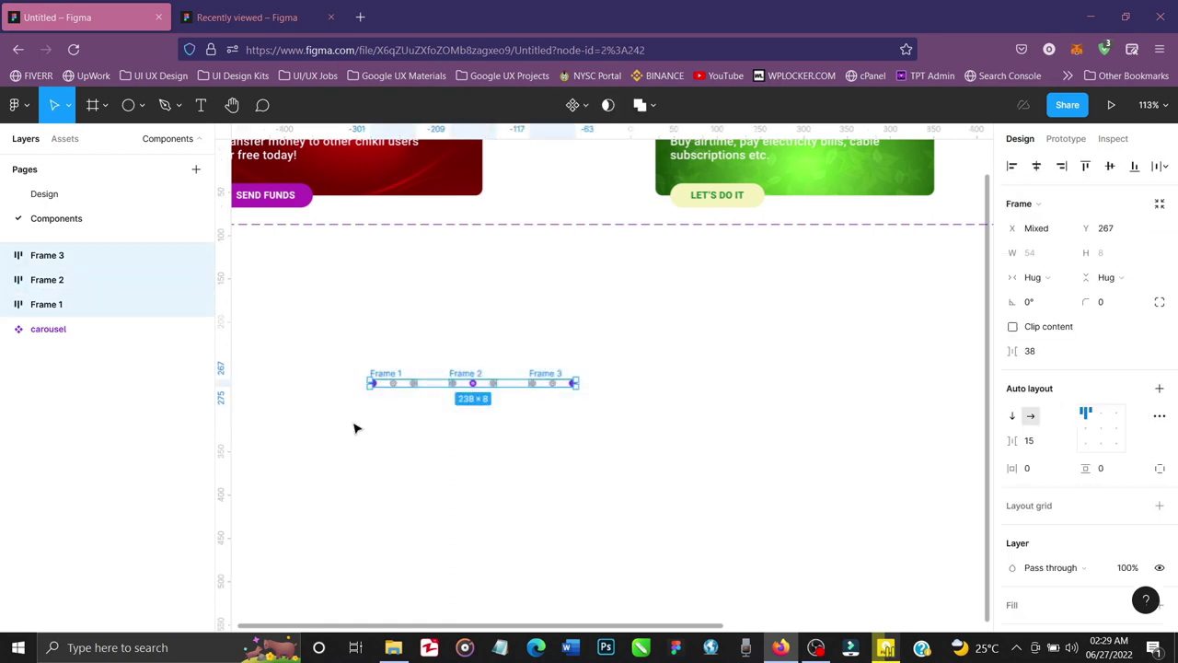
click(587, 109)
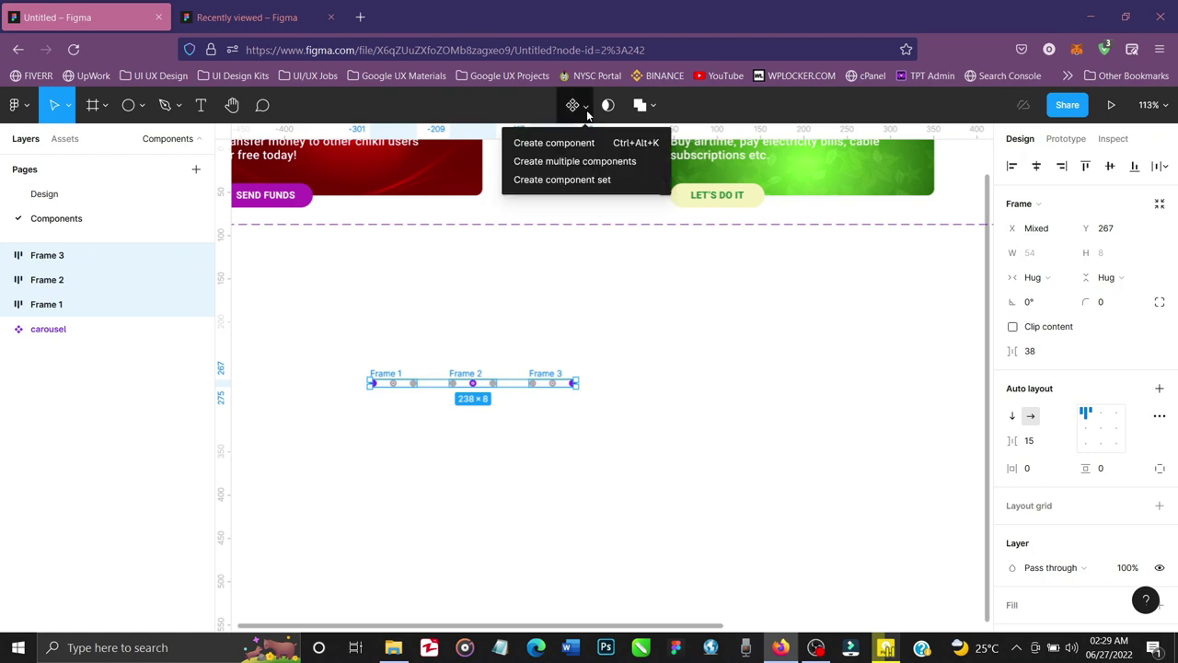
click(572, 181)
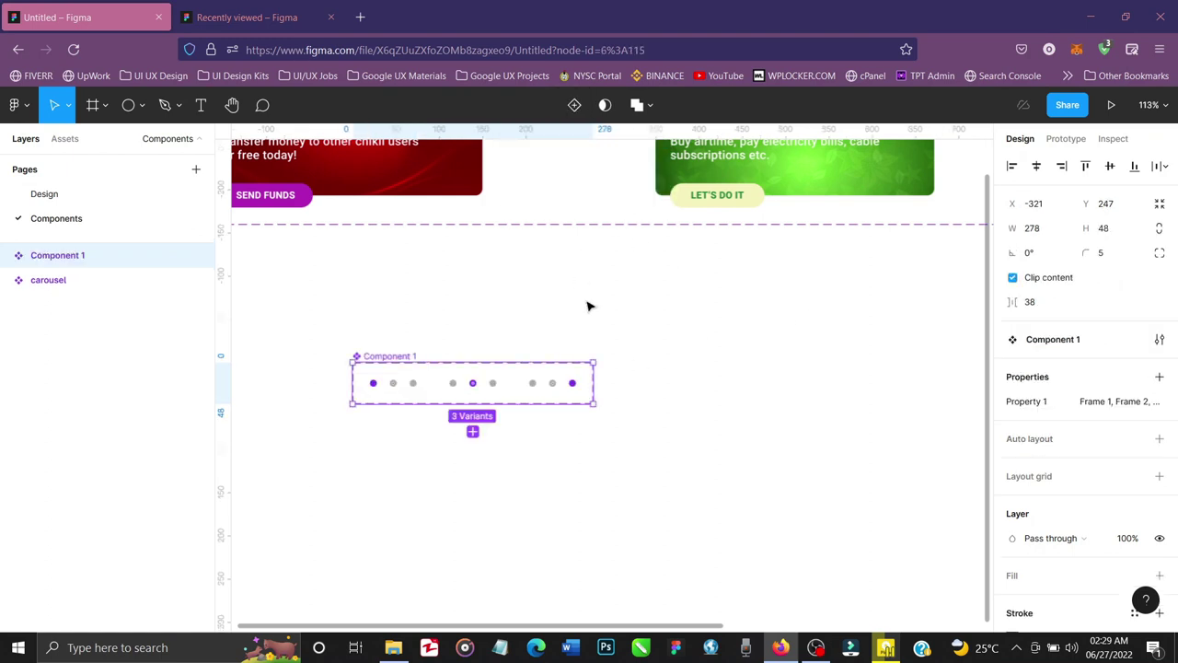
Rename the dots component set as slider position
double_click(398, 358)
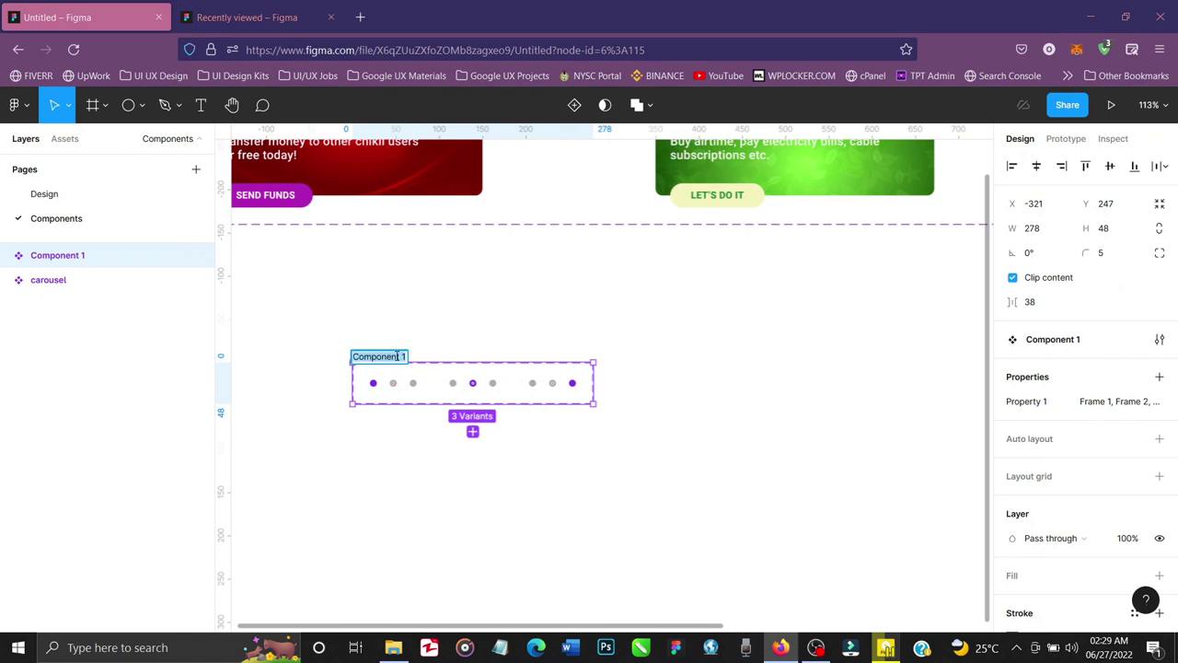
text(slider position)
key(Return)
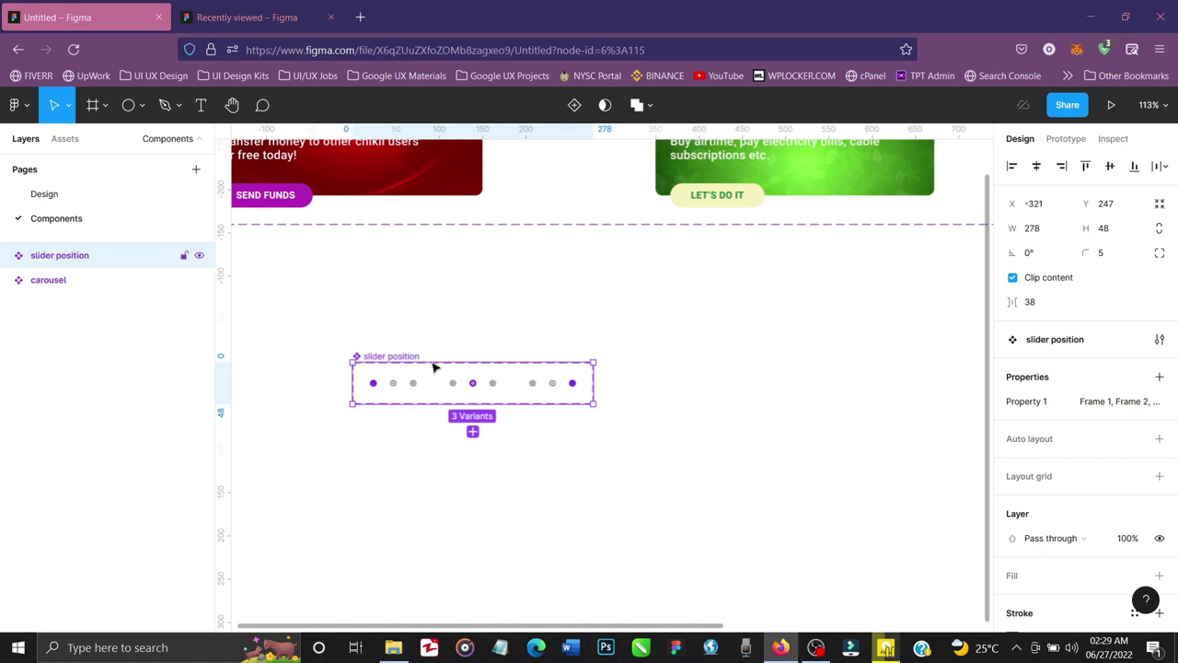
Link the Frame 1 variant to Frame 2 with a Change to interaction triggered After delay
click(1065, 139)
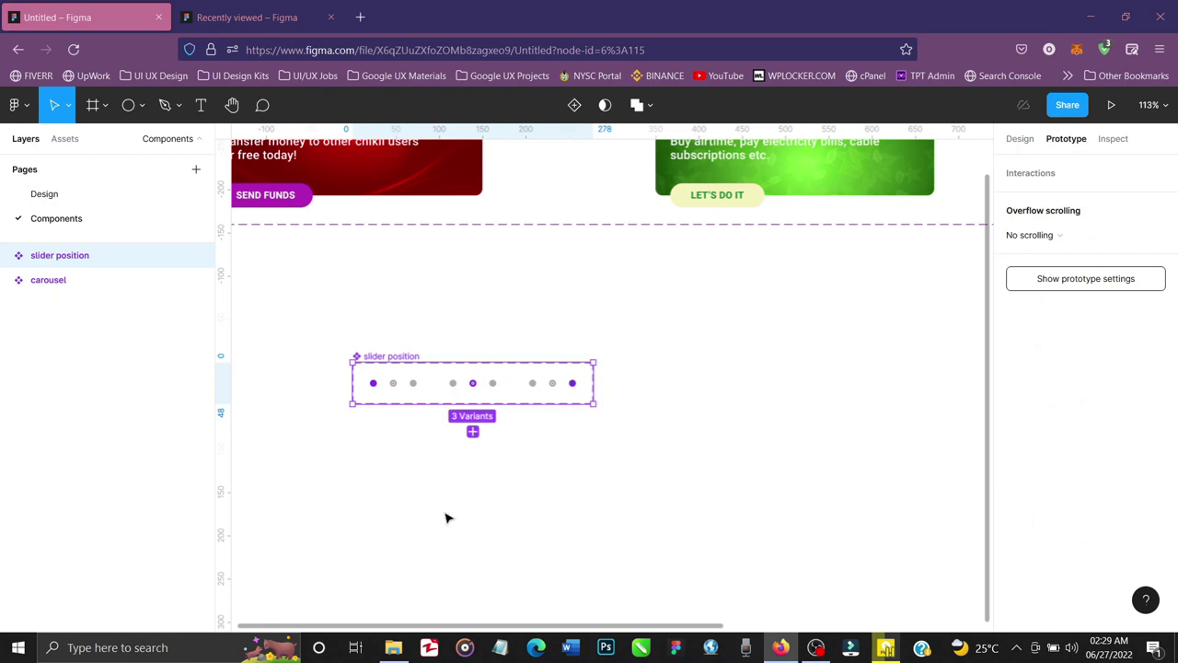
click(403, 387)
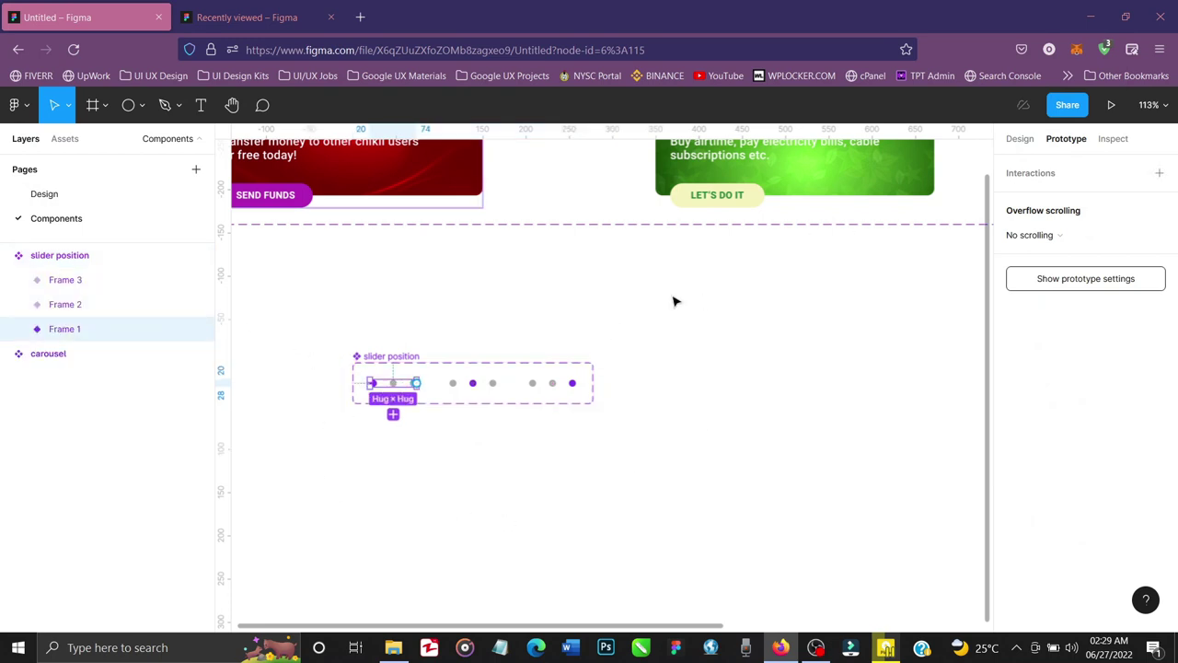
drag(417, 383, 472, 386)
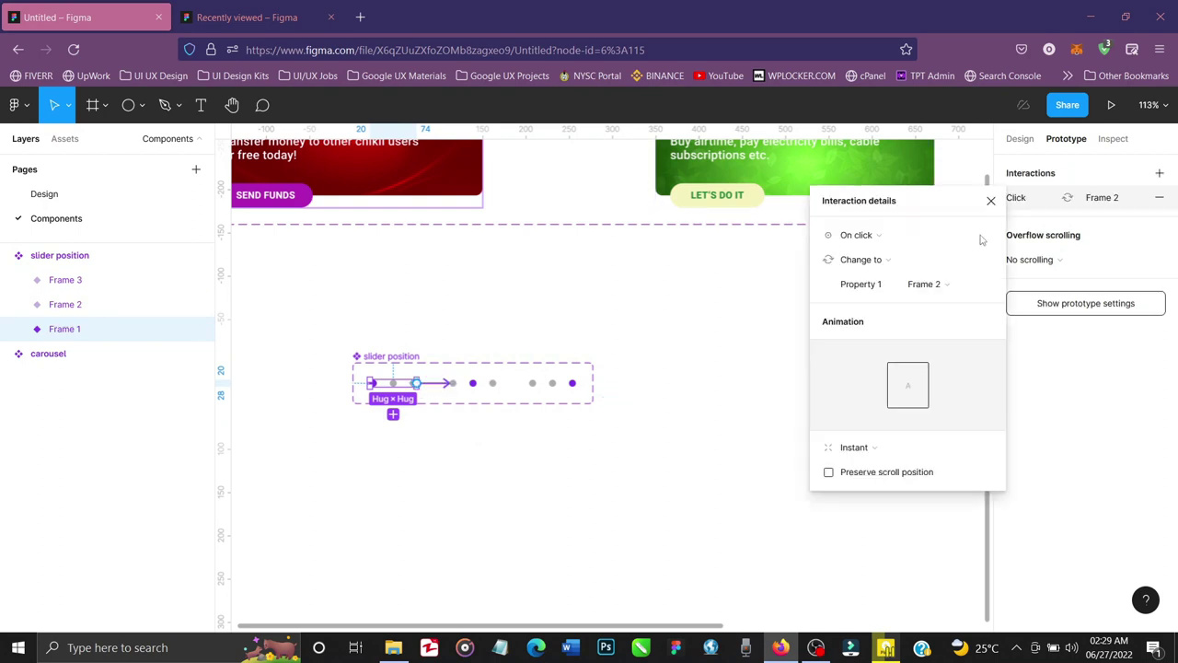
click(875, 237)
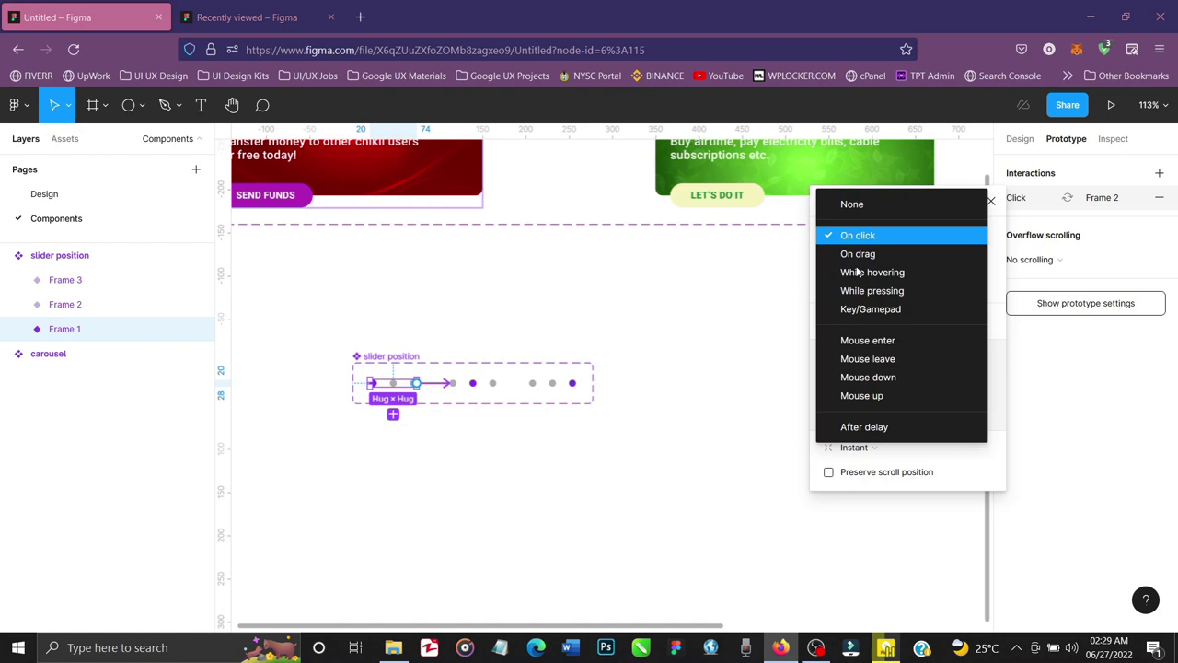
click(869, 429)
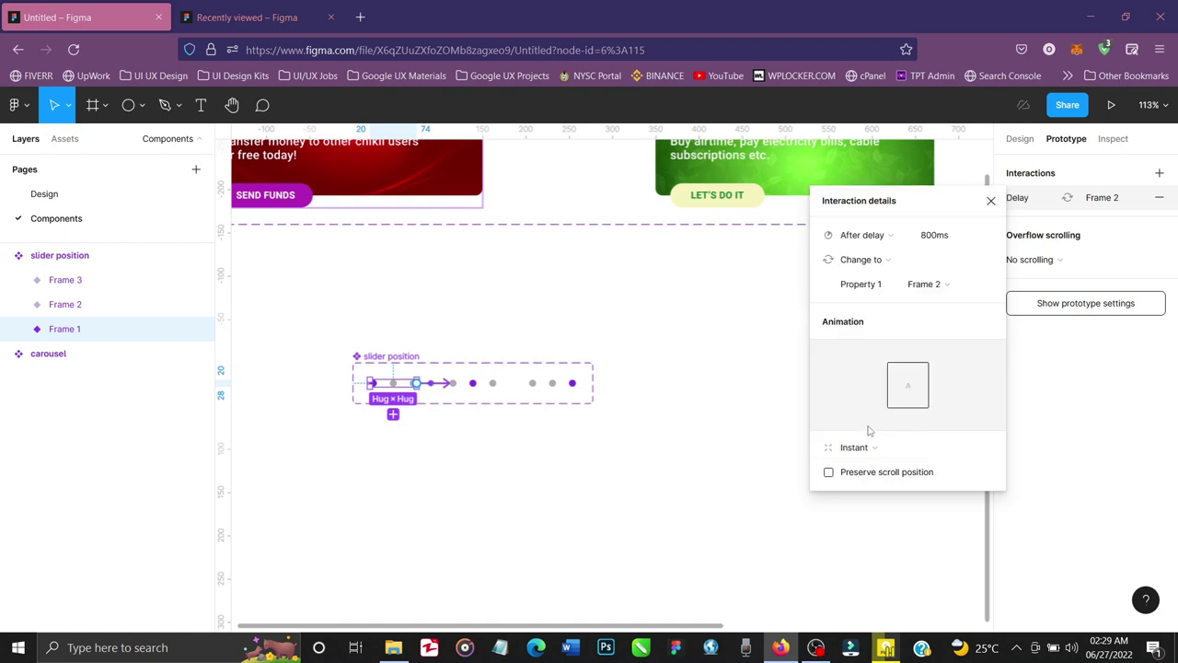
Set the Frame 1 interaction's delay to 3000ms and its animation to Smart animate
click(942, 241)
double_click(942, 242)
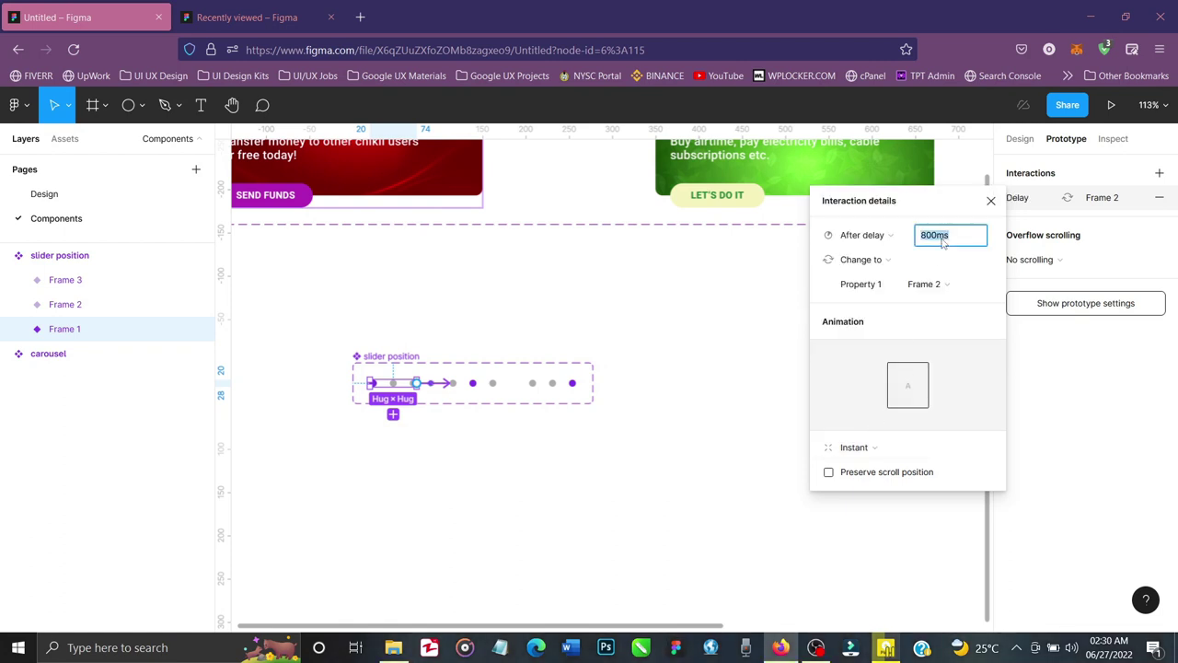
key(Right)
double_click(949, 238)
text(30)
click(874, 448)
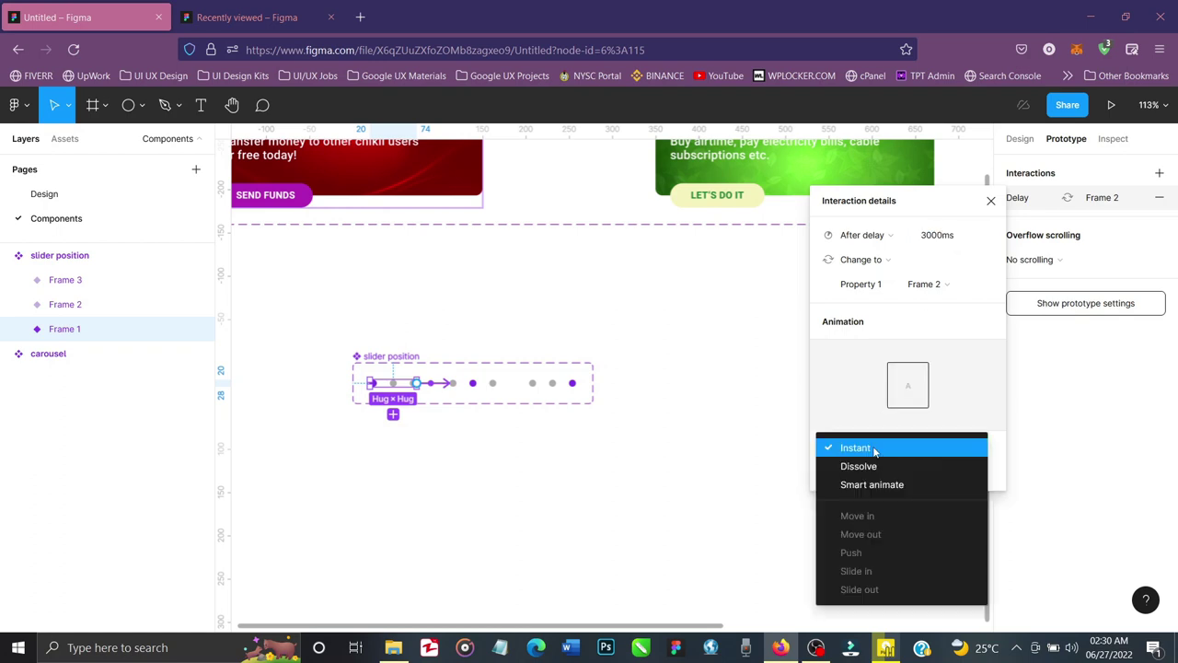
click(875, 486)
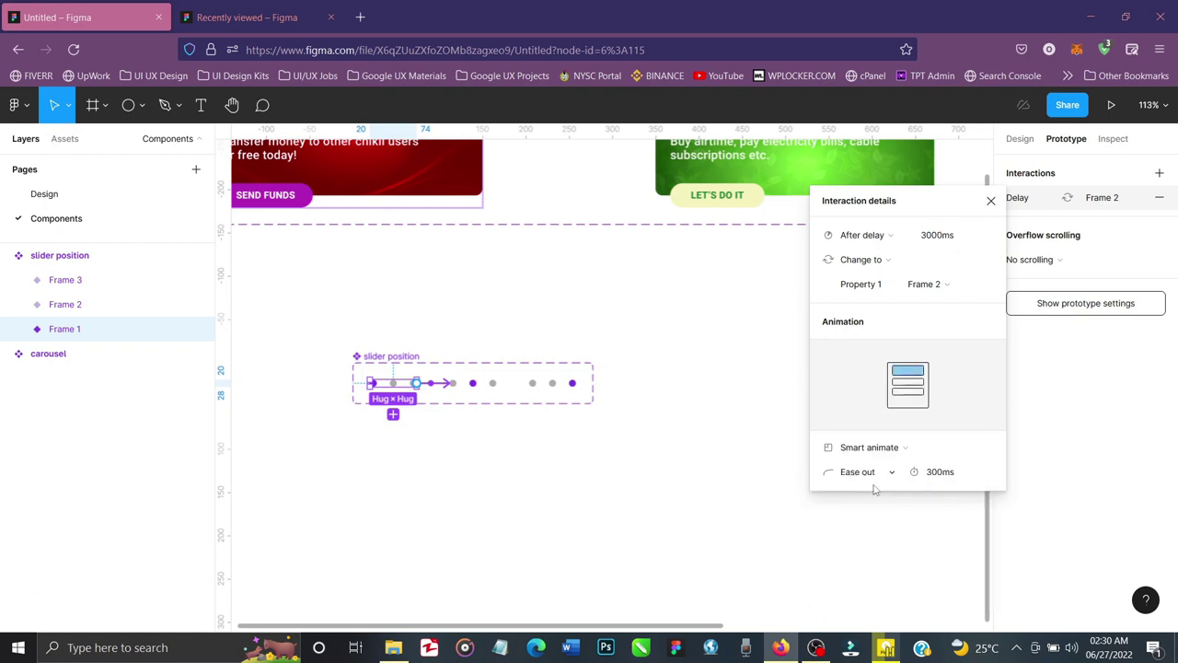
click(991, 202)
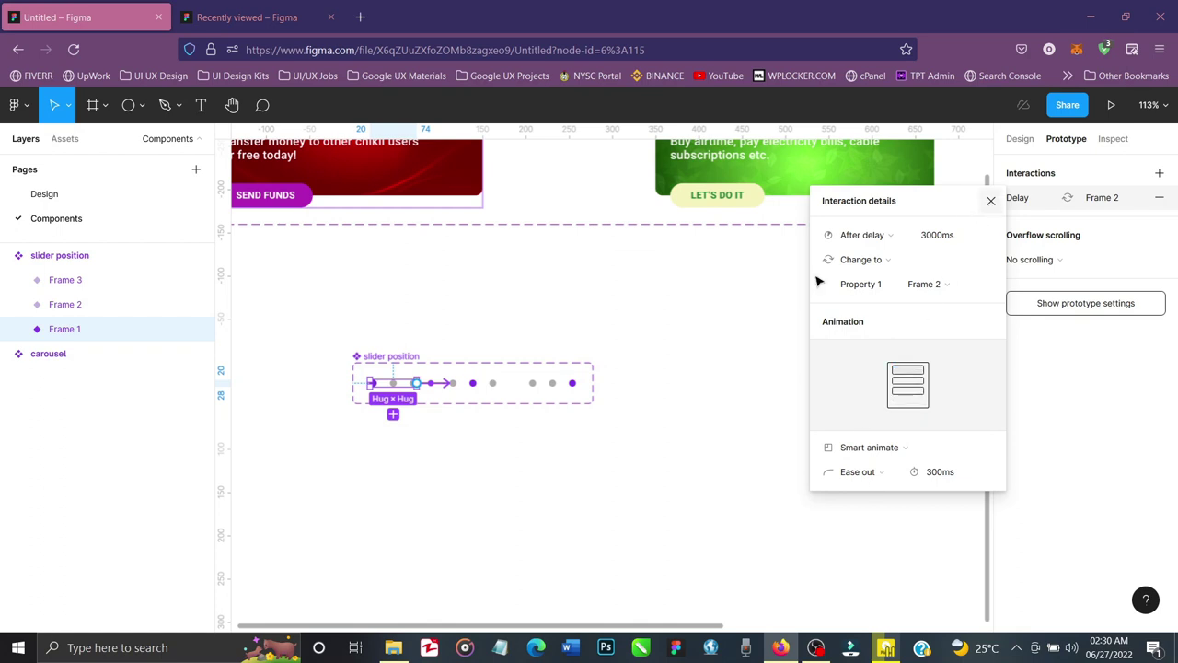
Link the Frame 2 dots variant to Frame 3 with a Change to interaction triggered After delay of 3000ms
click(495, 388)
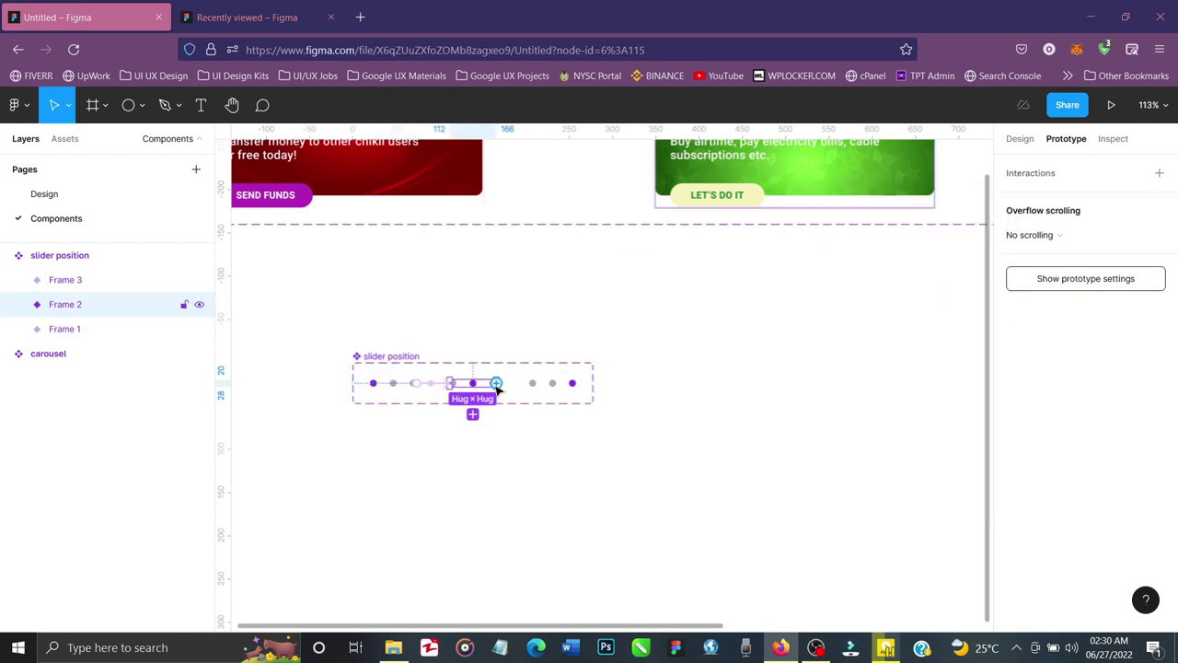
drag(496, 388, 549, 390)
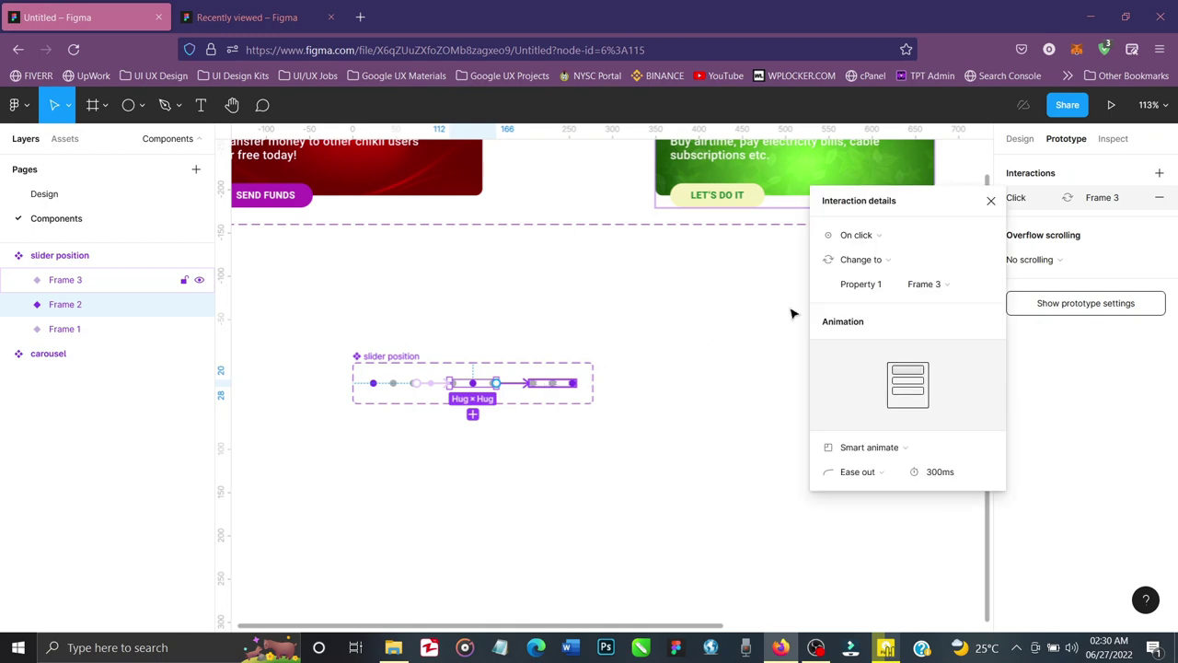
click(884, 242)
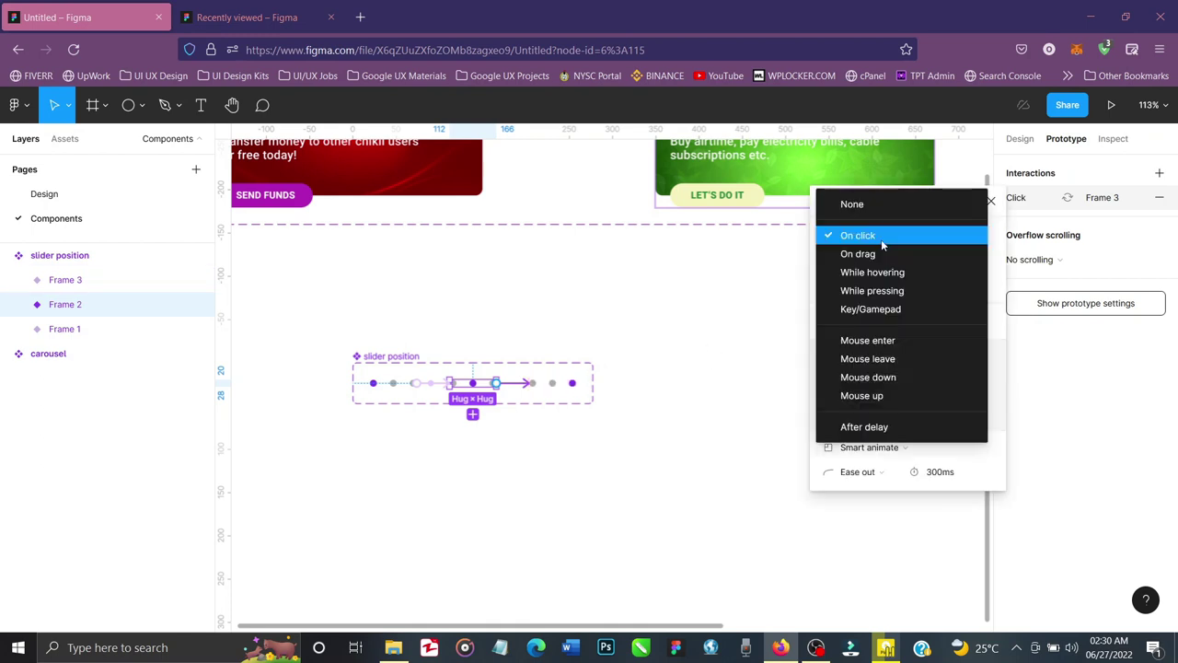
click(882, 427)
click(942, 242)
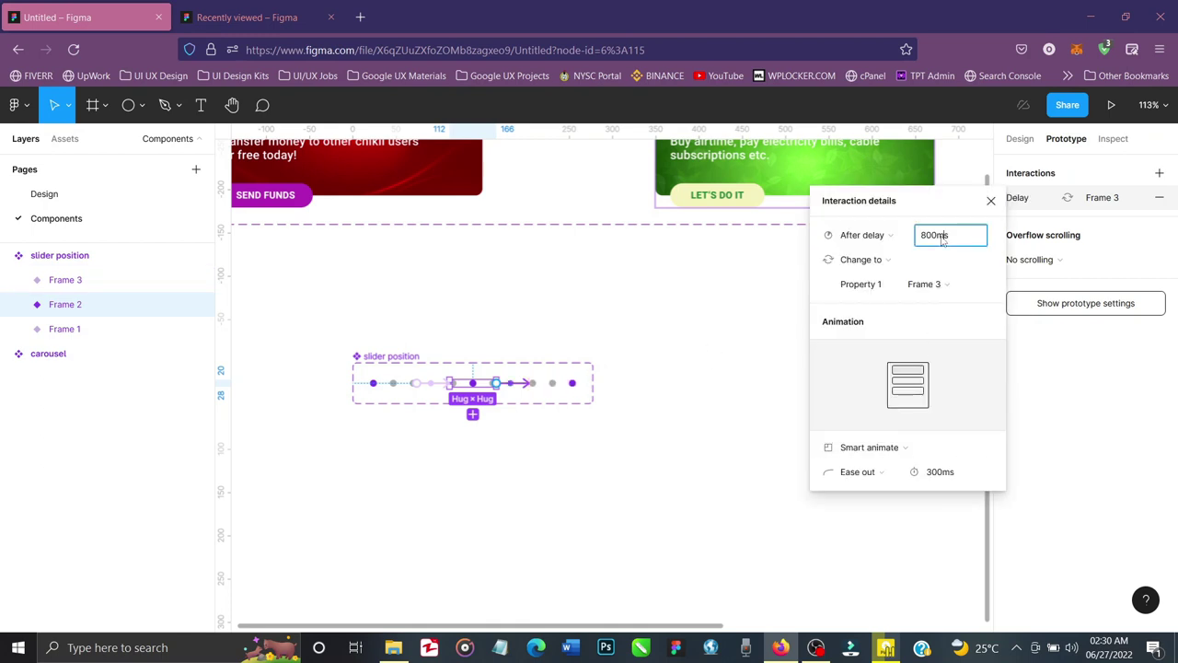
text(3000)
click(991, 201)
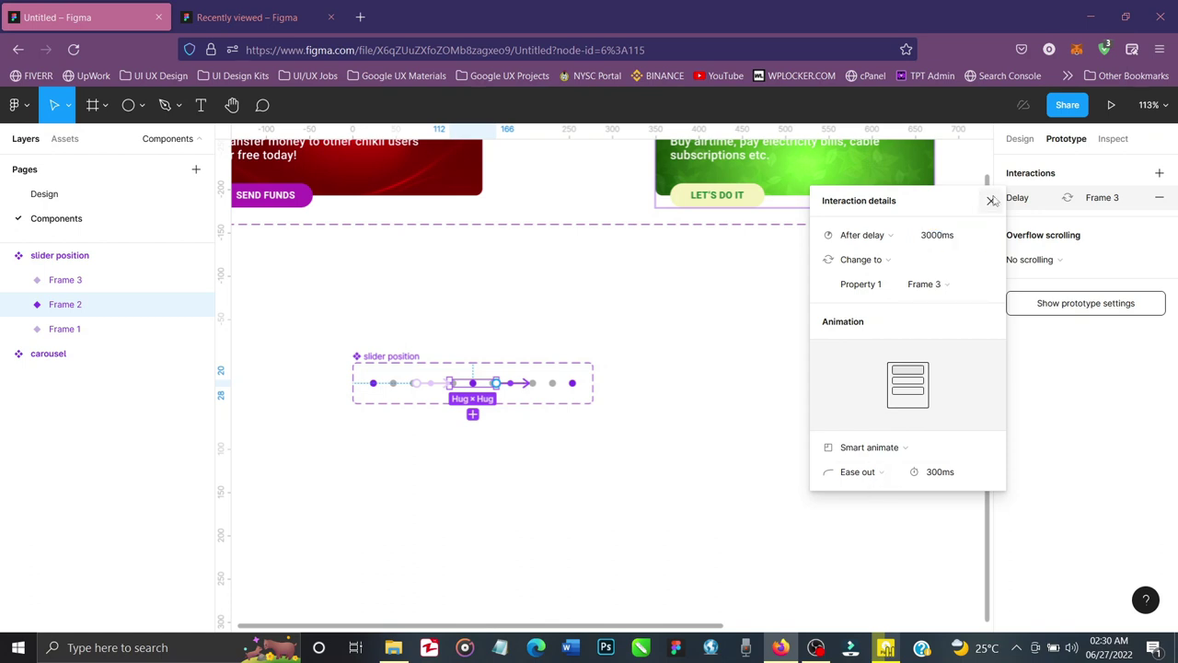
Link the Frame 3 dots variant back to Frame 1 with a Change to interaction triggered After delay of 3000ms
click(575, 384)
drag(574, 384, 394, 392)
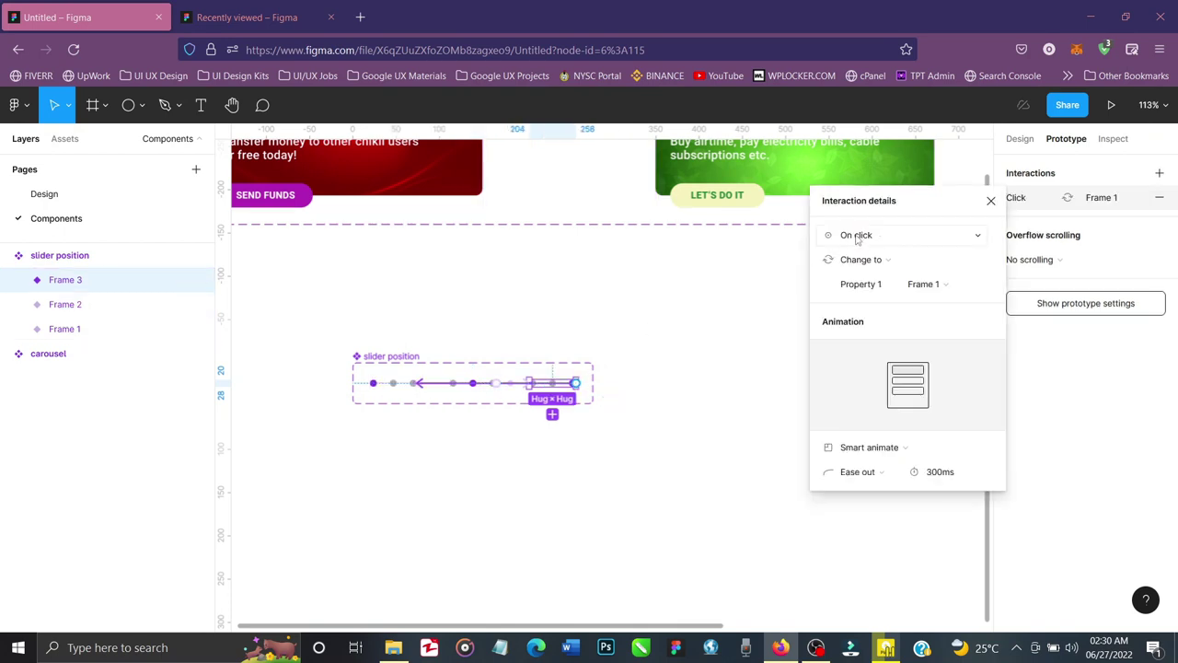
click(858, 239)
click(874, 427)
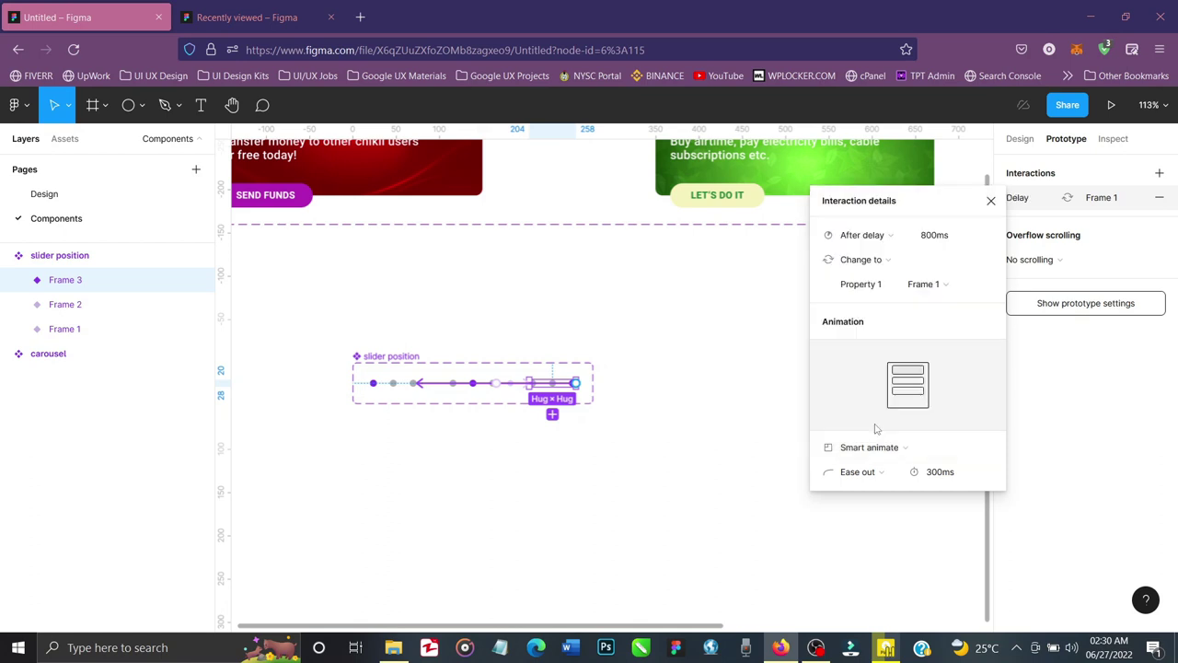
click(939, 242)
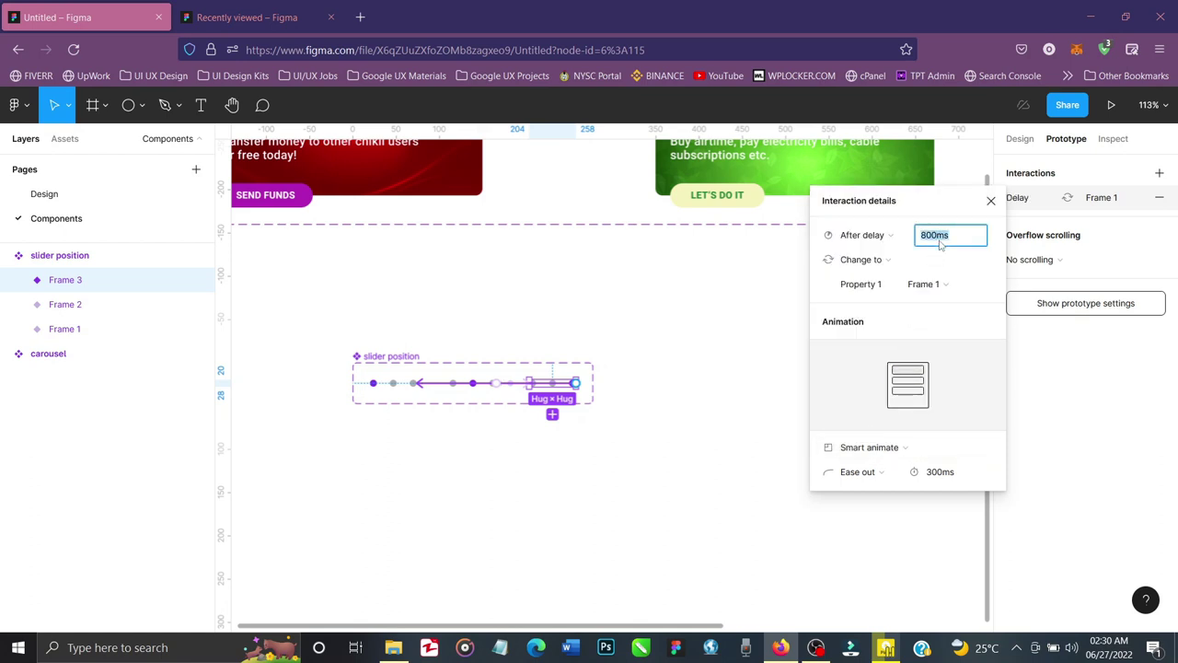
text(3000)
key(Escape)
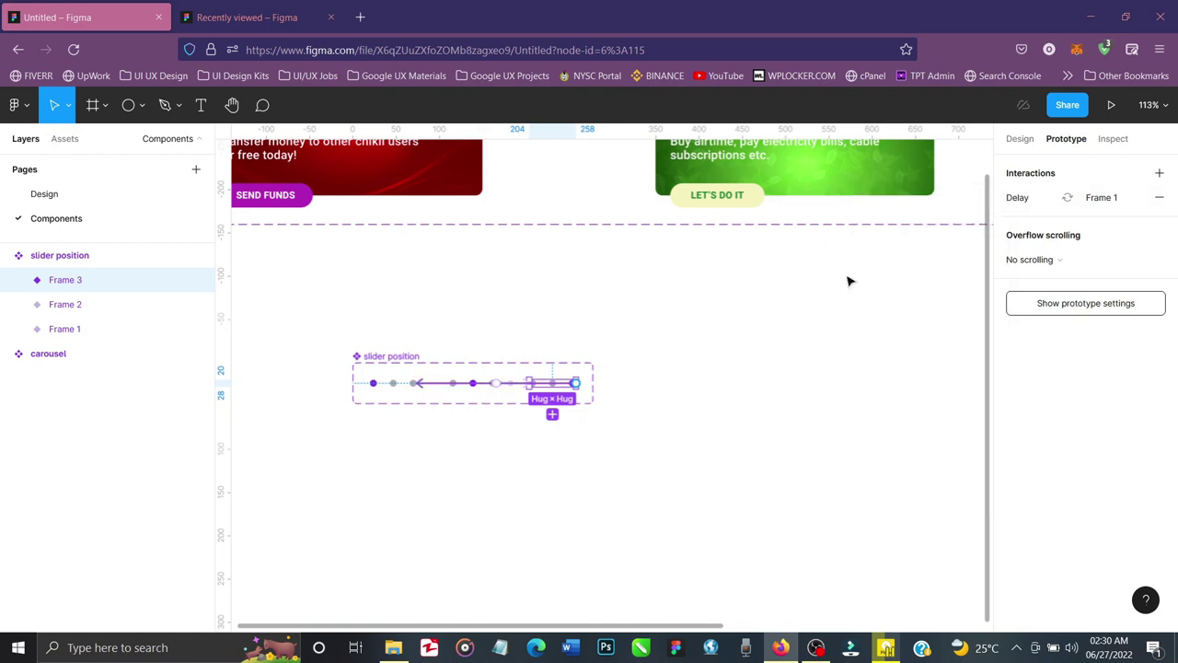
click(742, 319)
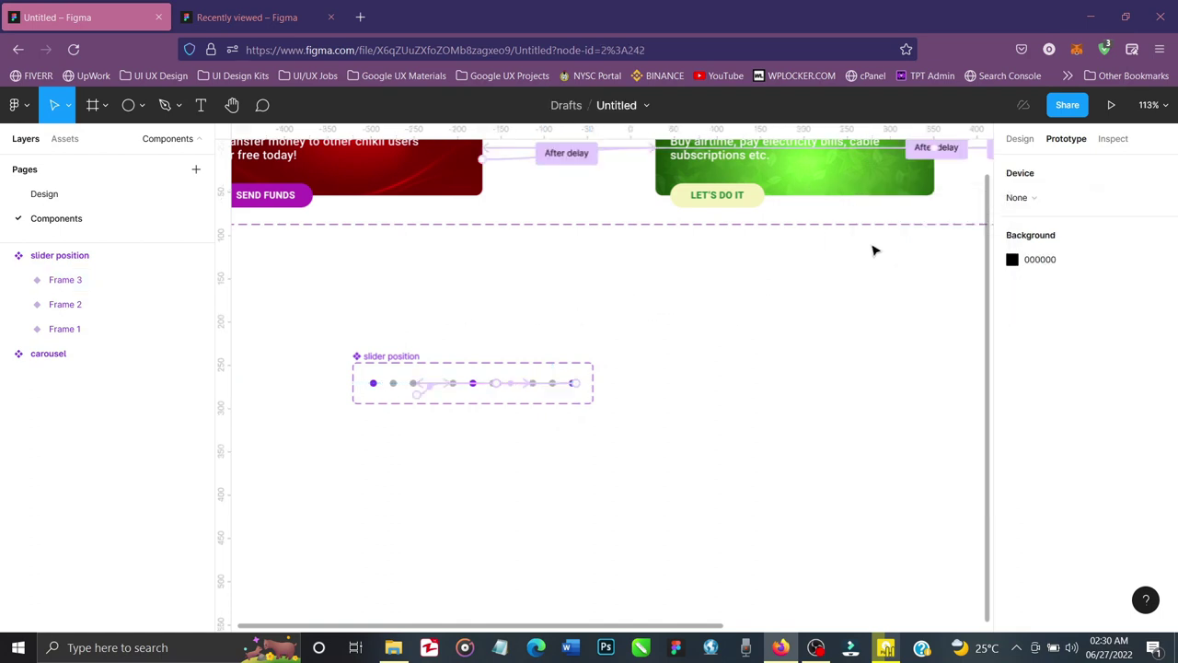
Place an instance of the carousel component in the dashboard frame on the Design page, between the profile header and balance bar
click(1020, 139)
scroll(734, 316, down, 5)
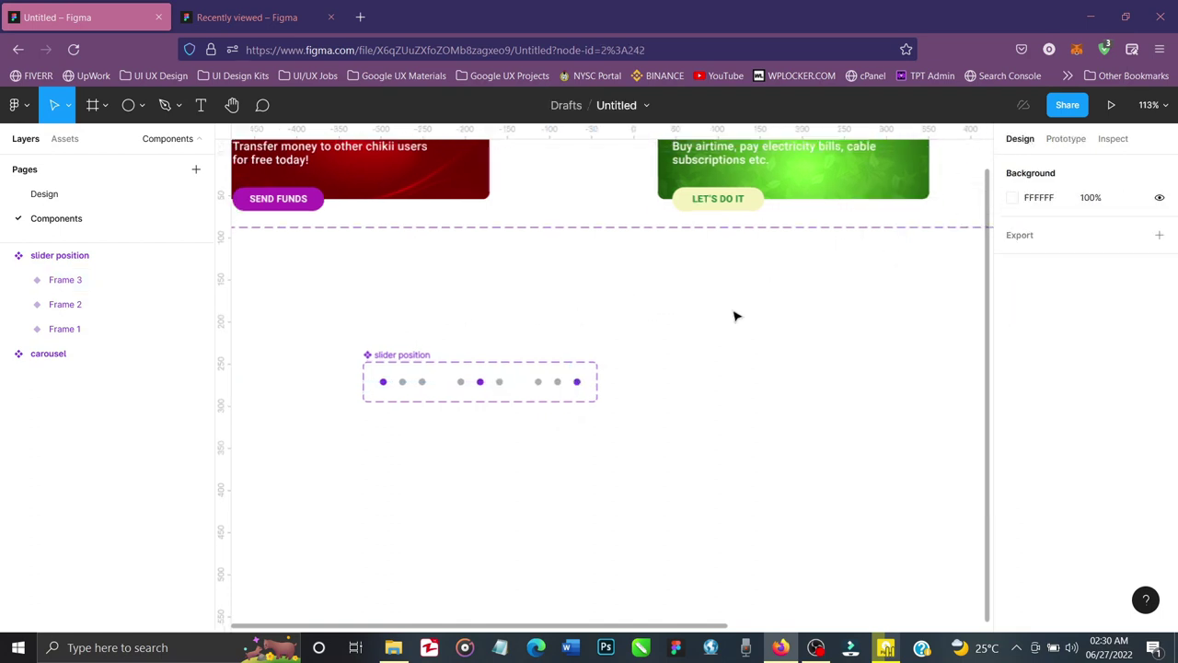
scroll(737, 316, up, 1)
scroll(736, 316, down, 3)
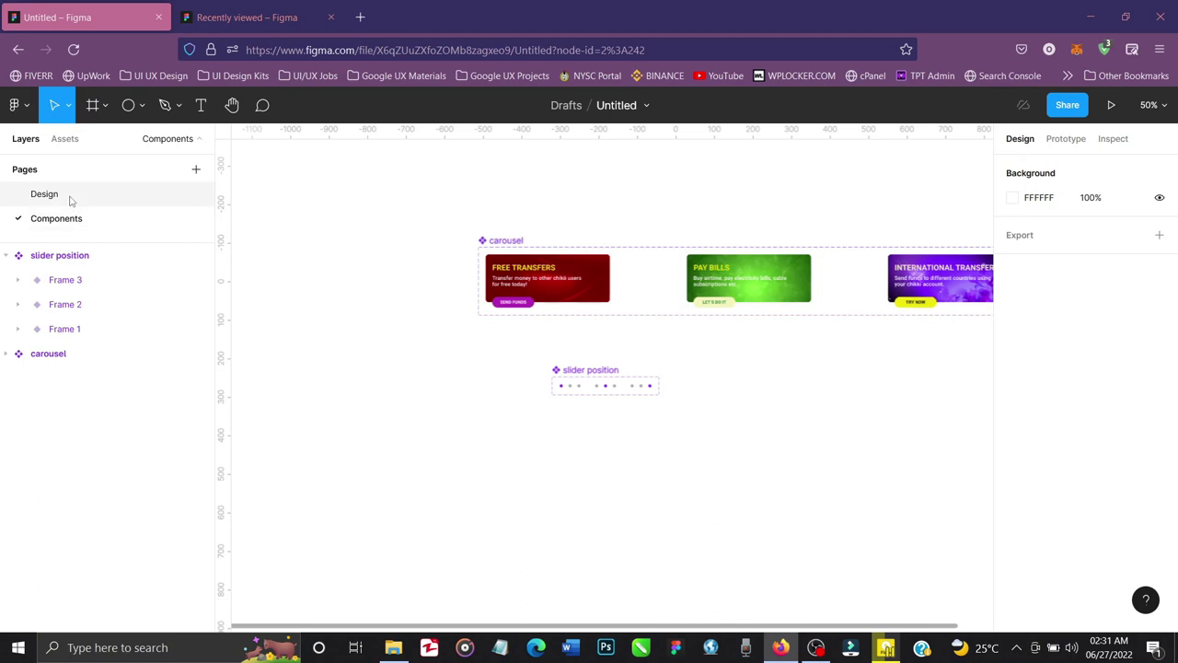
click(71, 199)
scroll(633, 291, up, 5)
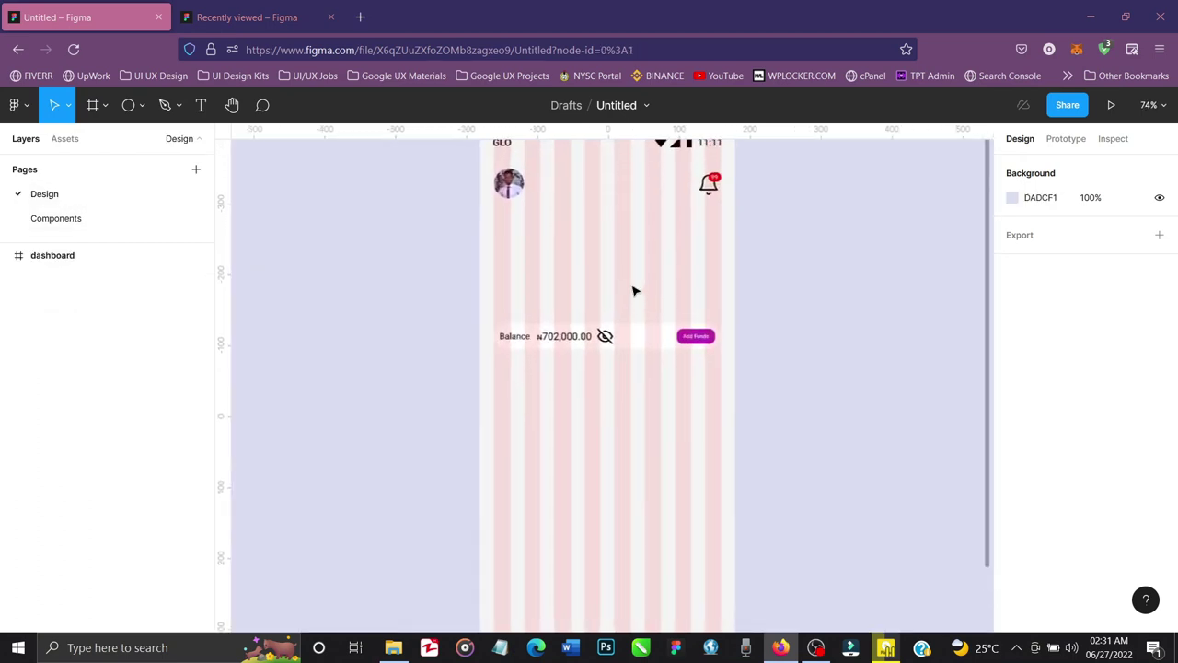
scroll(633, 291, up, 1)
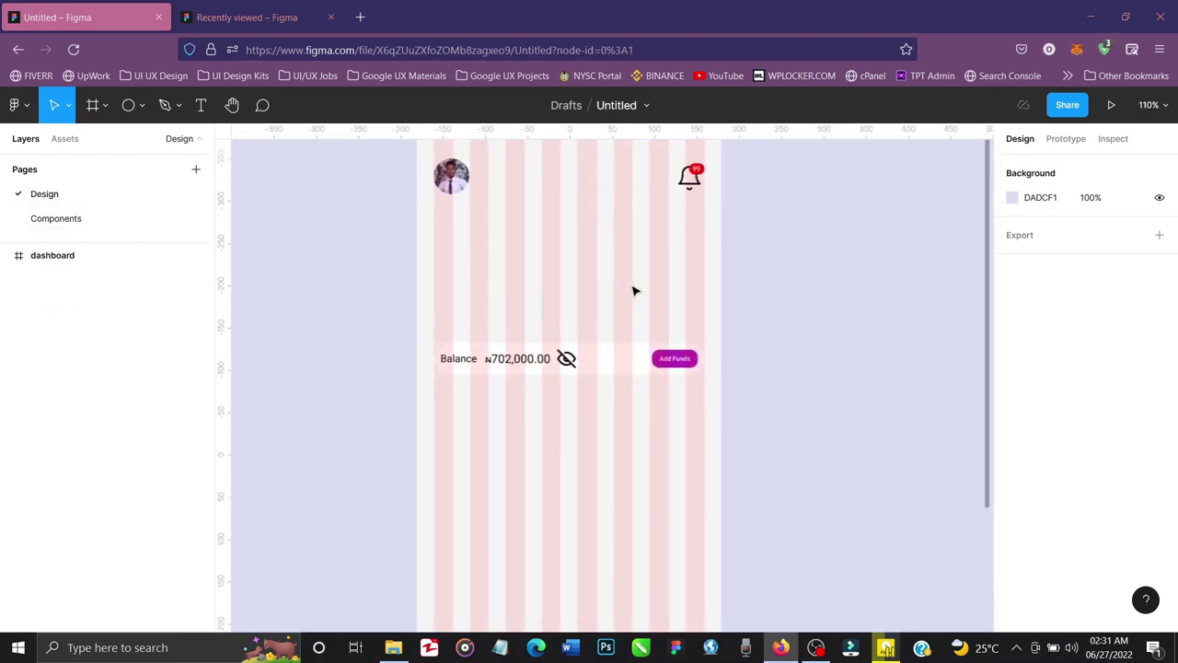
click(66, 139)
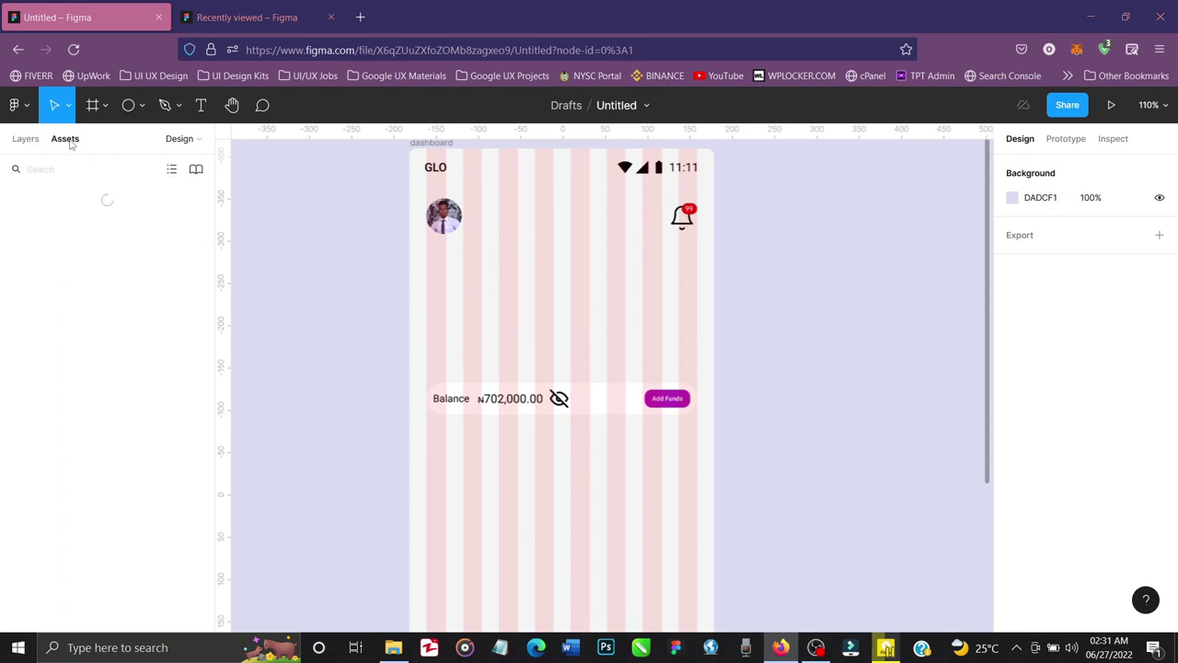
key(alt+1)
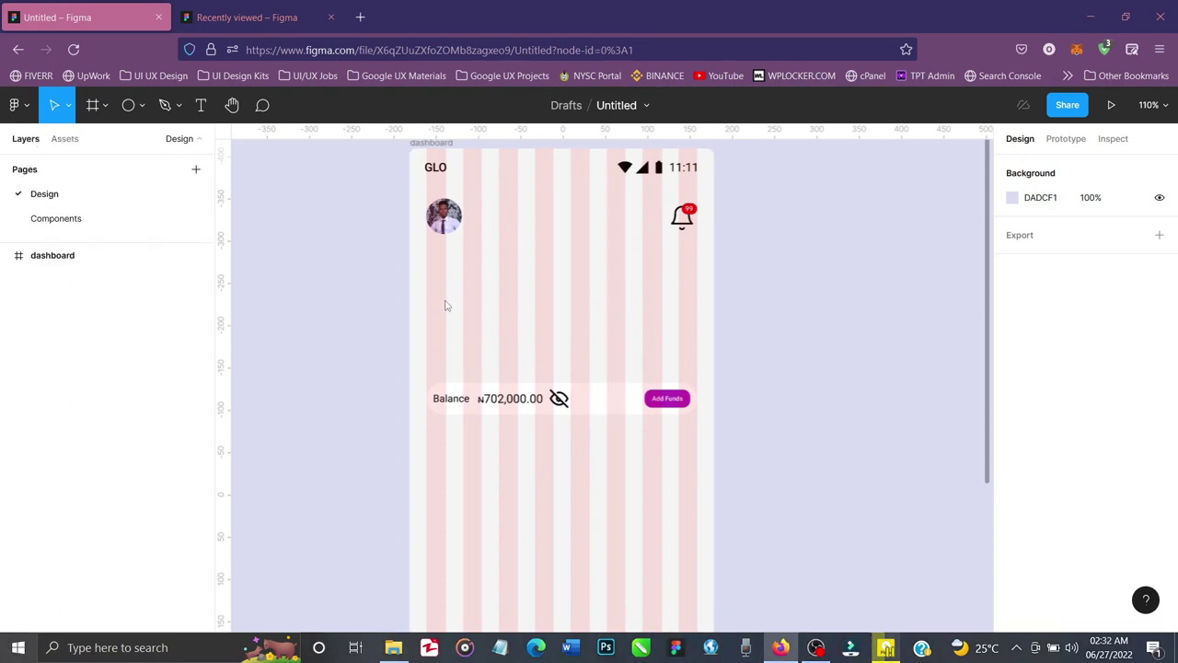
click(65, 141)
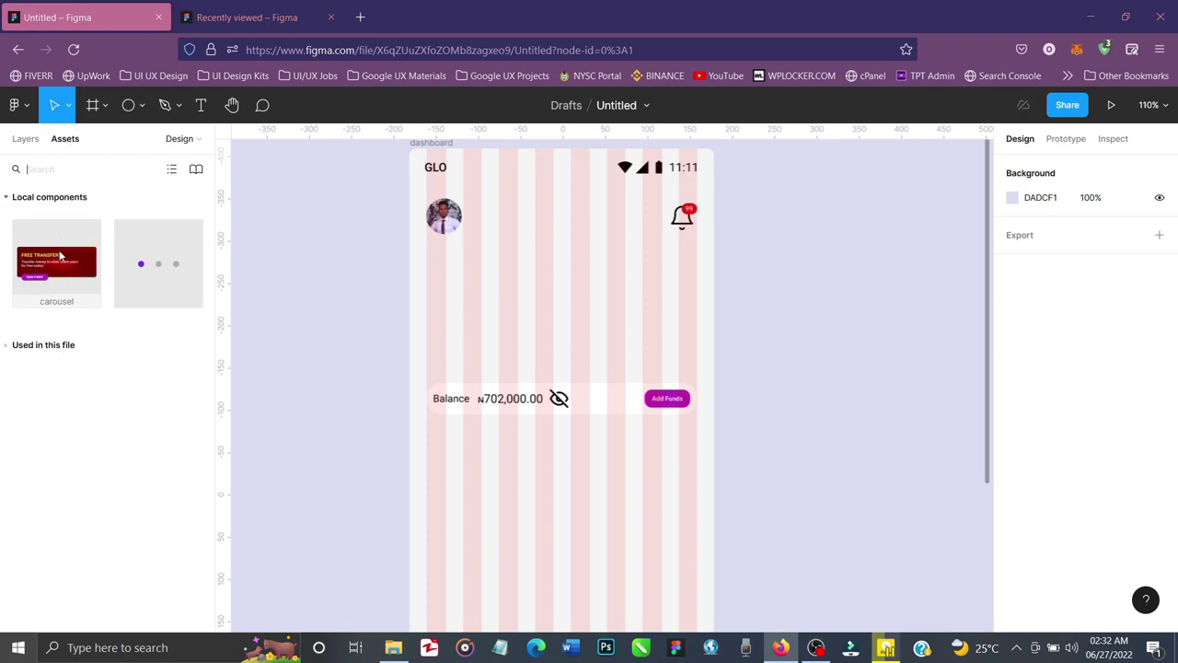
drag(59, 256, 575, 291)
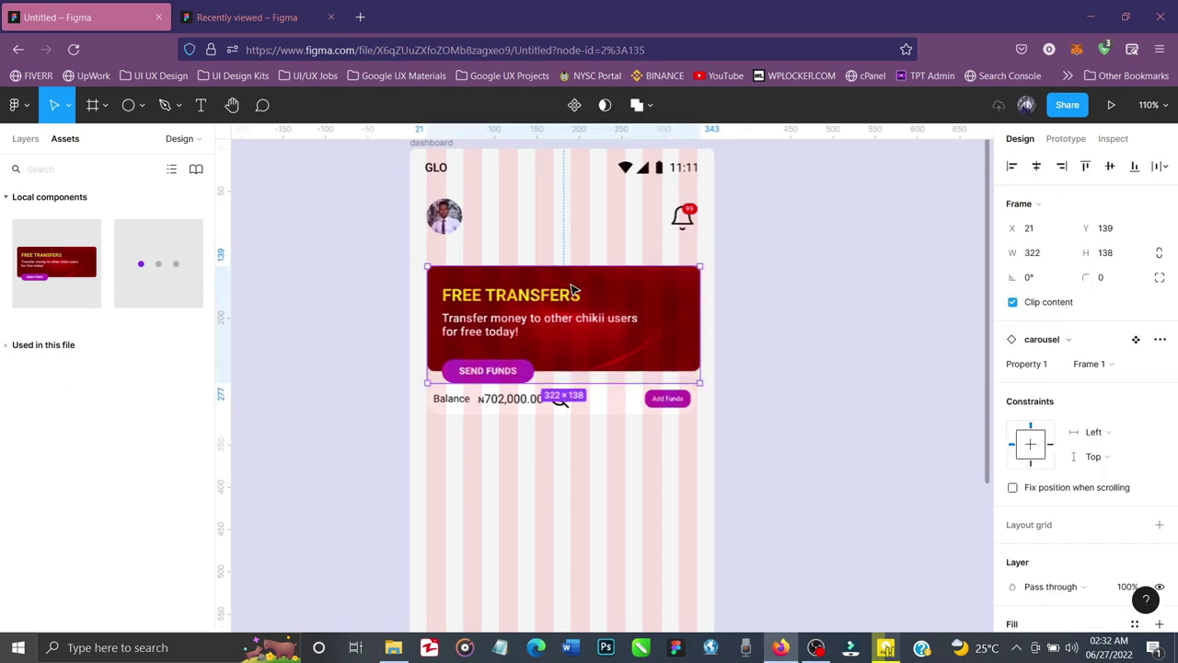
Centre the carousel instance horizontally in the dashboard frame and move it up to Y 120
click(1036, 166)
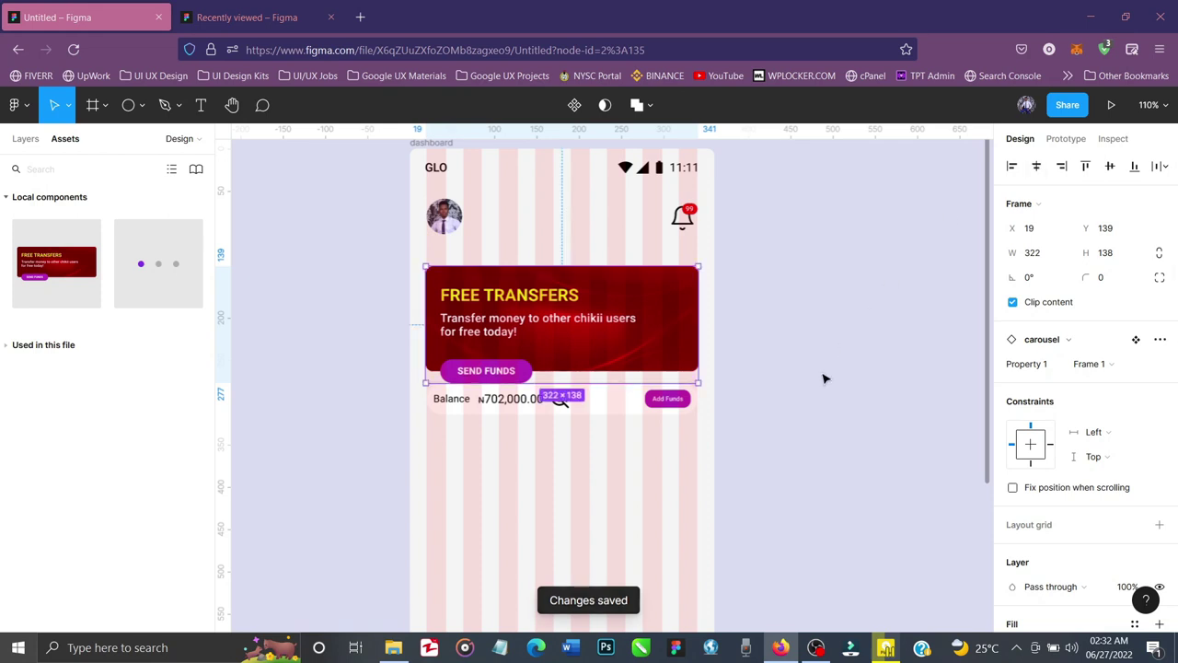
key(shift+Up)
key(shift+Up)
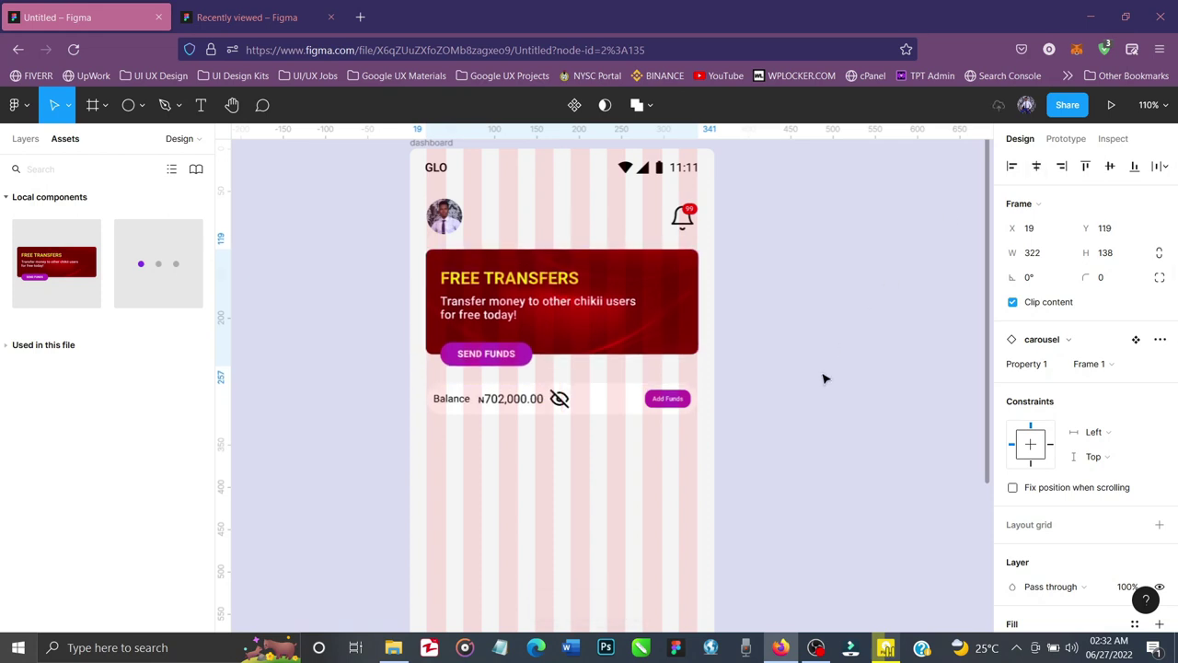
key(Down)
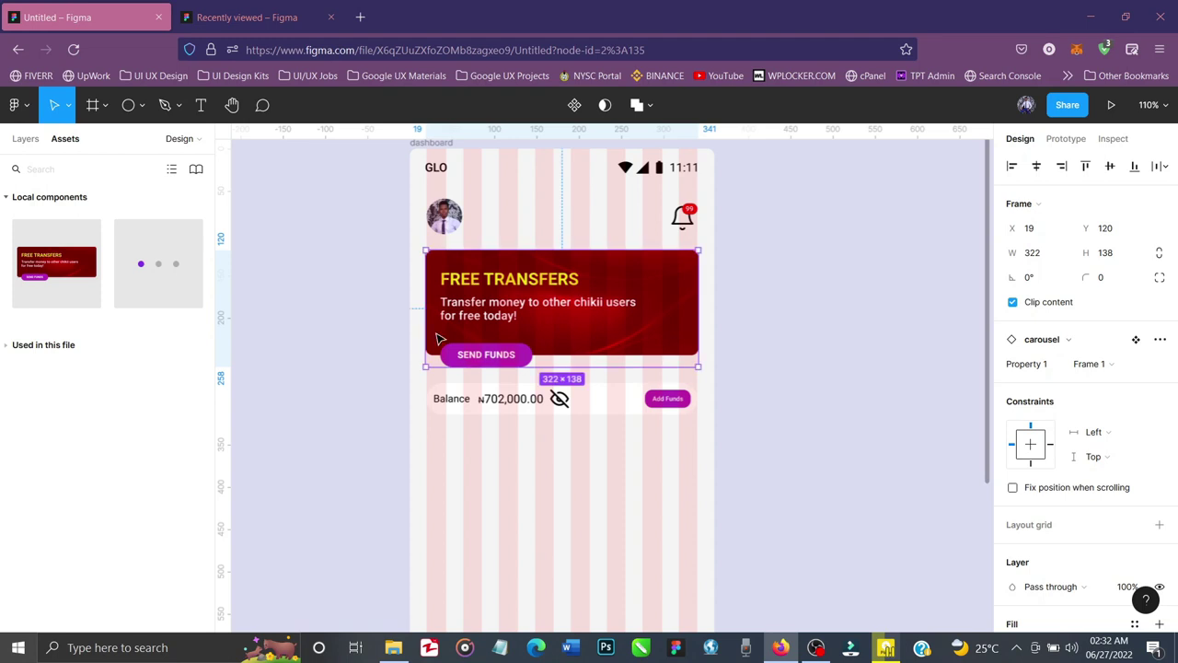
Place a slider position instance below the carousel banner, centre it horizontally in the dashboard and move it down to Y 256
drag(158, 263, 578, 383)
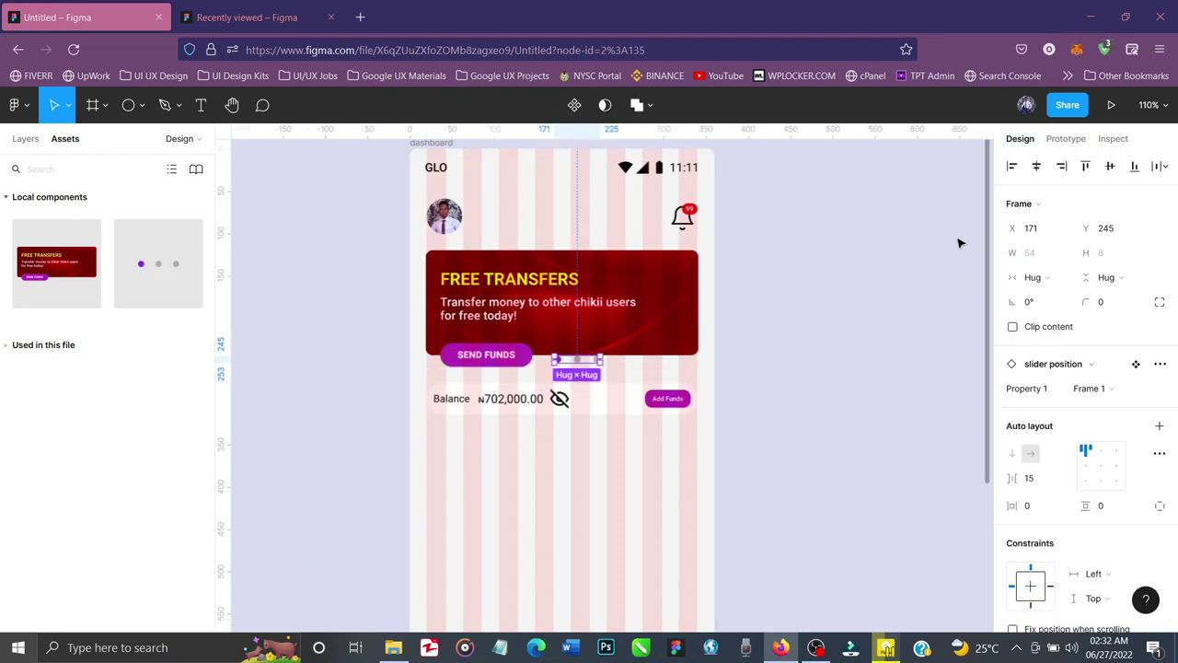
click(1037, 170)
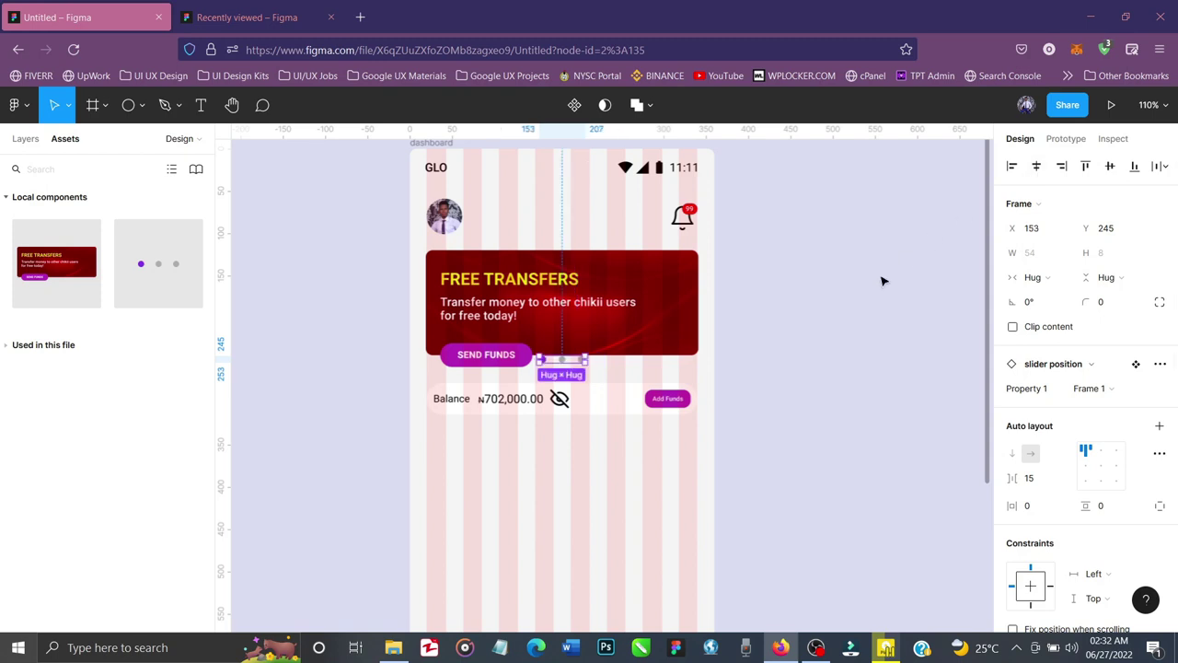
key(shift+Down)
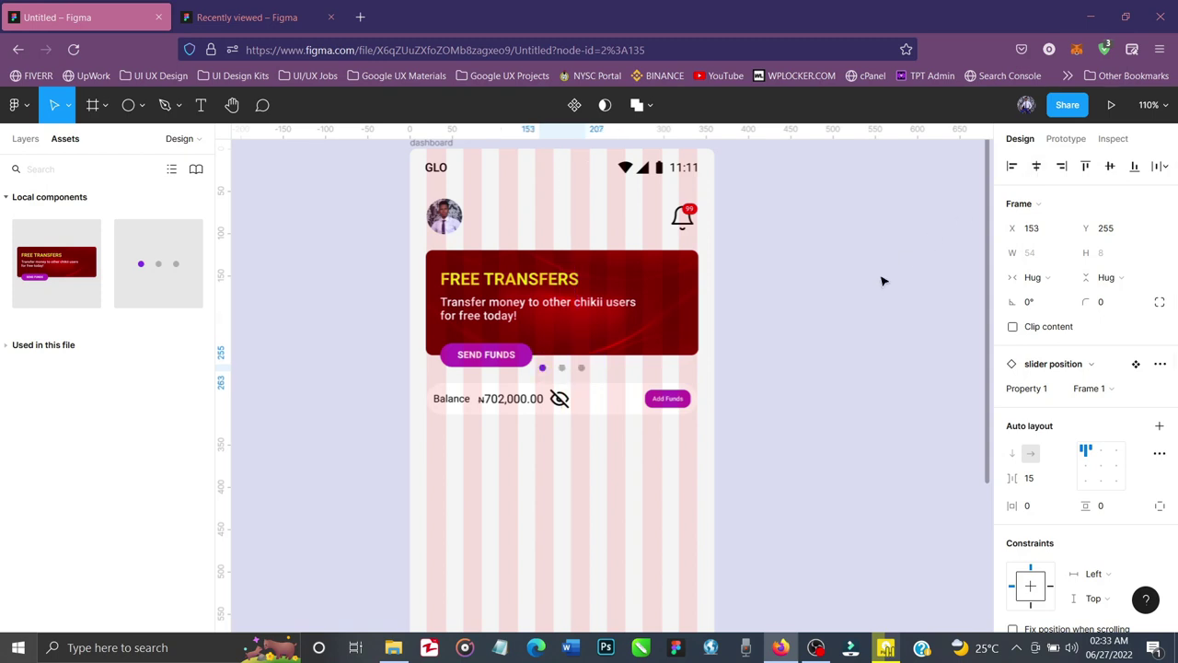
key(Down)
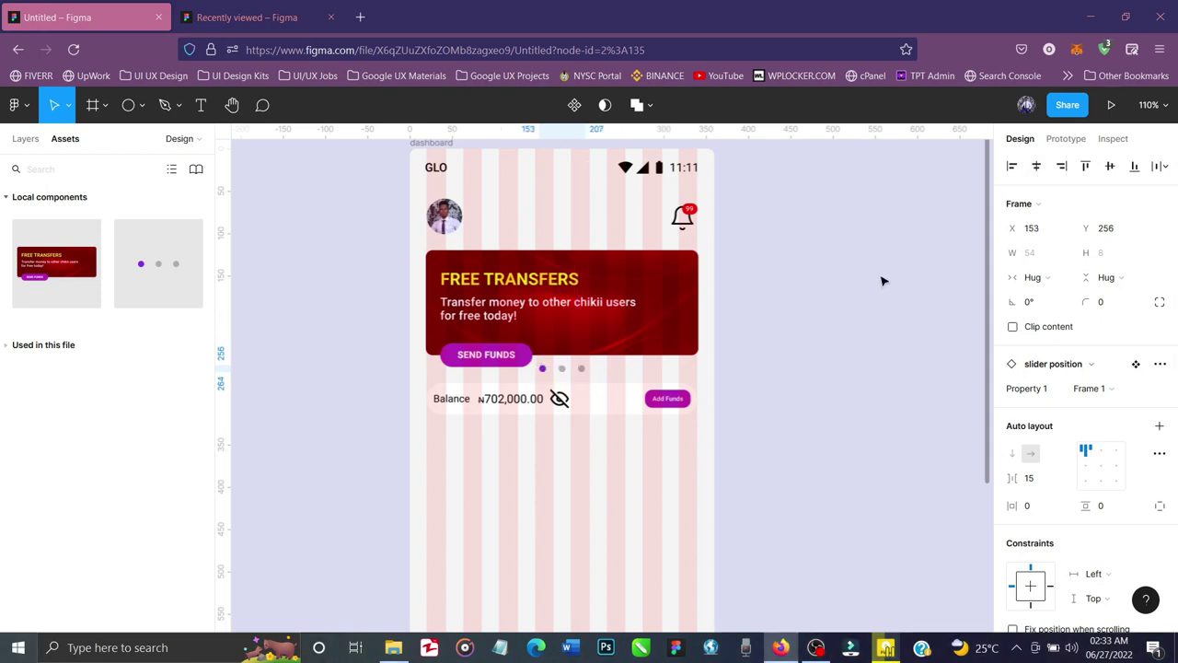
click(28, 138)
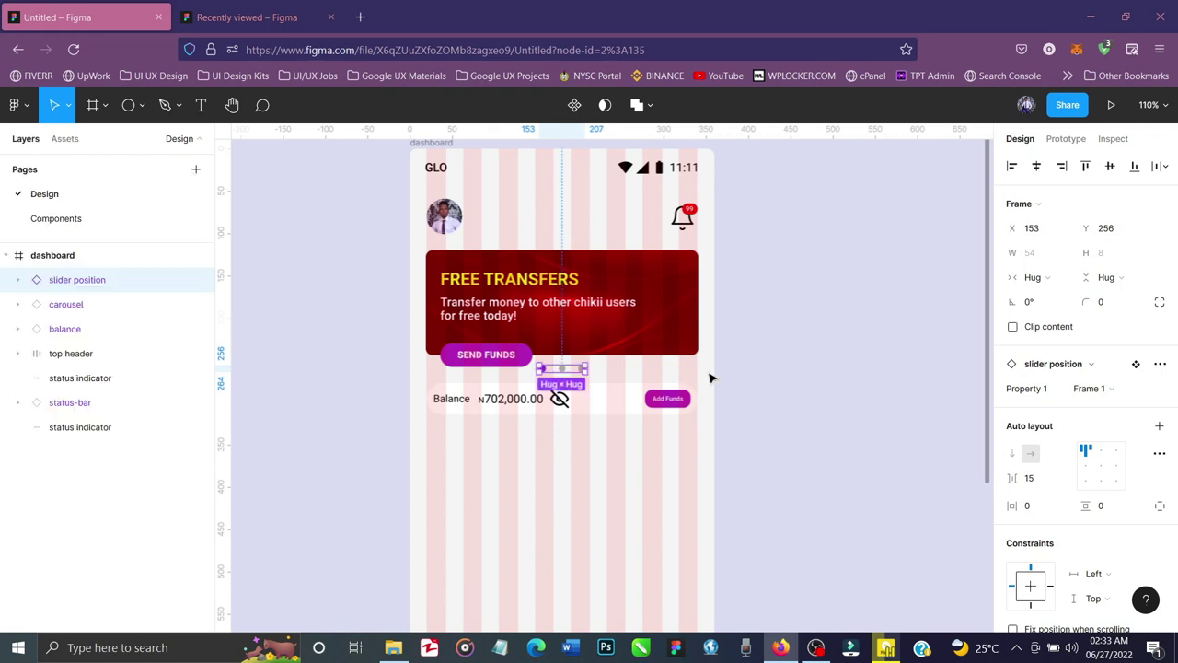
click(769, 408)
Hide the dashboard frame's 8-column layout grid and launch the prototype presentation
scroll(769, 408, down, 4)
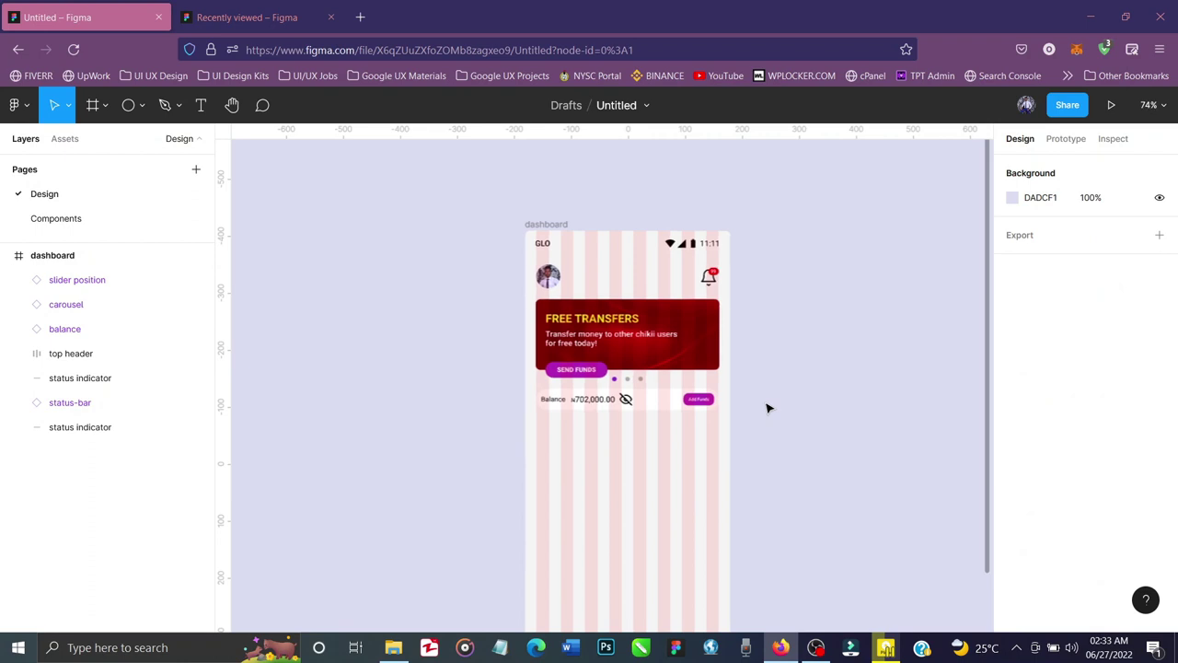
scroll(770, 408, down, 2)
scroll(769, 408, right, 2)
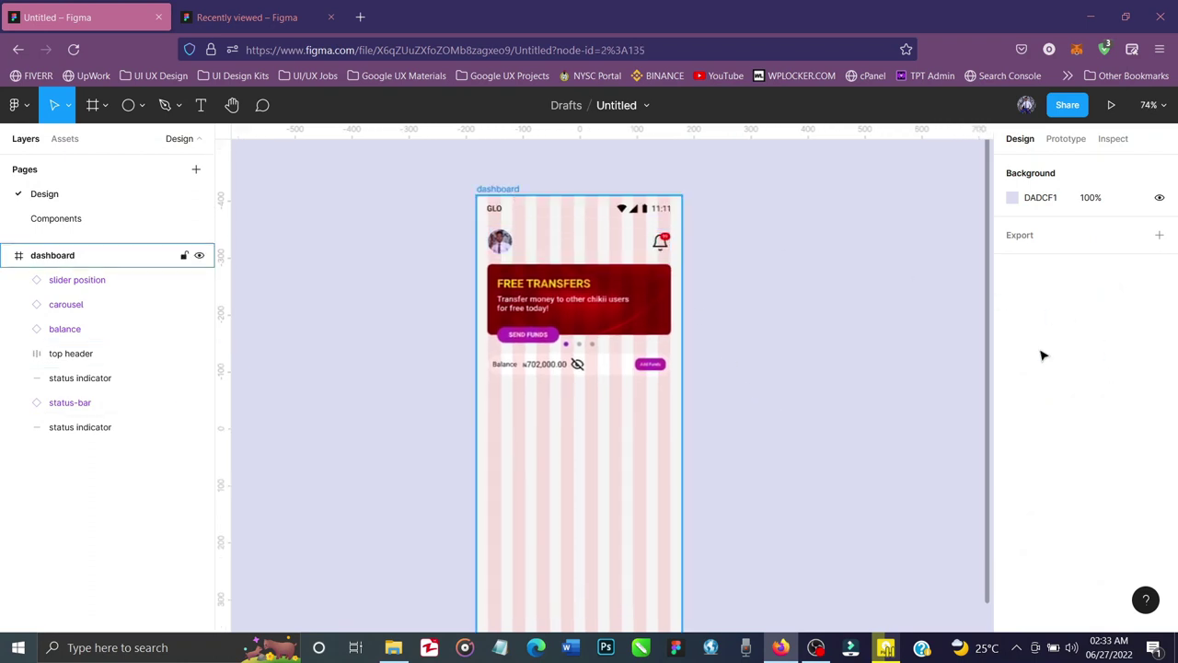
key(ctrl+a)
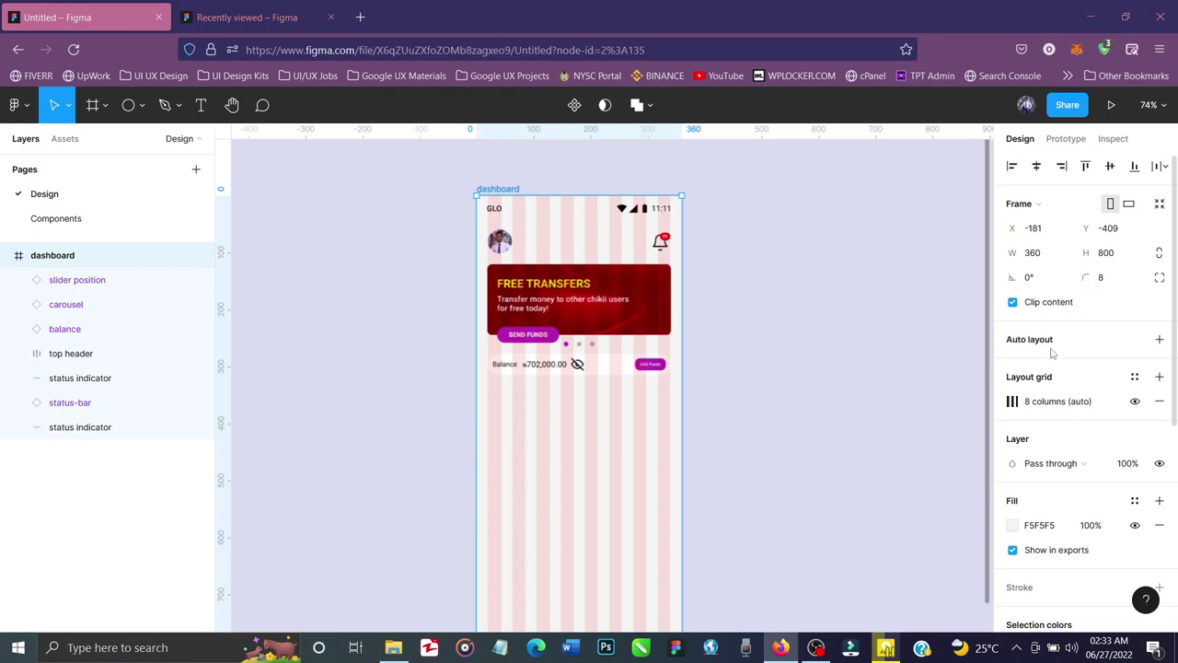
click(1135, 402)
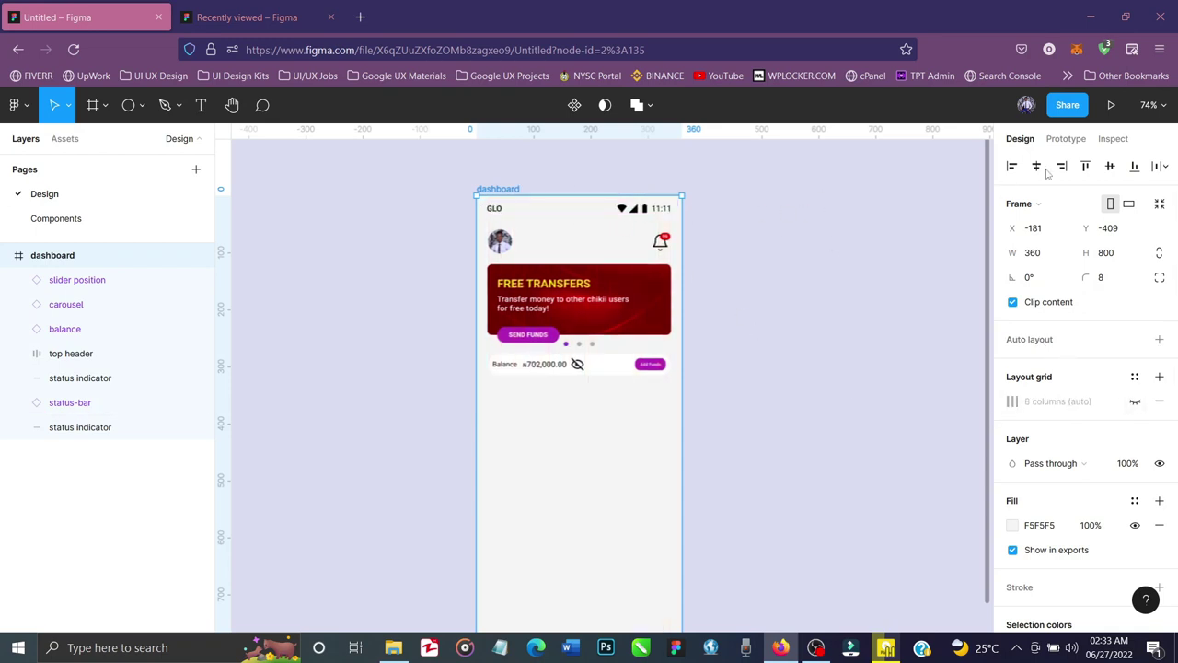
click(1111, 105)
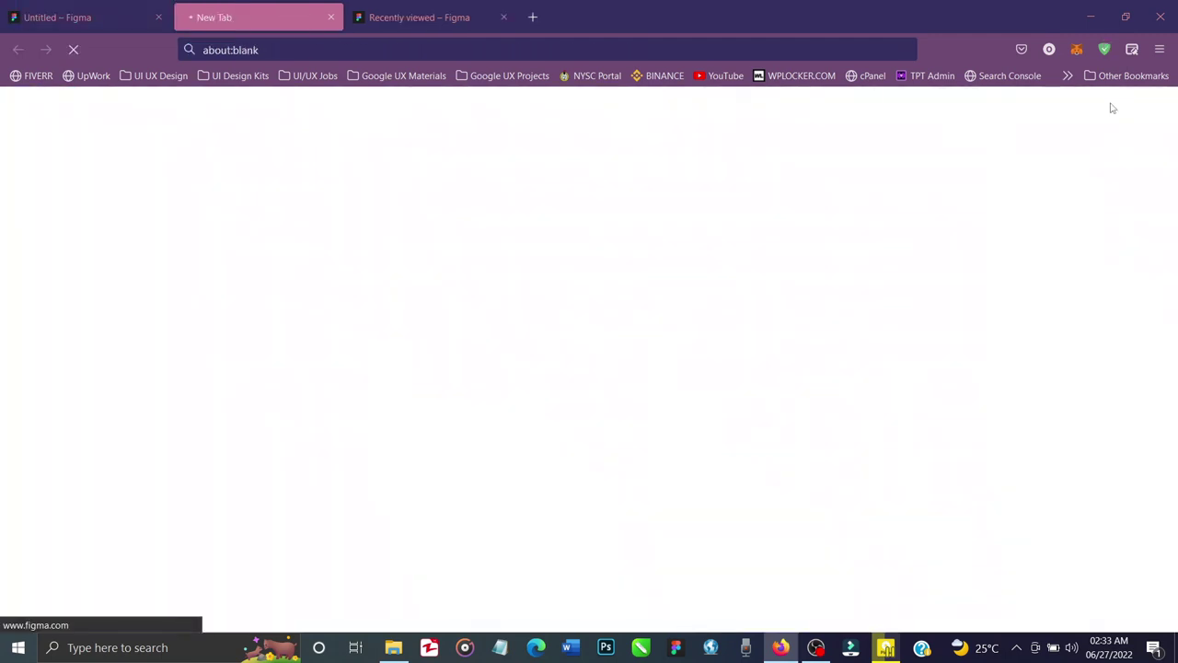
Set the prototype device to Android Large in the design file and return to the presentation
click(109, 25)
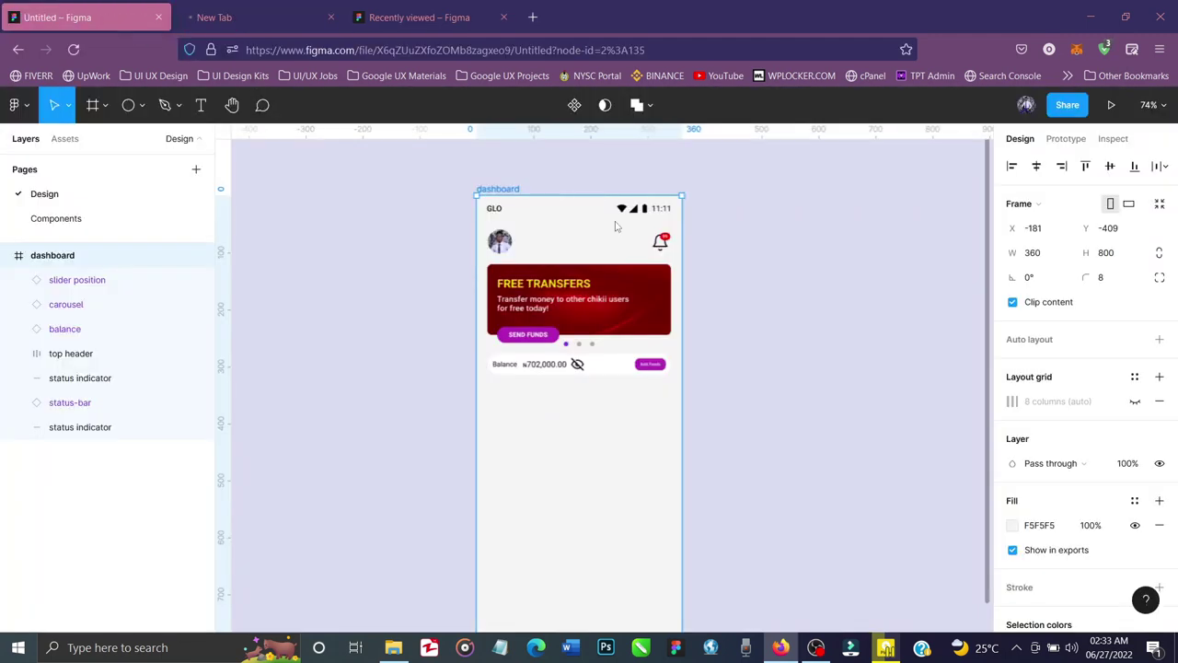
click(1067, 140)
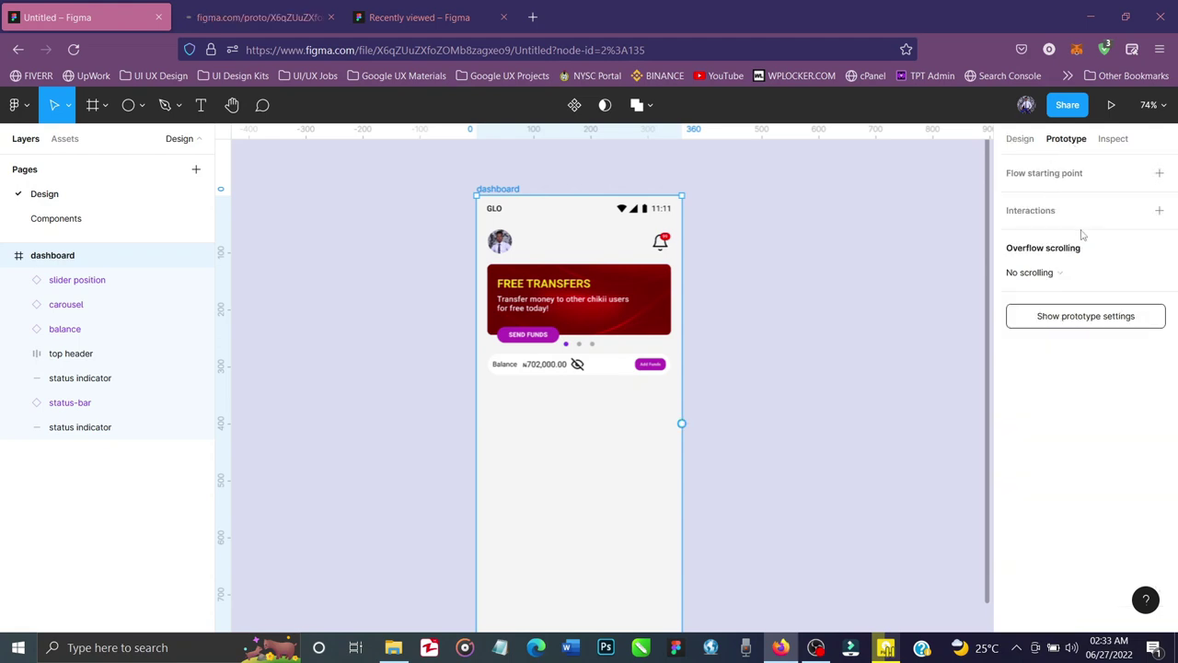
click(1087, 315)
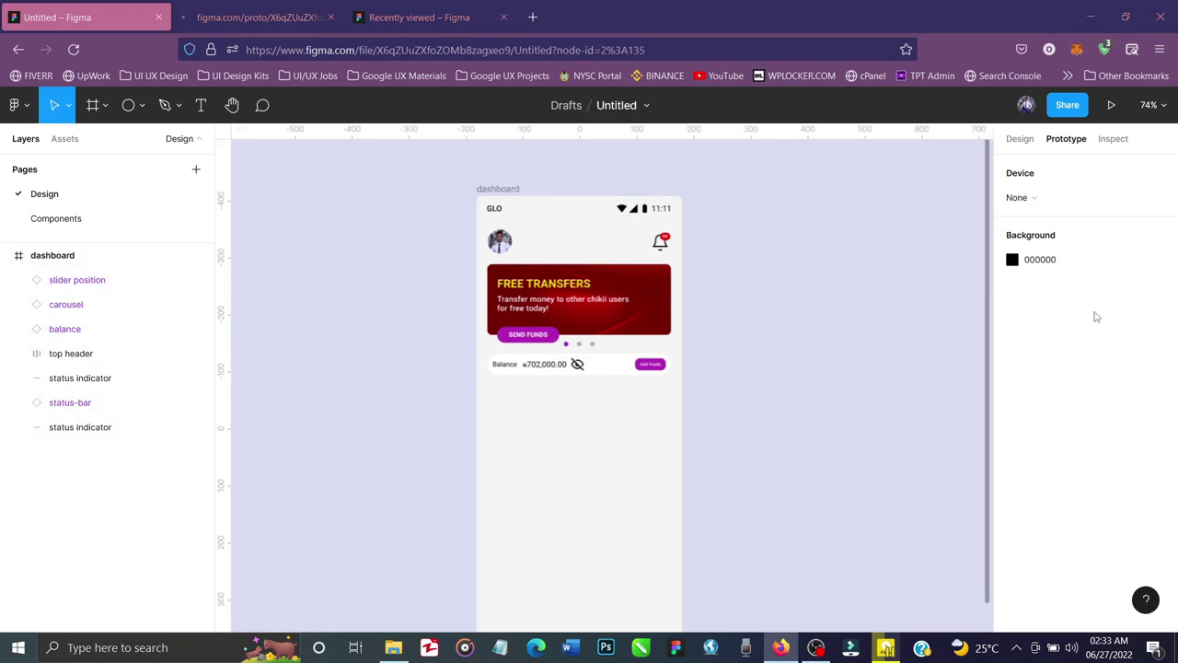
click(1029, 201)
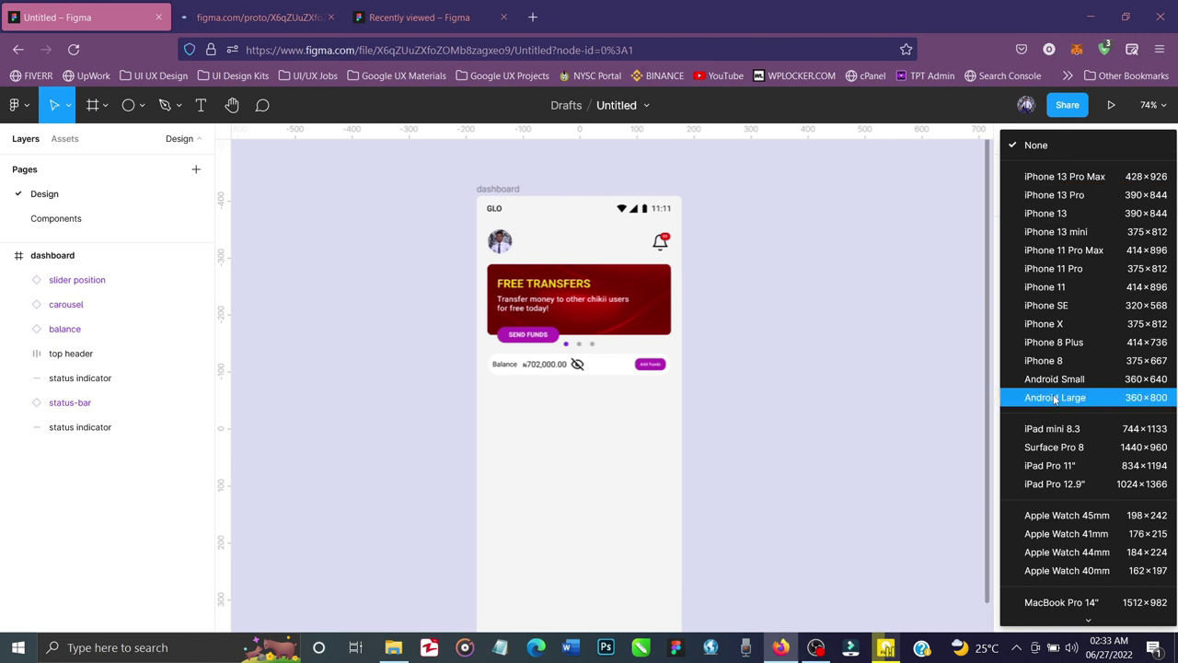
click(1056, 398)
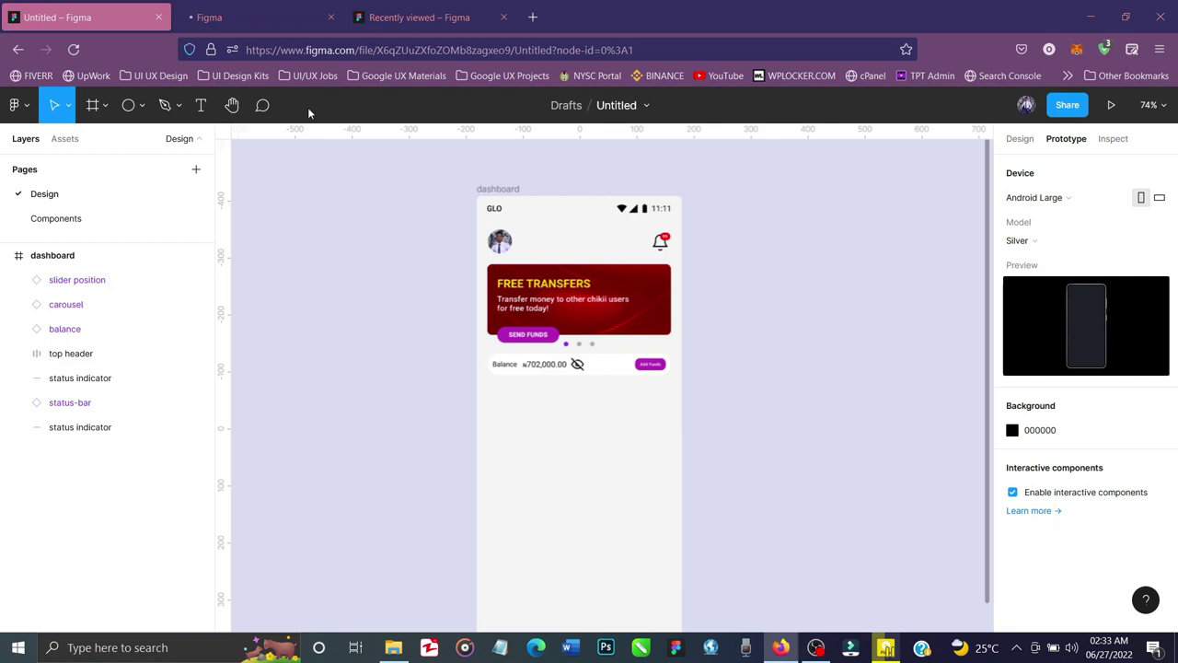
click(244, 20)
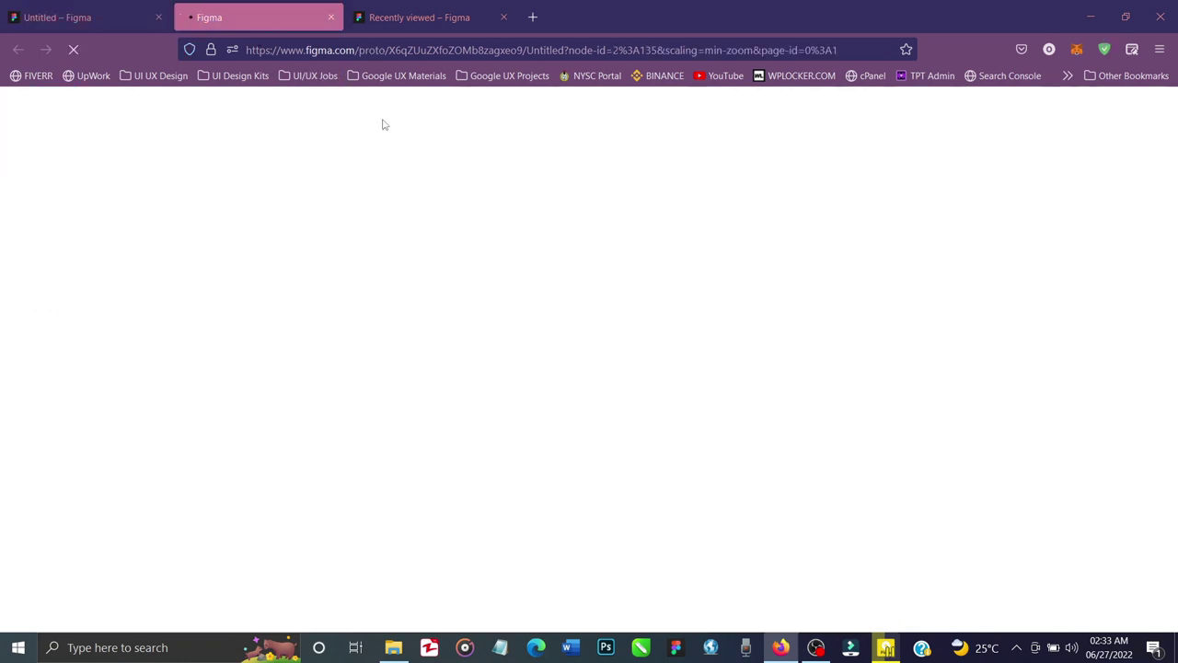